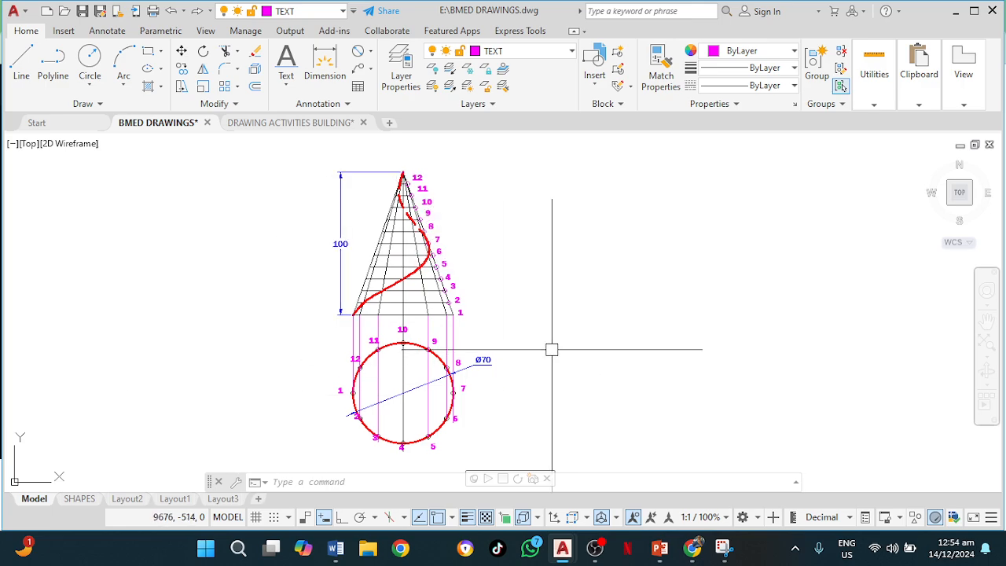
Make CENTRE the current layer and turn on Ortho mode
mouse_move(551, 349)
middle_down()
mouse_move(487, 348)
mouse_move(482, 357)
middle_up()
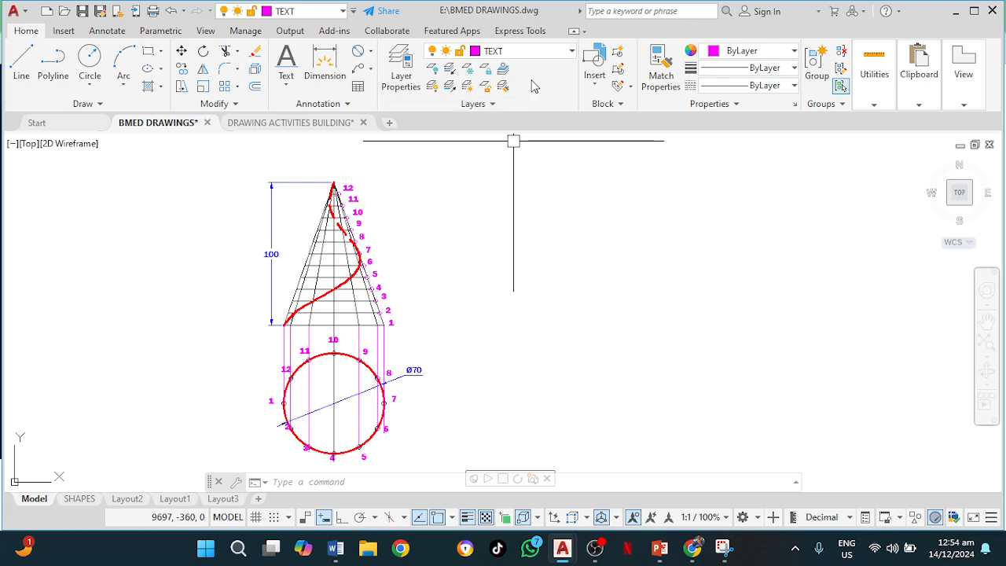
click(533, 52)
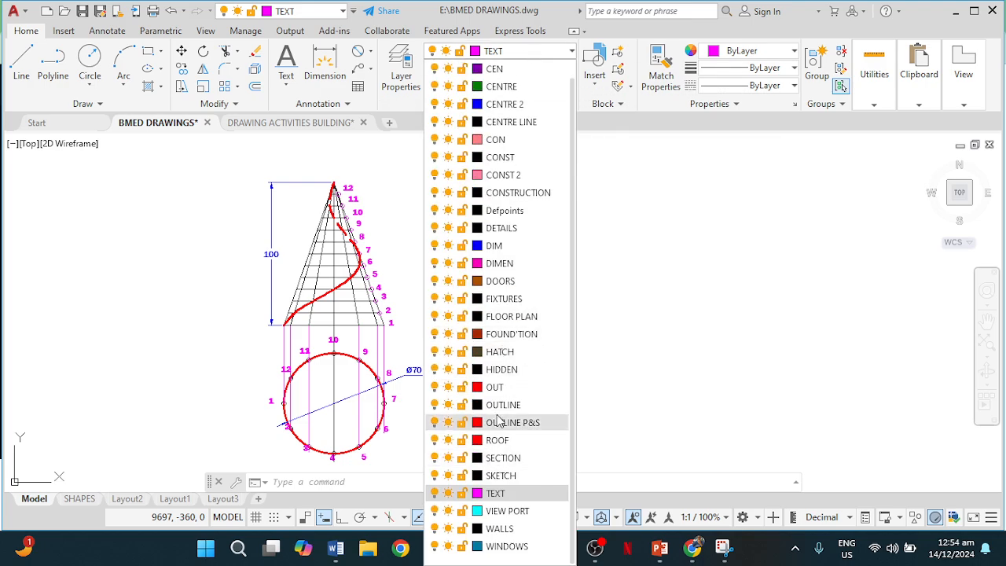
click(522, 140)
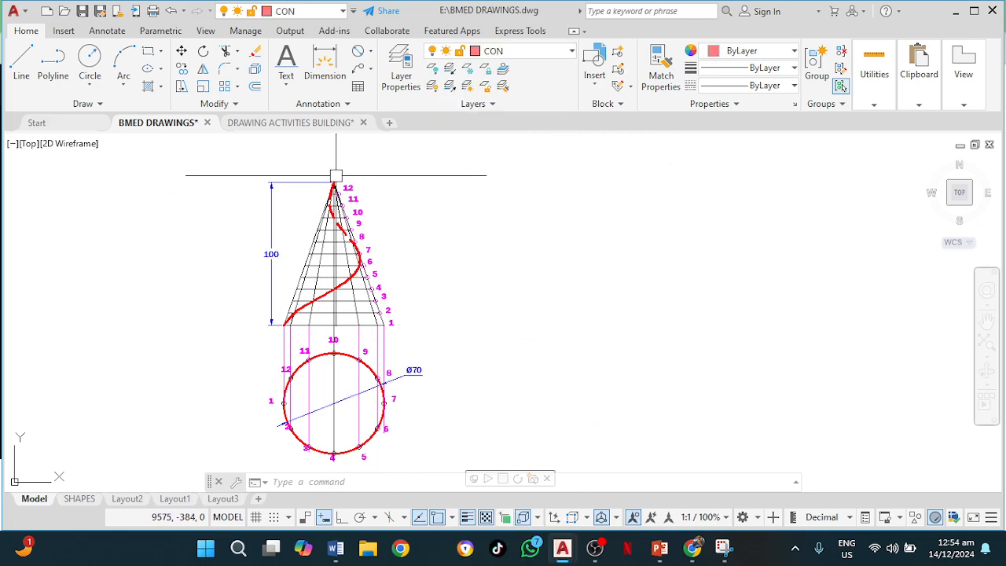
click(555, 52)
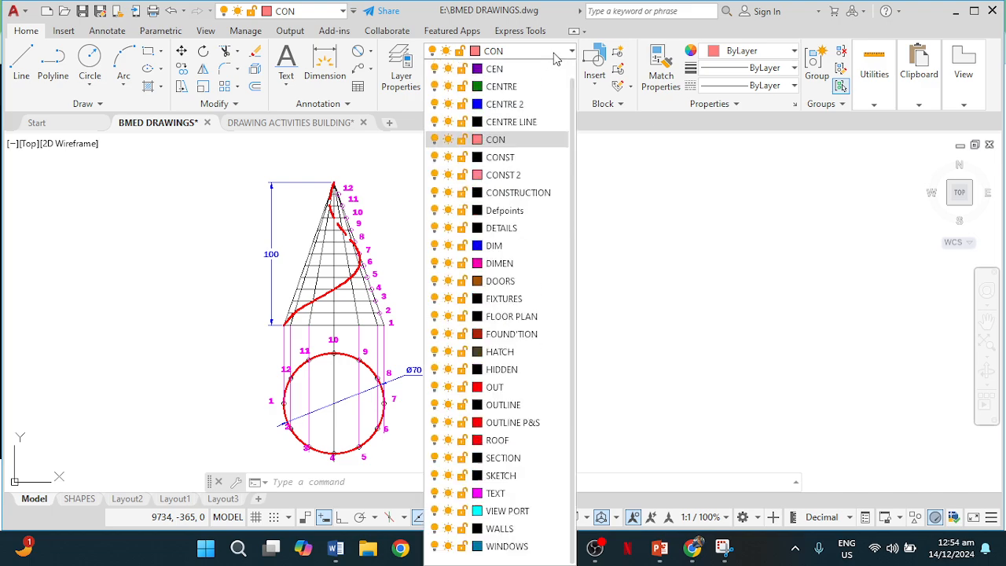
click(525, 85)
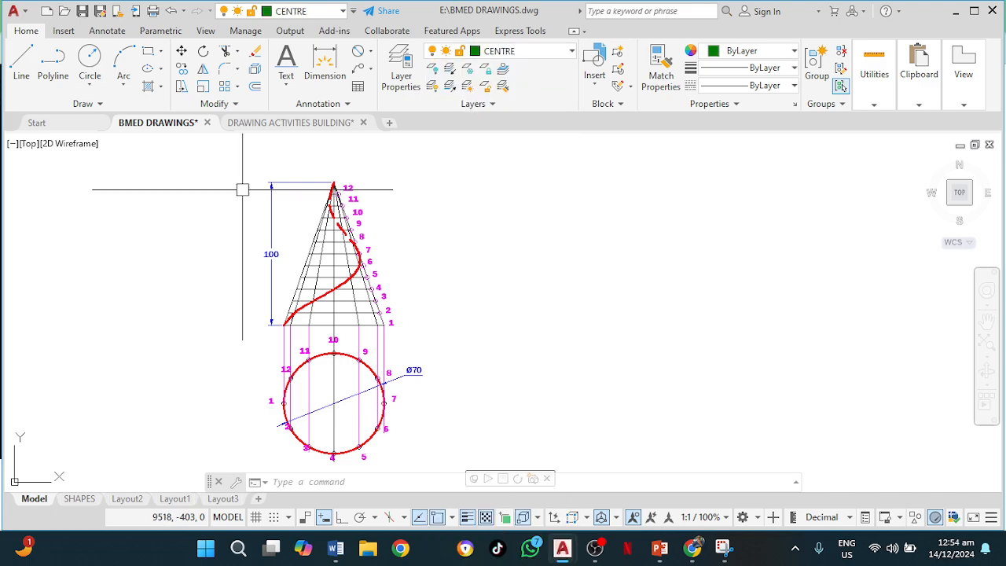
click(340, 519)
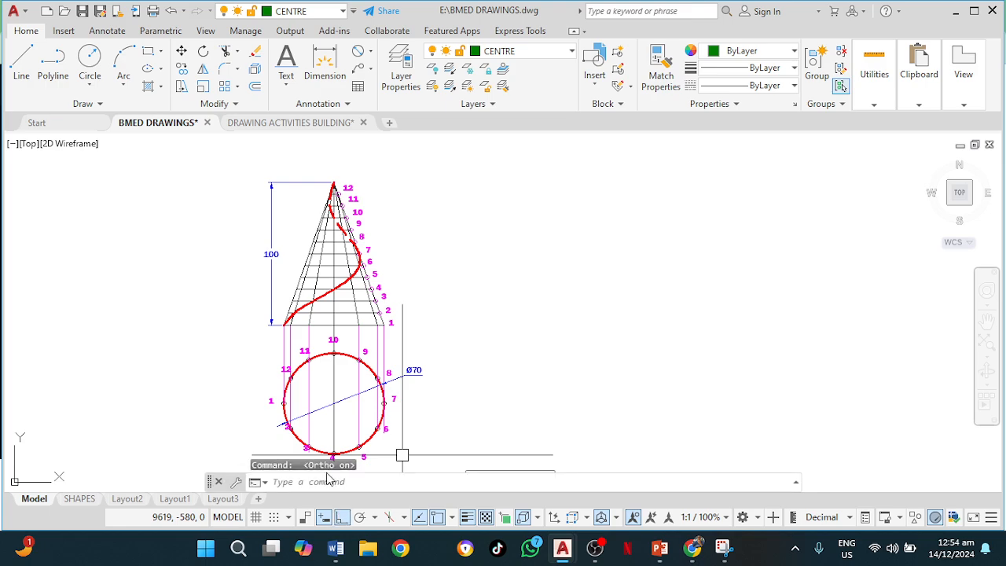
Draw a vertical centre line about 183 long beside the cone drawing, continuing horizontally from its lower end for about 132
click(27, 53)
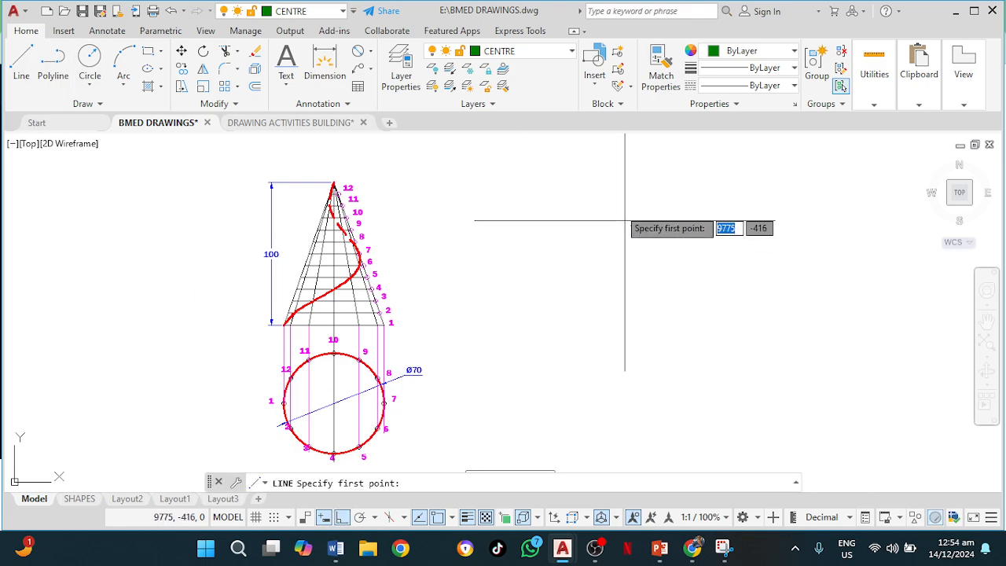
click(566, 157)
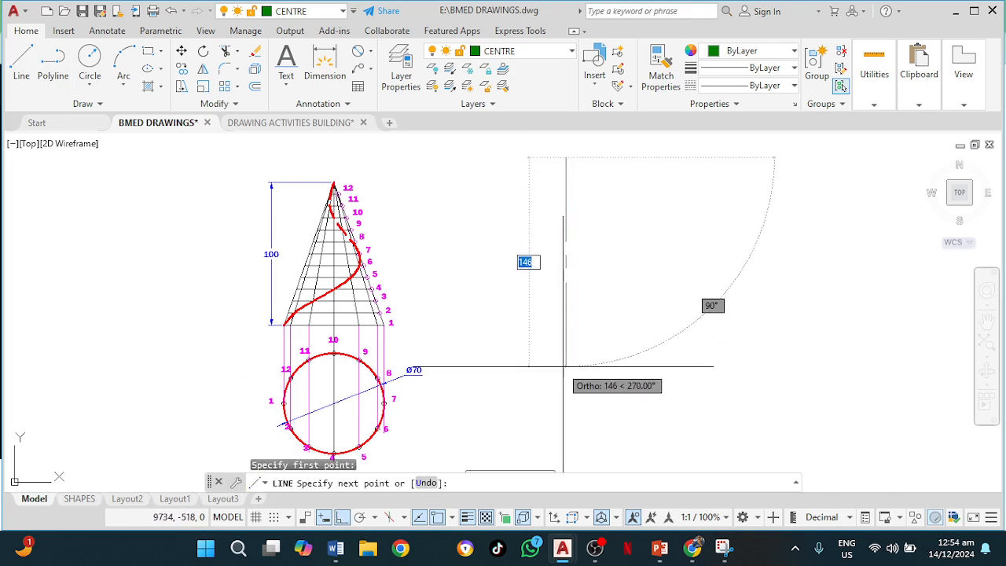
click(563, 418)
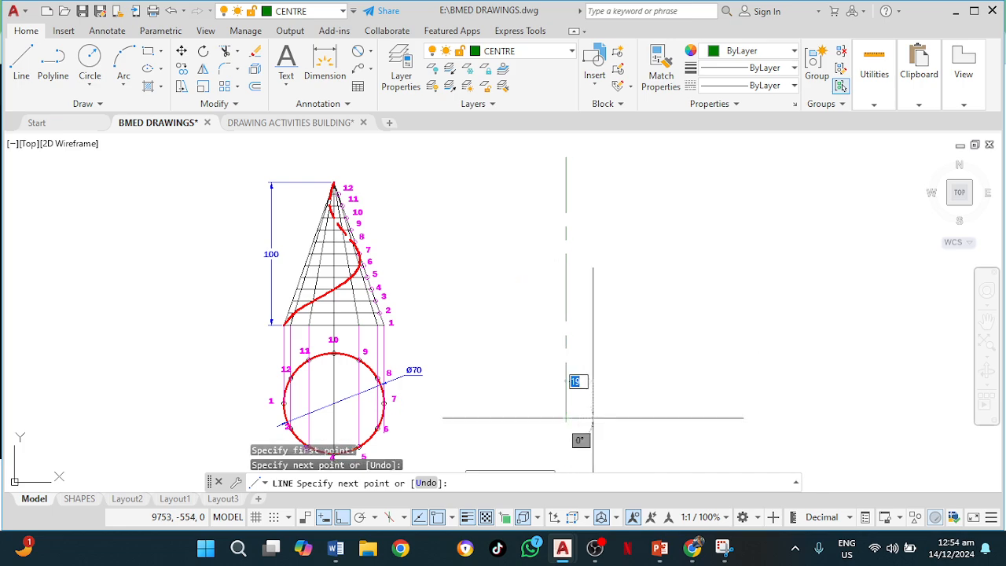
click(755, 418)
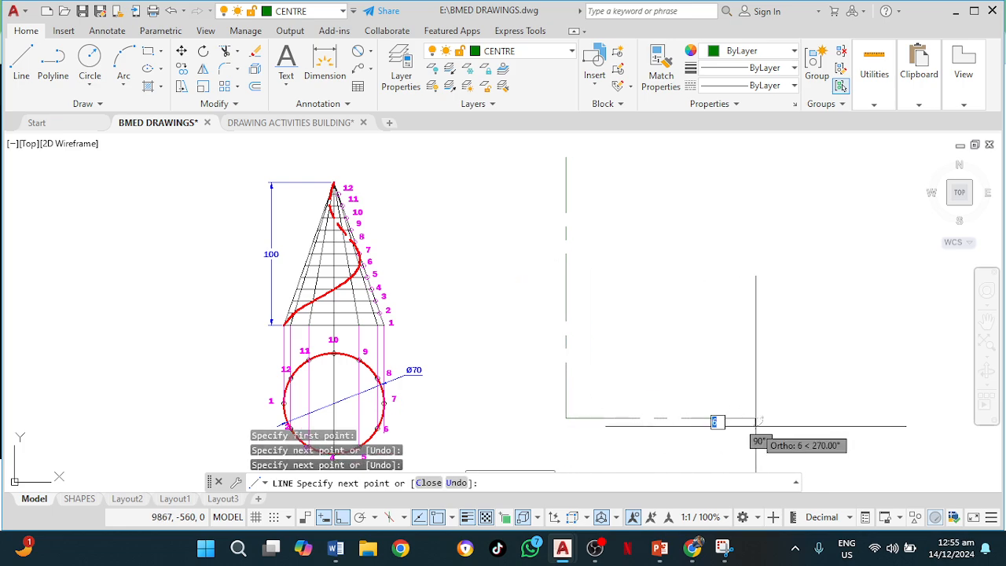
key(Return)
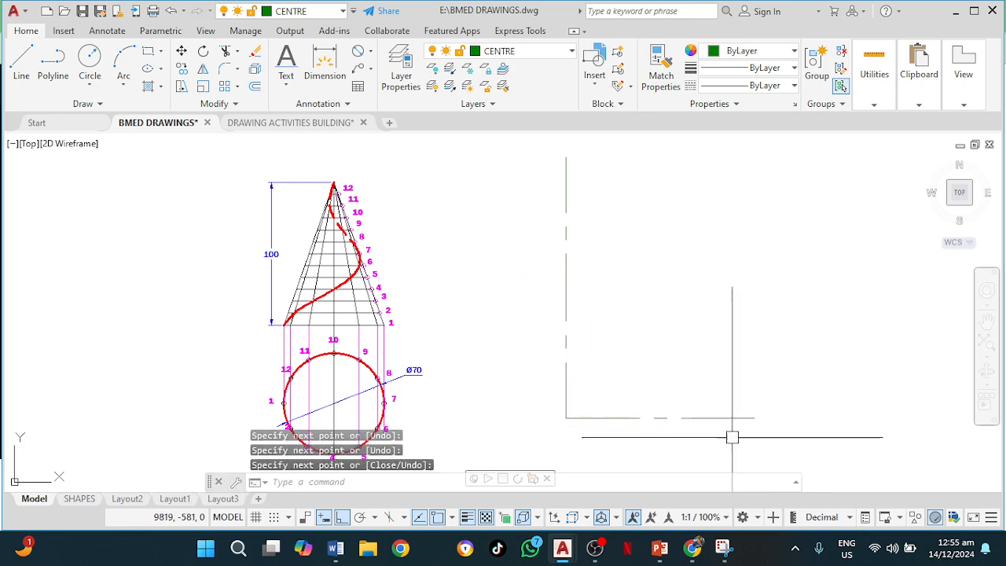
Move the horizontal centre line by its midpoint onto the midpoint of the vertical centre line
click(665, 418)
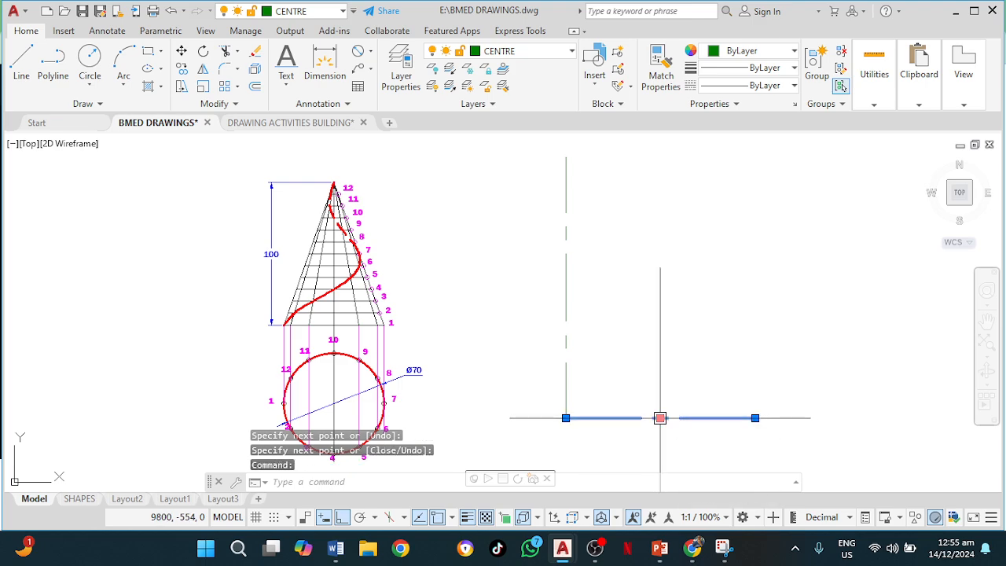
click(660, 418)
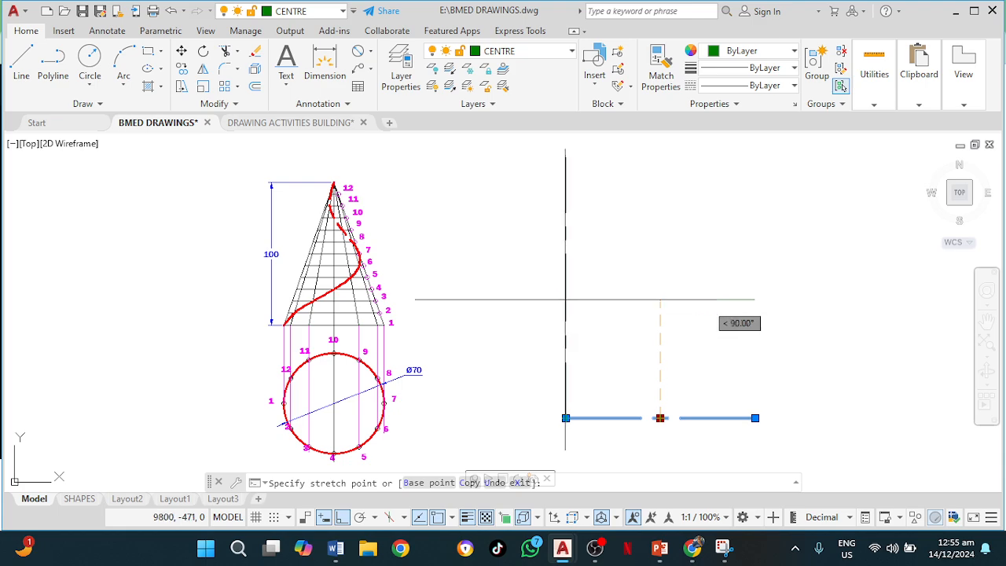
click(566, 288)
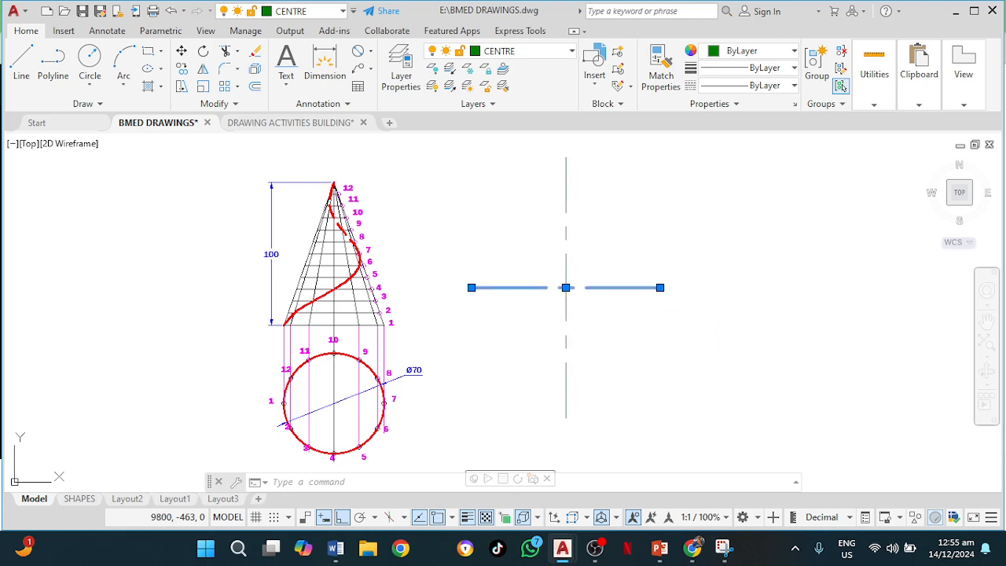
Try to move the horizontal centre line lower along the vertical centre line by its midpoint
click(566, 288)
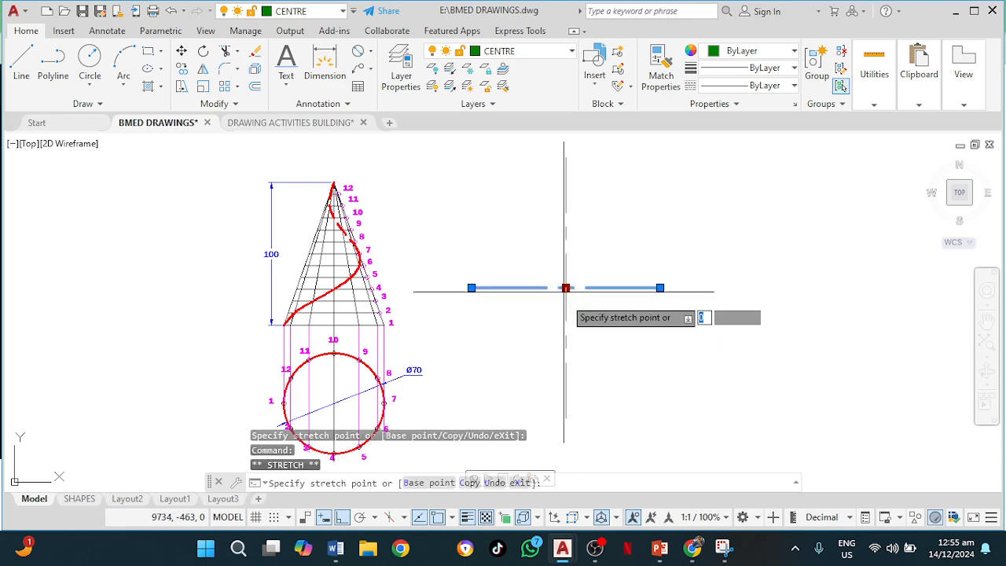
click(567, 347)
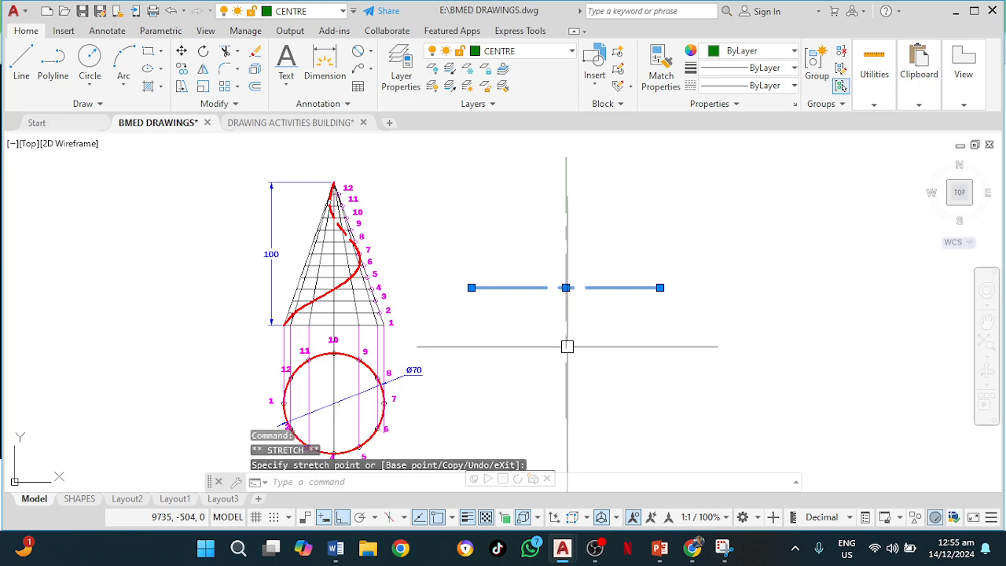
click(566, 288)
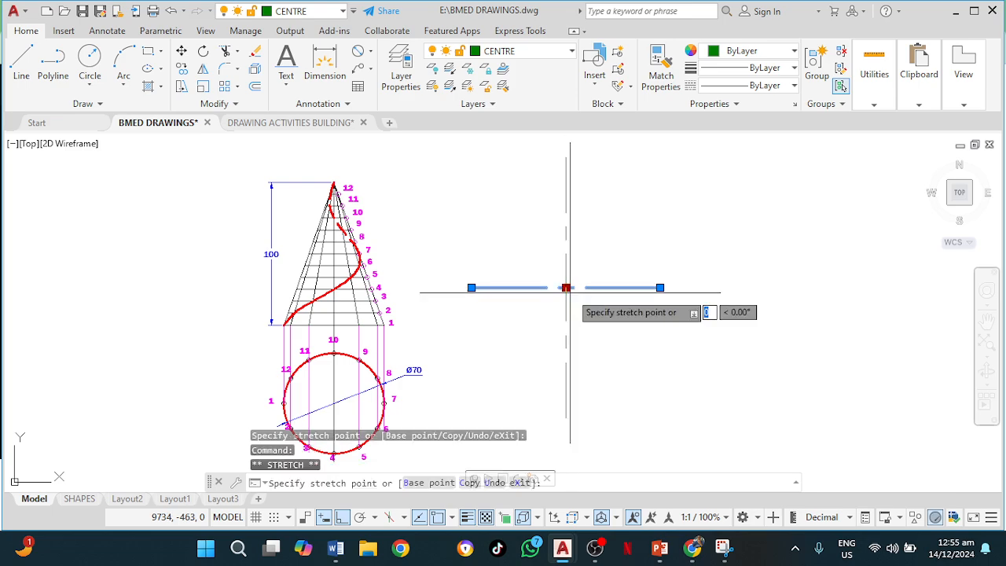
click(564, 344)
key(Escape)
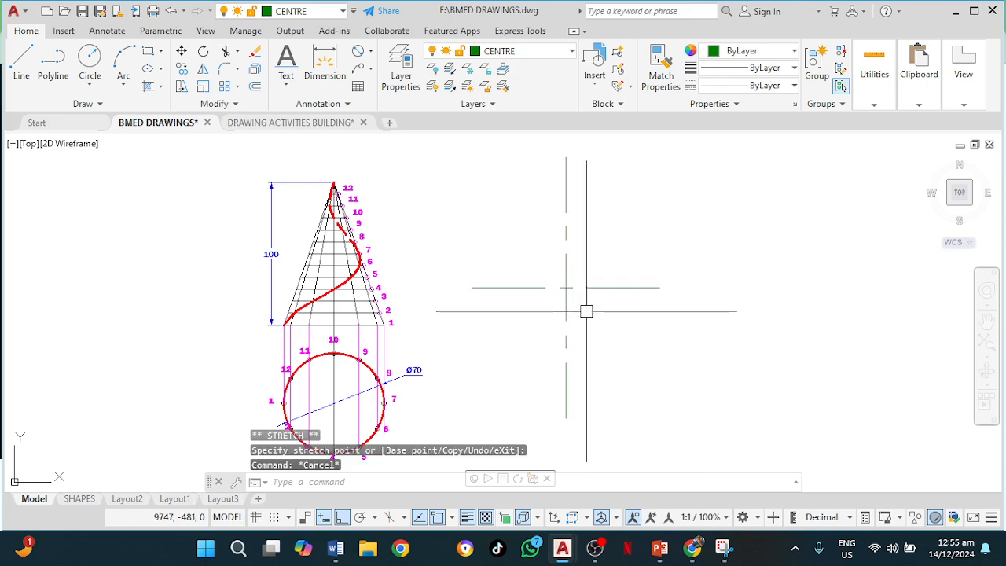
click(565, 395)
click(566, 417)
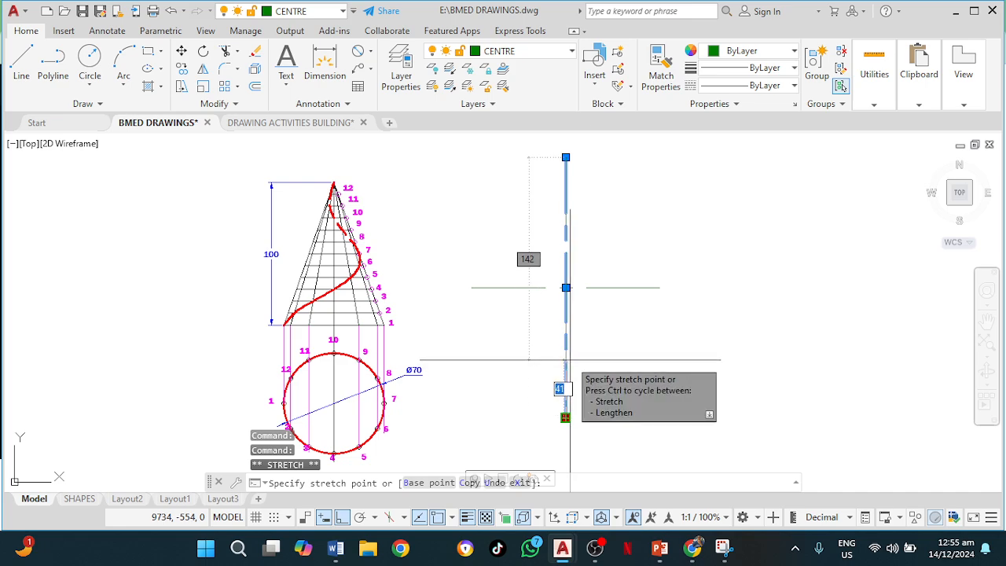
key(Escape)
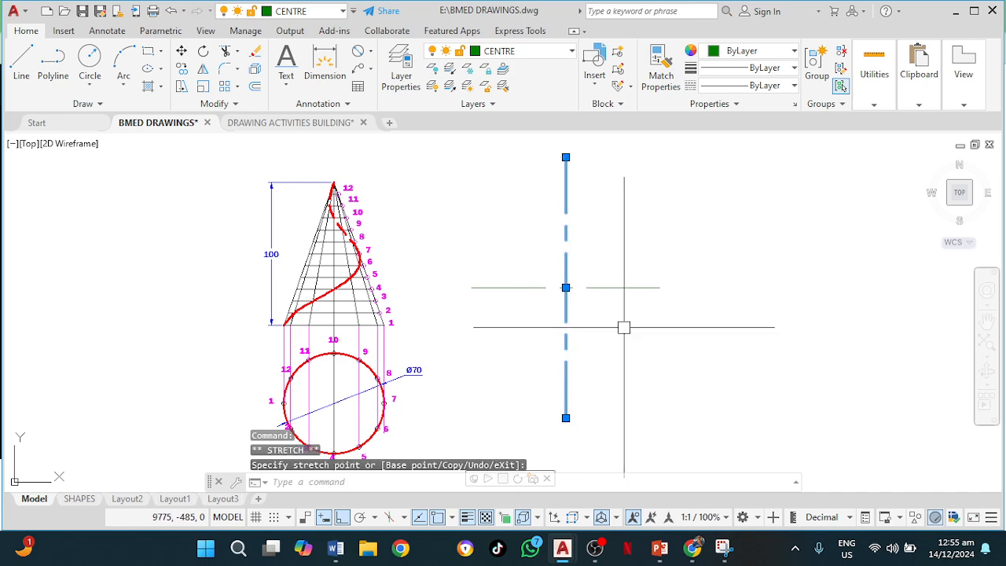
key(Escape)
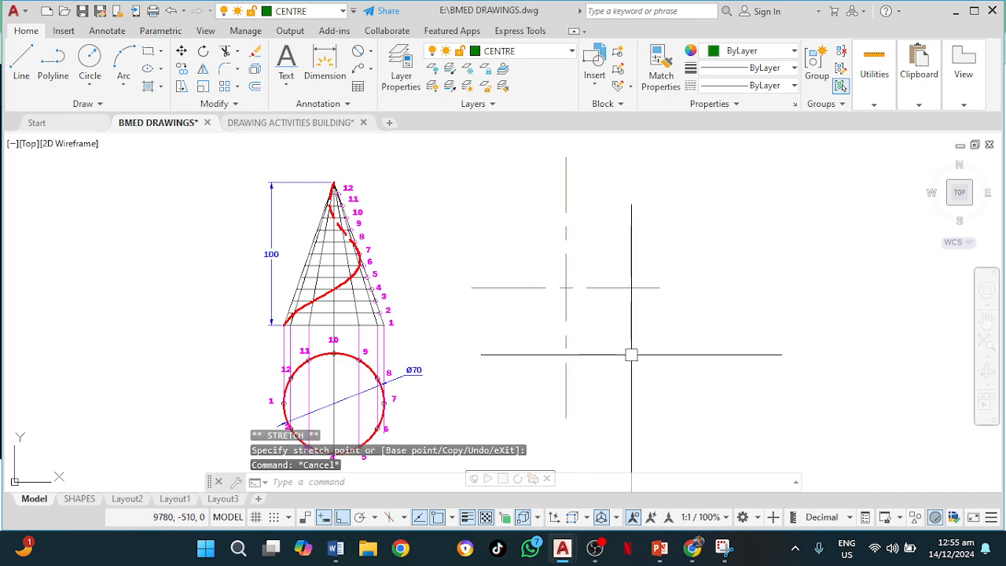
Offset the horizontal centre line through a point lower on the vertical centre line, and delete the original horizontal line
key(Return)
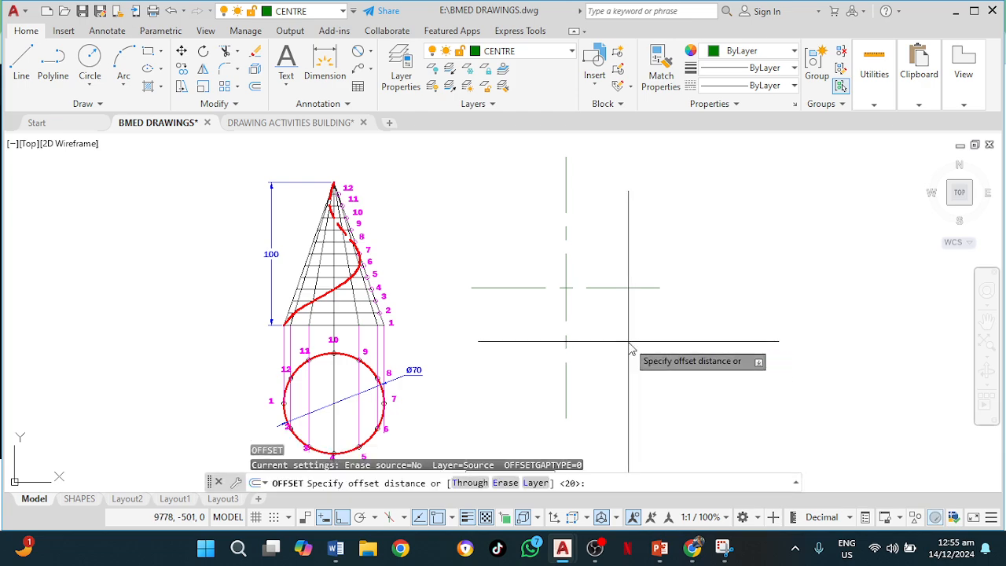
text(t)
key(Return)
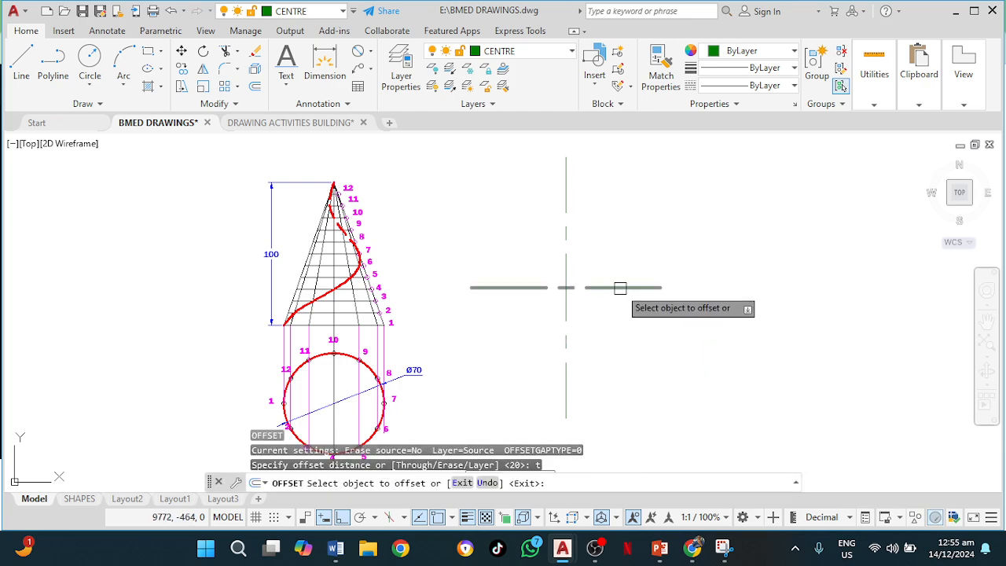
click(620, 288)
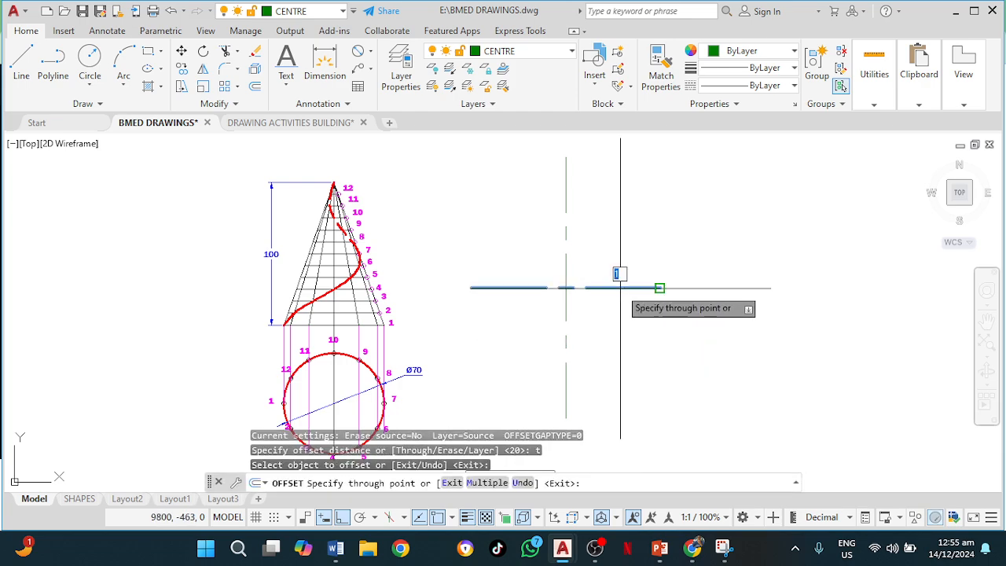
click(619, 339)
key(Escape)
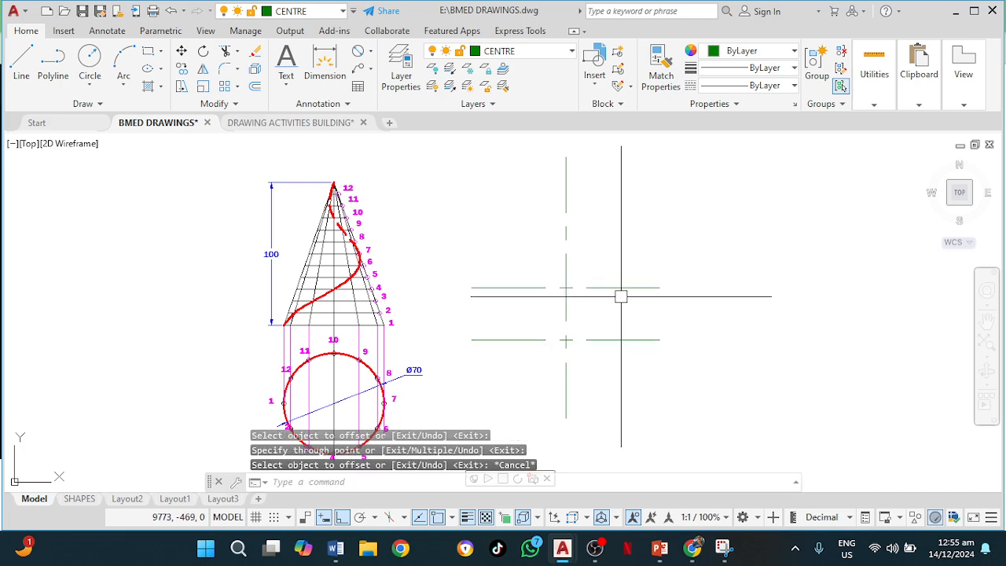
click(625, 286)
key(Delete)
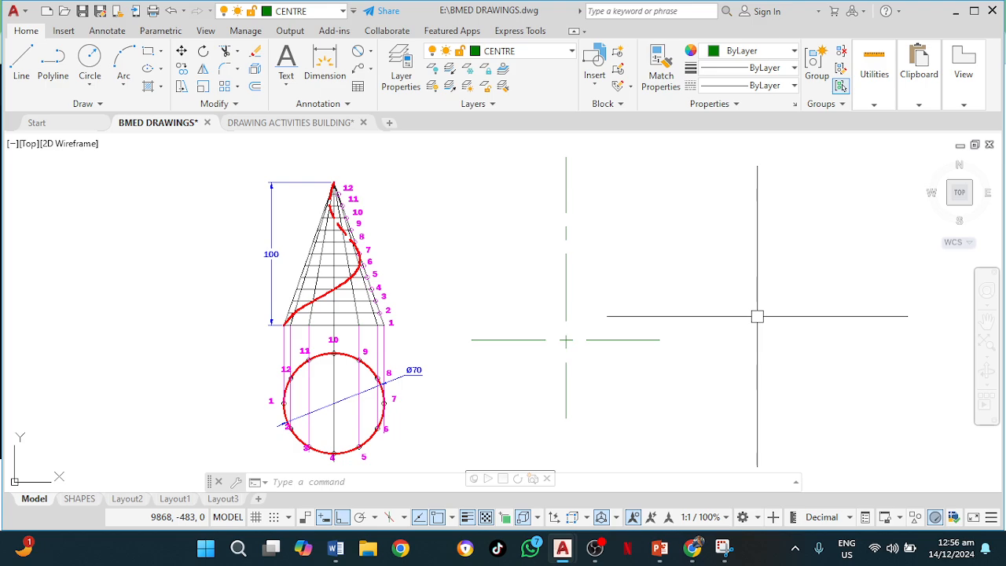
Draw a rectangle 70 wide and 100 high on the CON layer, to the right of the centre lines
middle_drag(739, 326, 668, 329)
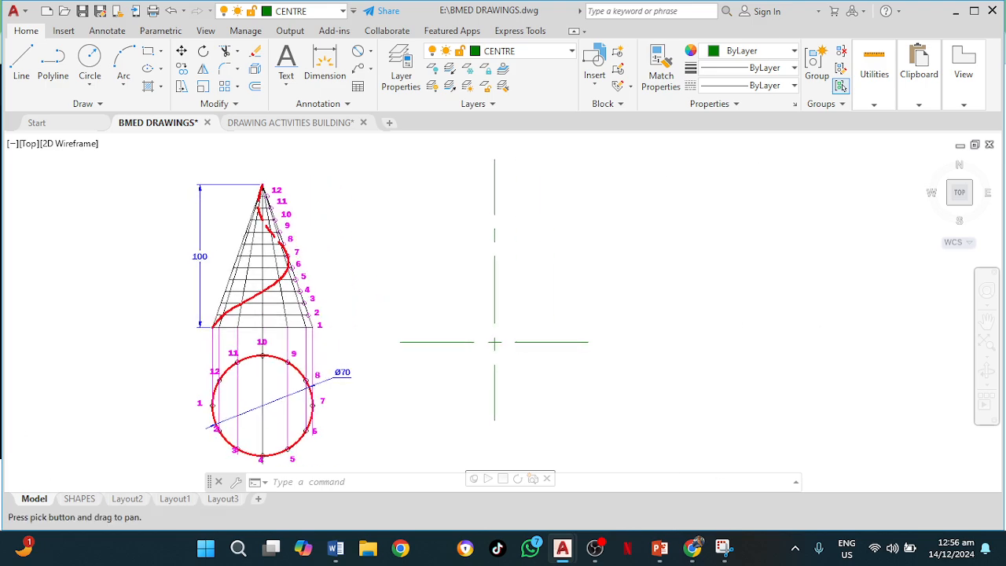
click(539, 52)
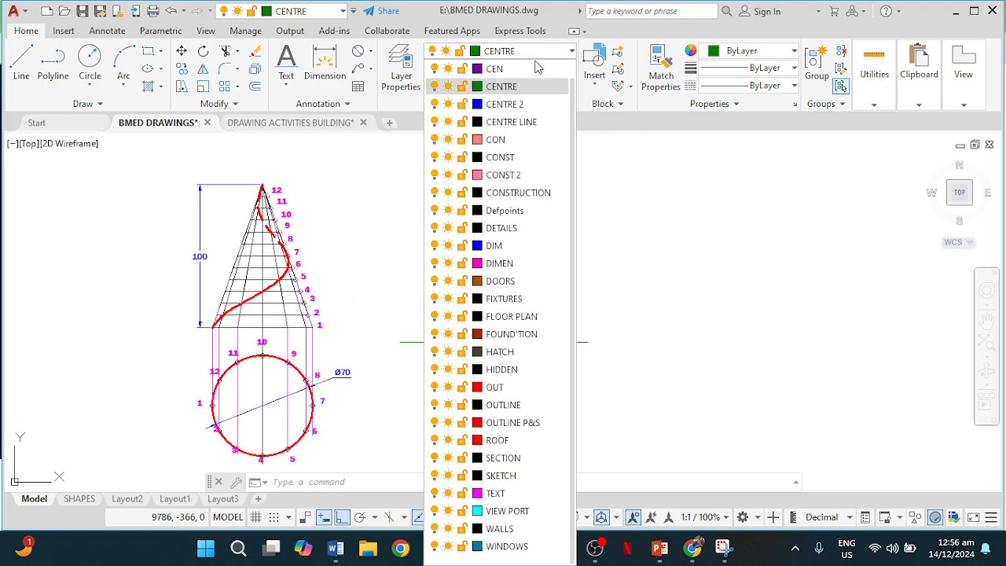
click(527, 139)
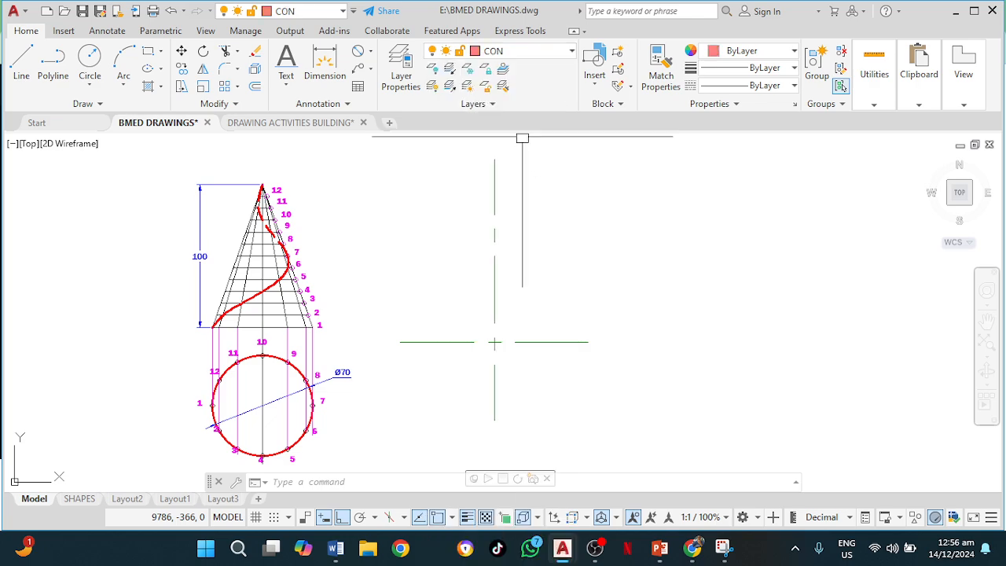
click(148, 54)
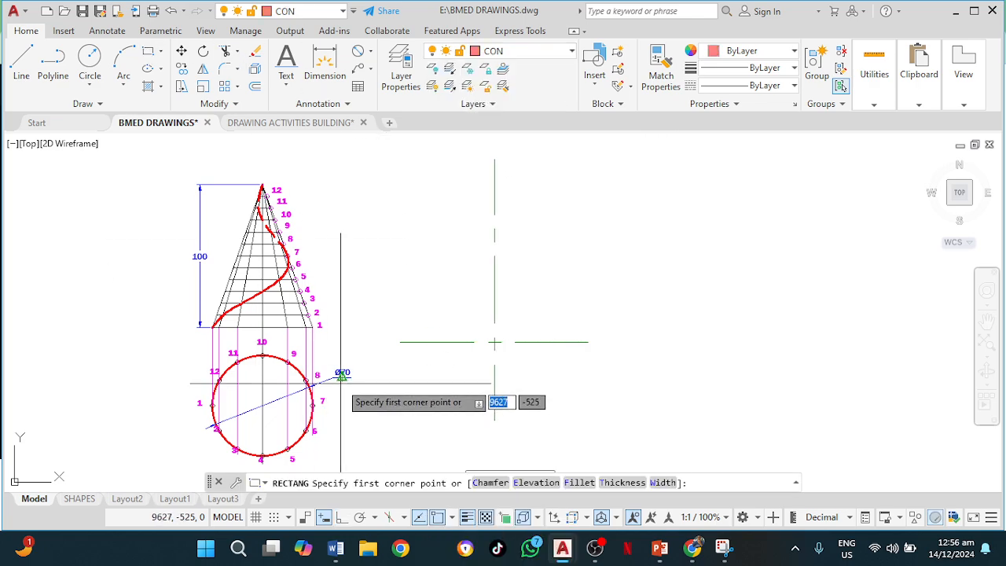
click(695, 339)
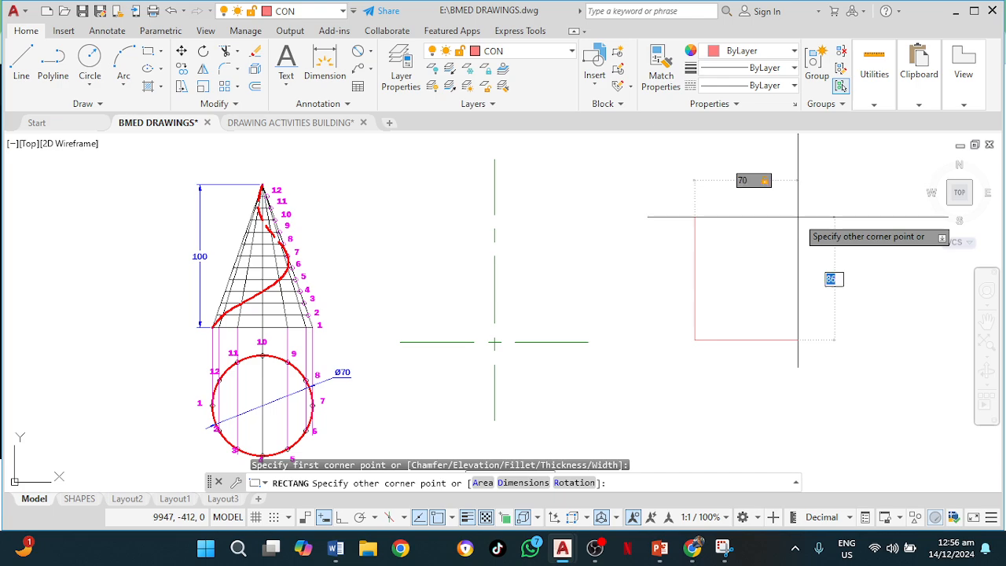
text(1)
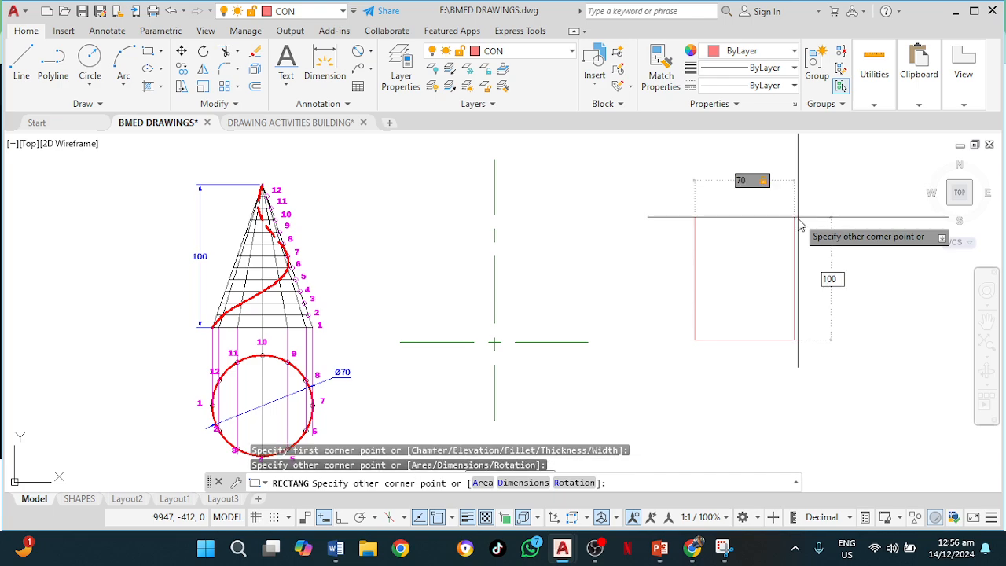
text(00)
key(Return)
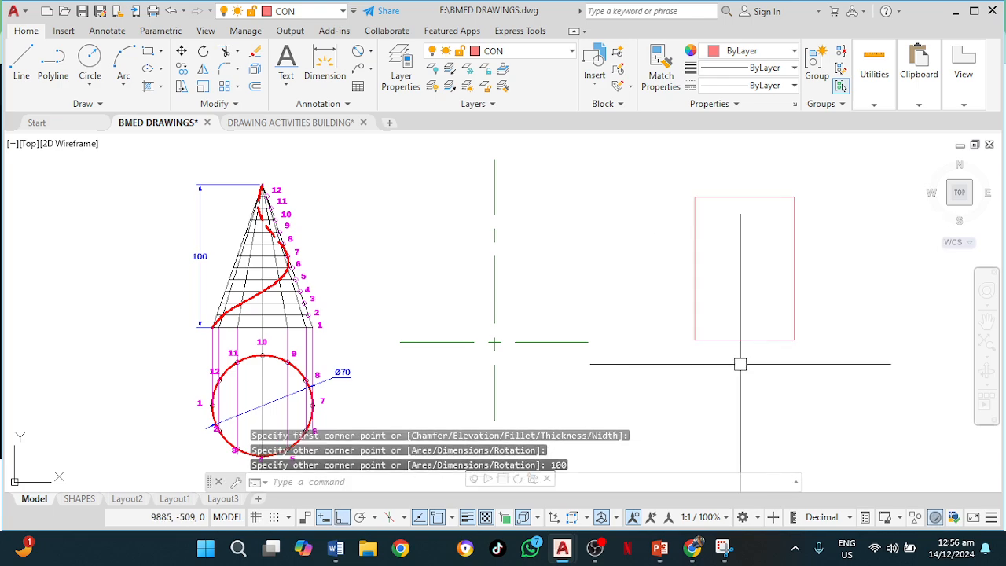
Draw a circle centred on the midpoint of the rectangle's bottom edge, with its radius reaching the lower right corner
click(98, 59)
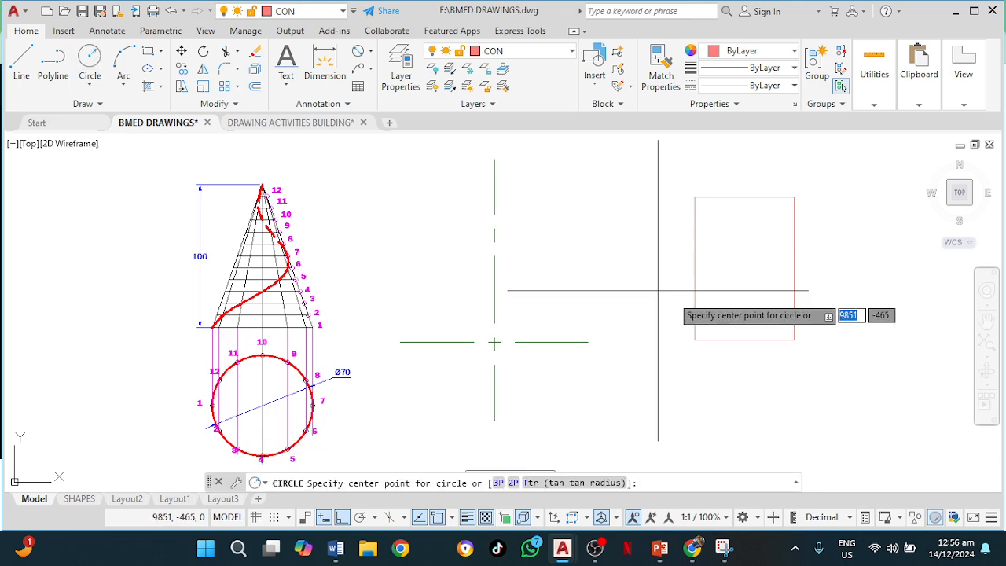
click(744, 339)
click(794, 339)
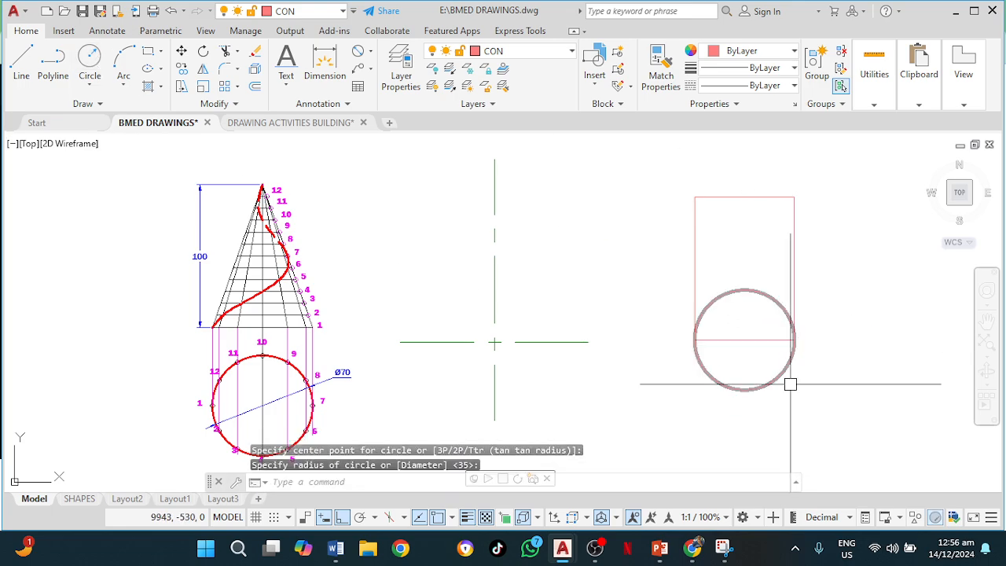
Draw a vertical helper line 50 units downward from the midpoint of the rectangle's bottom edge
middle_drag(800, 404, 706, 351)
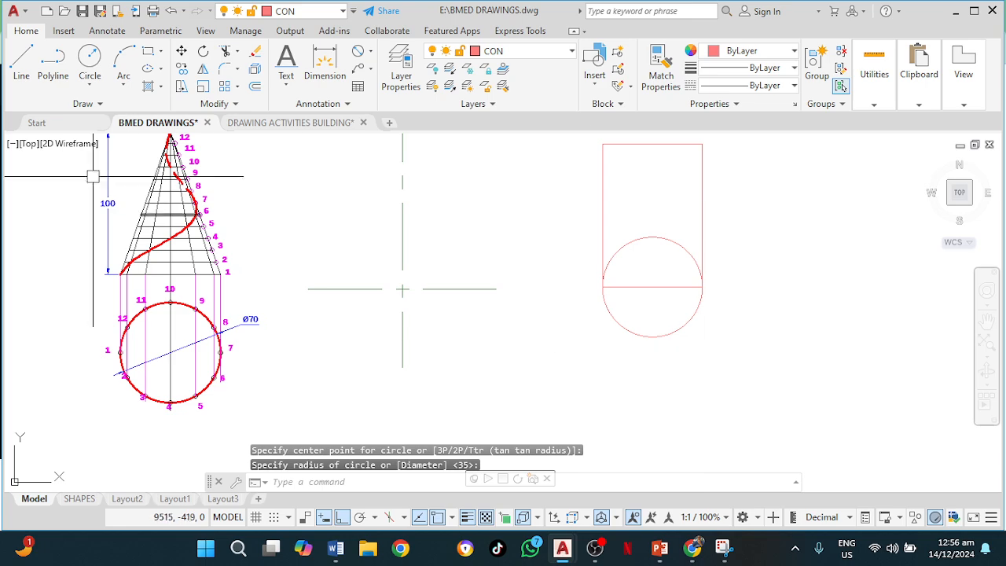
click(21, 62)
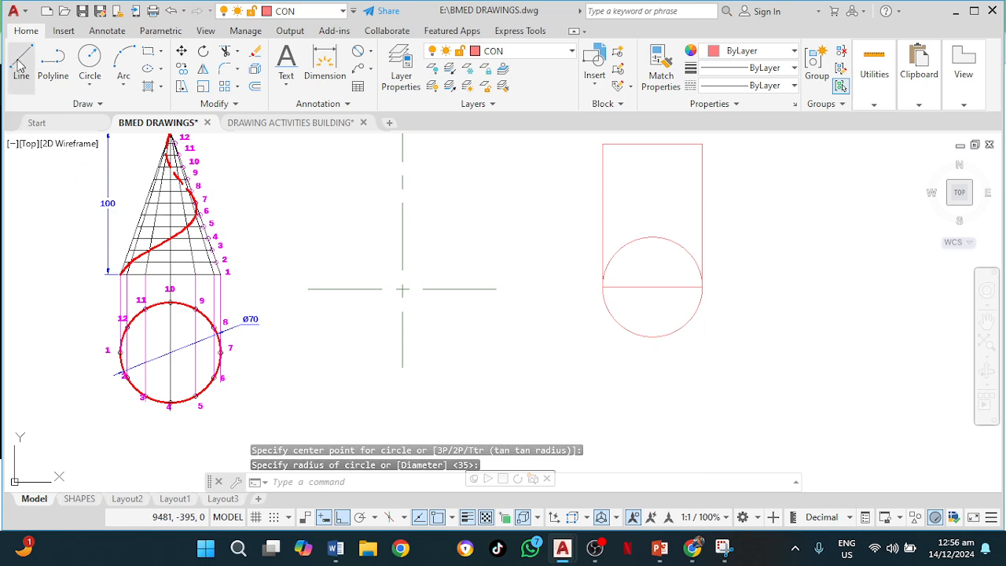
click(653, 287)
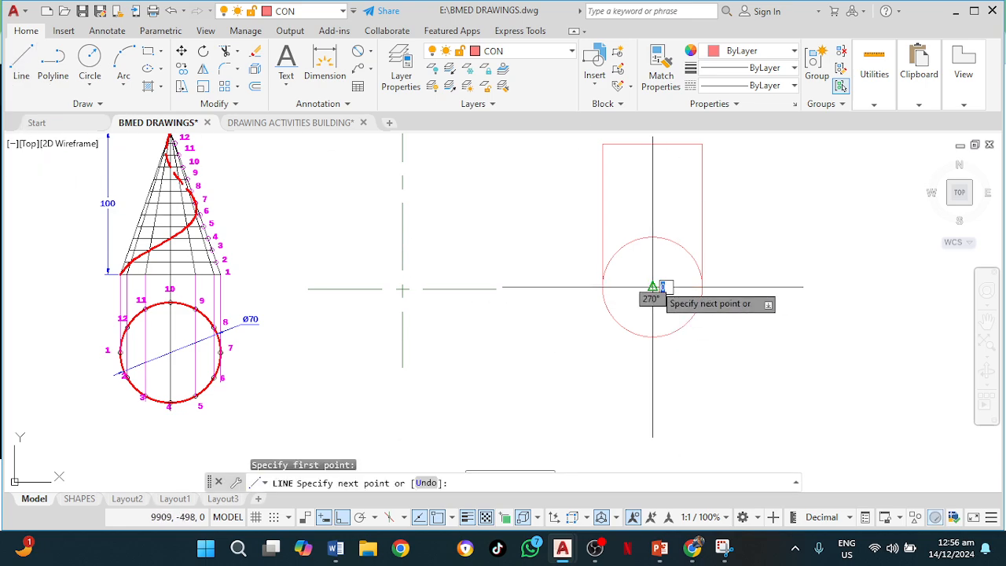
click(653, 358)
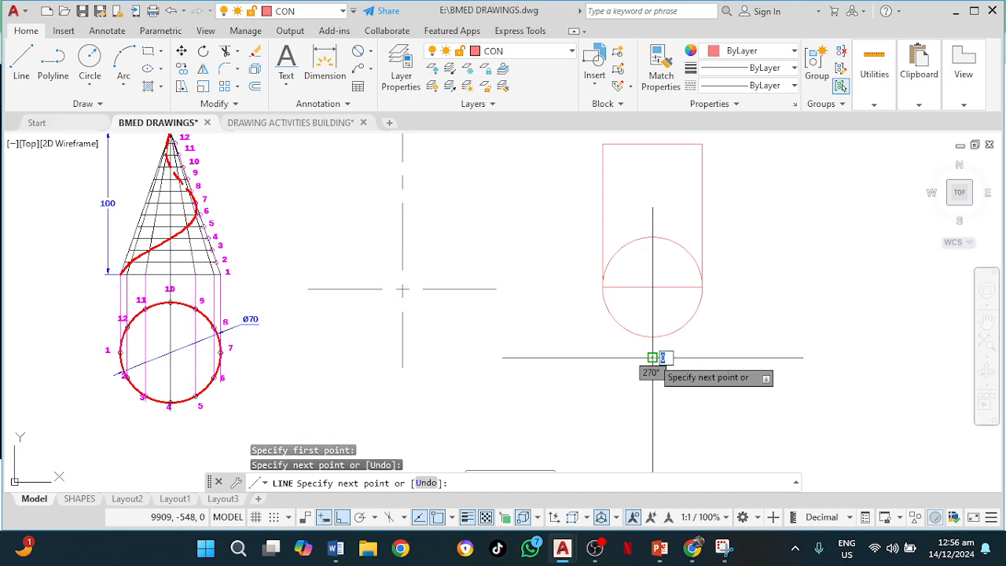
key(Escape)
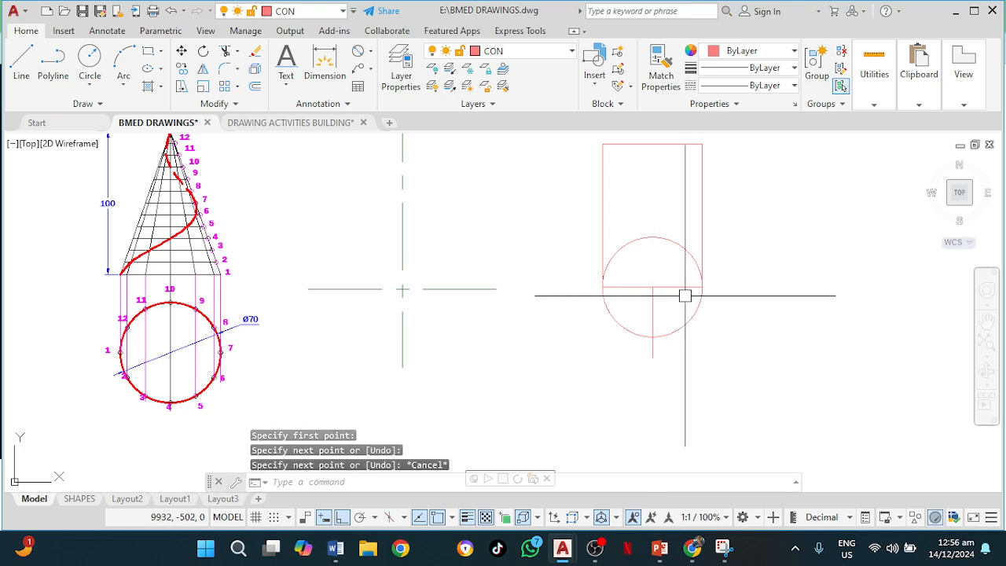
Move the circle by its top quadrant to the lower end of the vertical helper line, and delete that line
click(686, 251)
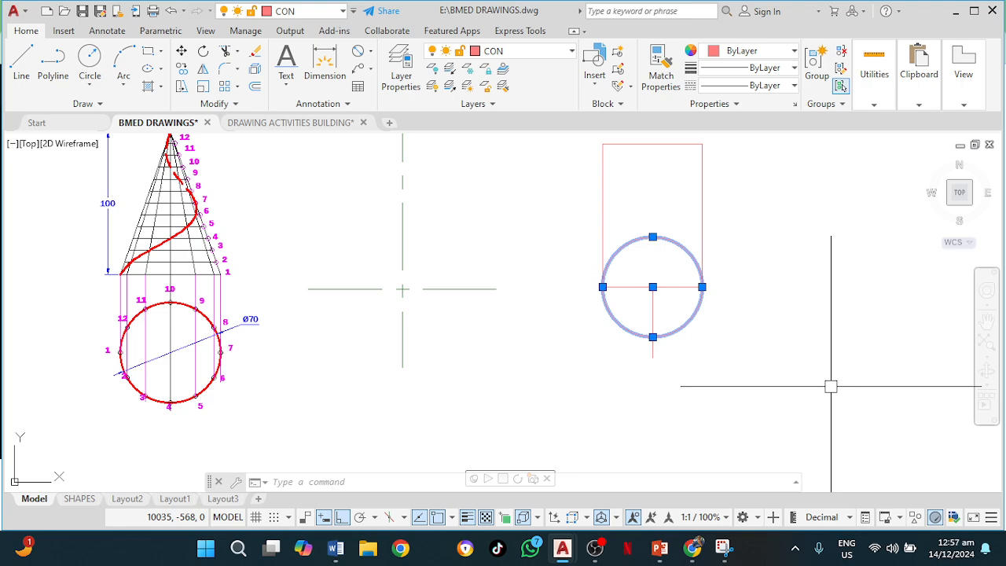
key(Return)
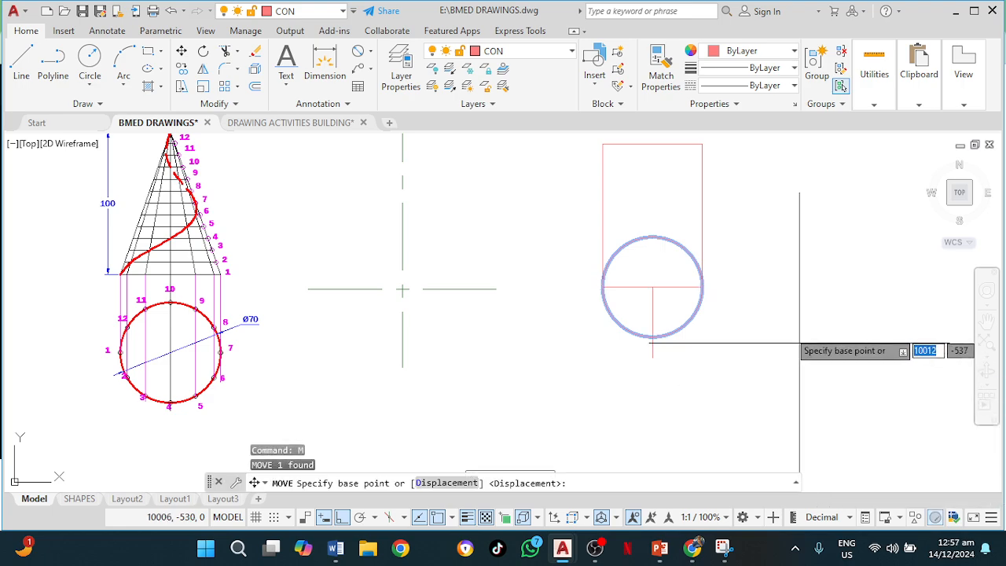
click(652, 236)
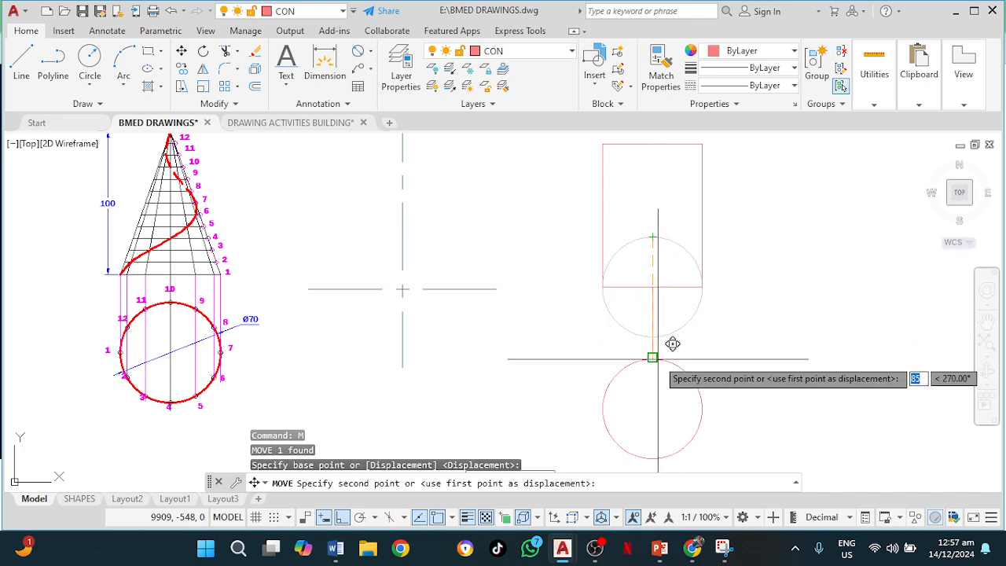
click(653, 358)
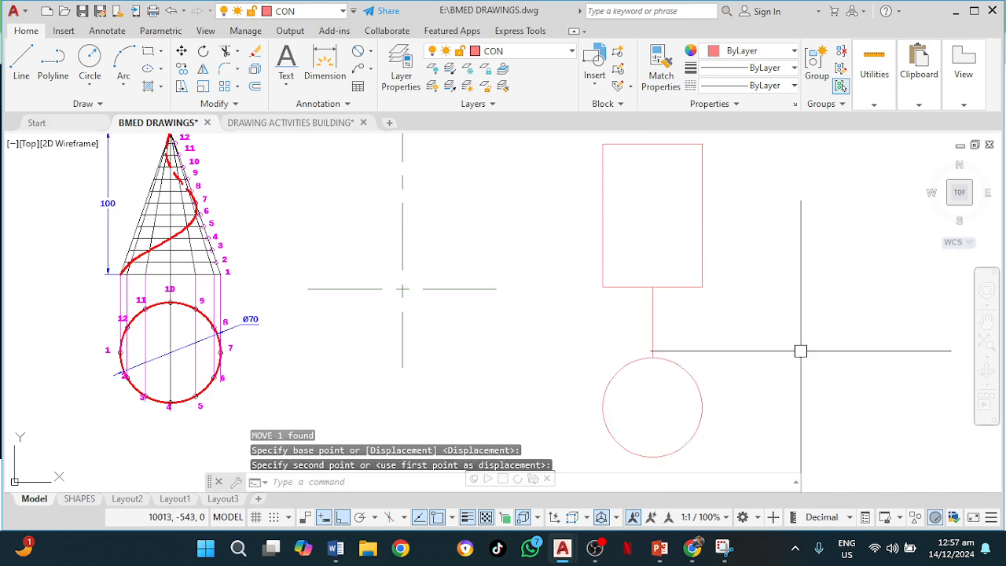
key(Escape)
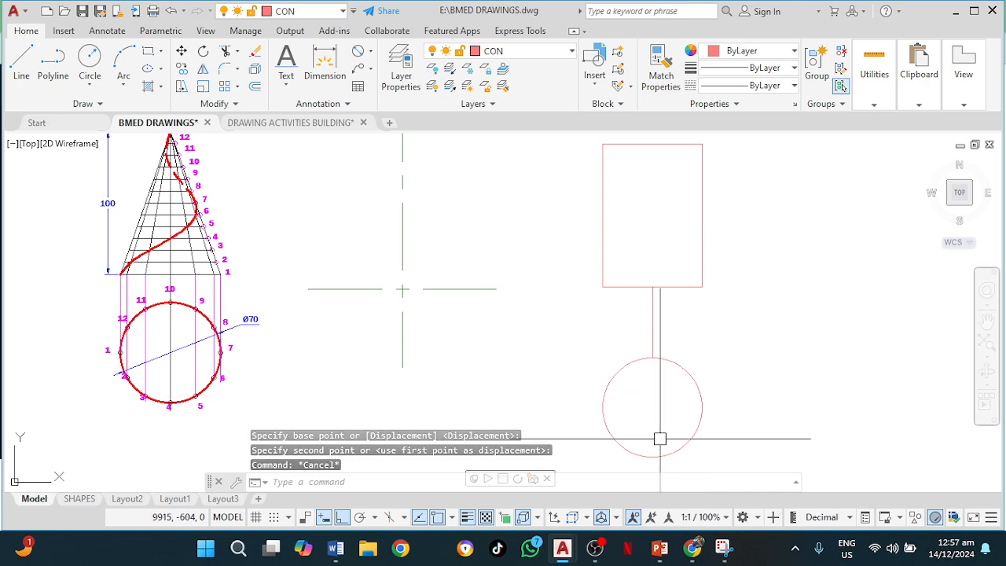
click(651, 334)
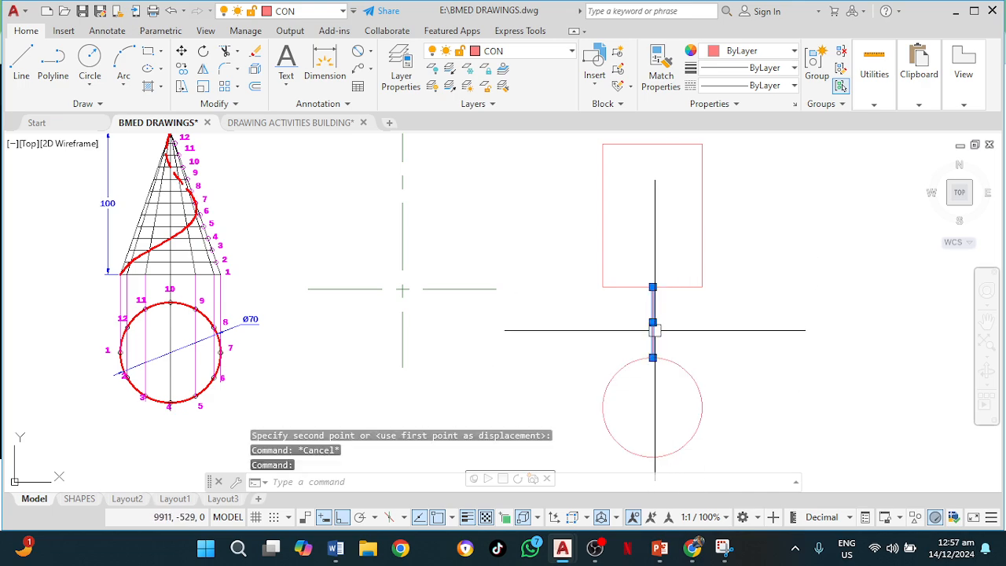
key(Delete)
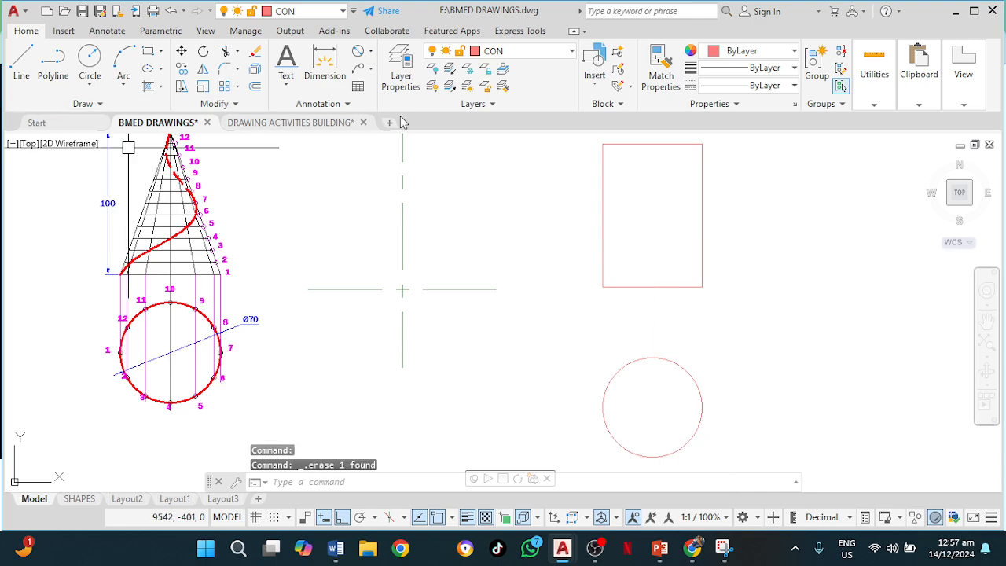
Draw two sloping lines from the midpoint of the rectangle's top edge to its two bottom corners
click(21, 59)
click(653, 143)
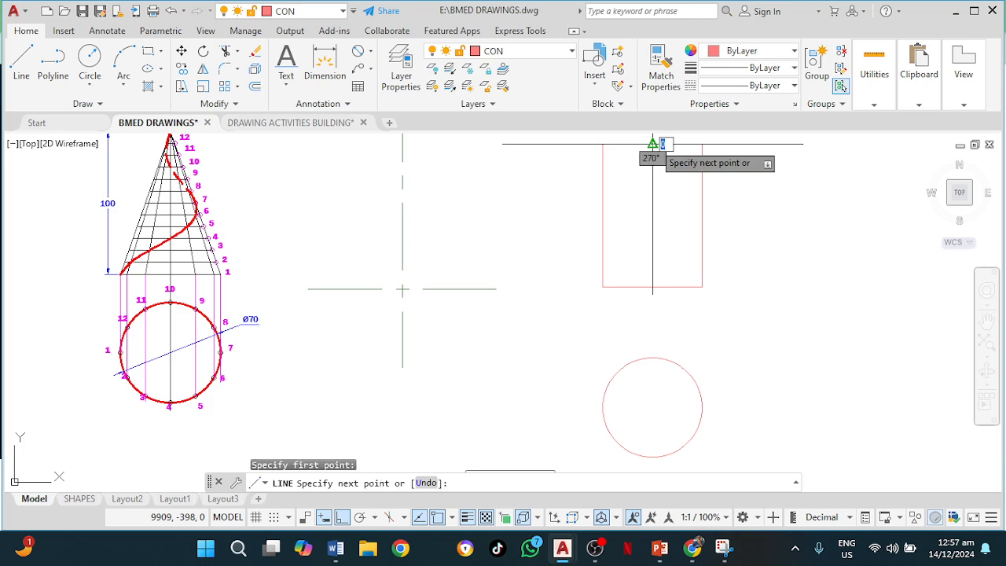
click(602, 287)
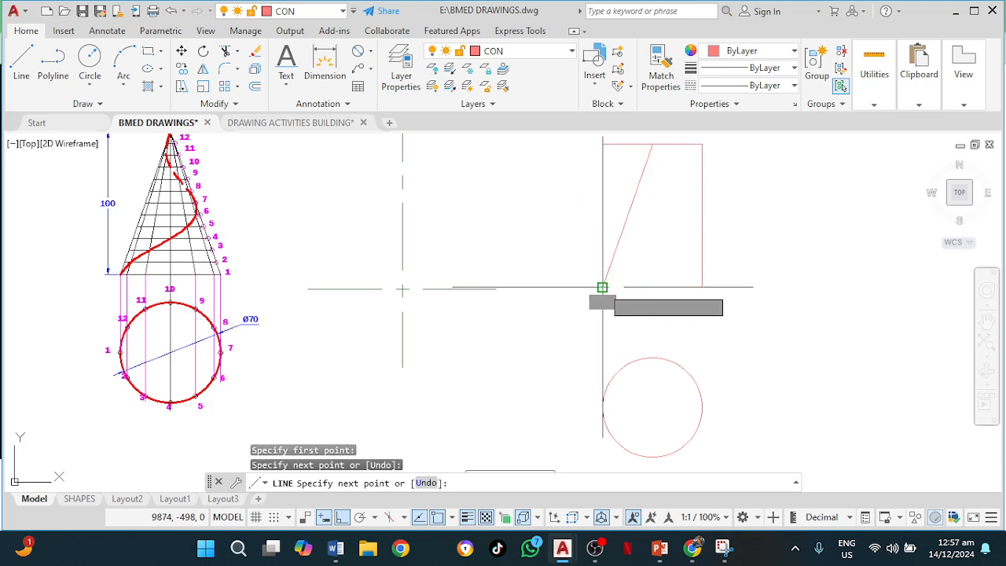
key(Return)
key(Return)
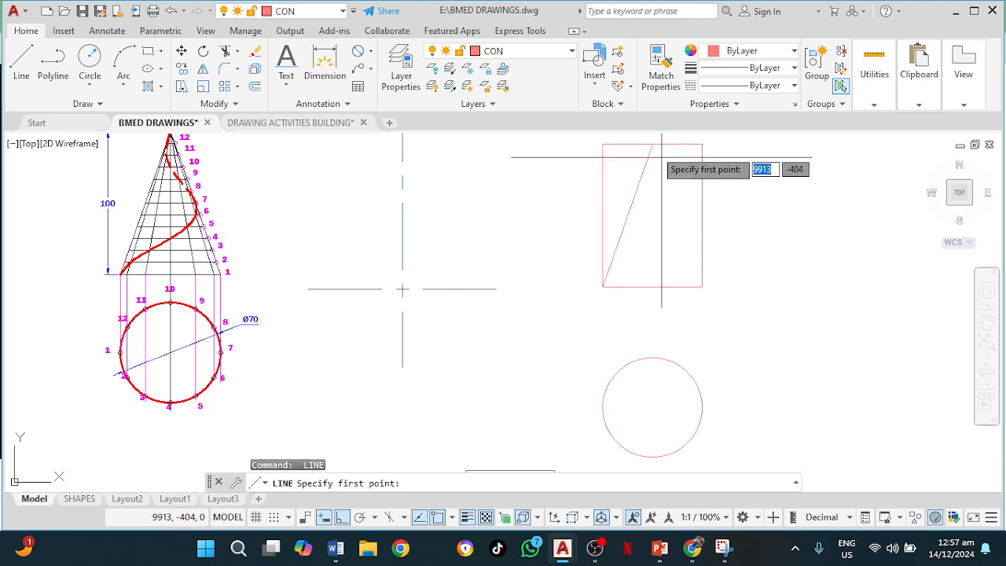
click(653, 143)
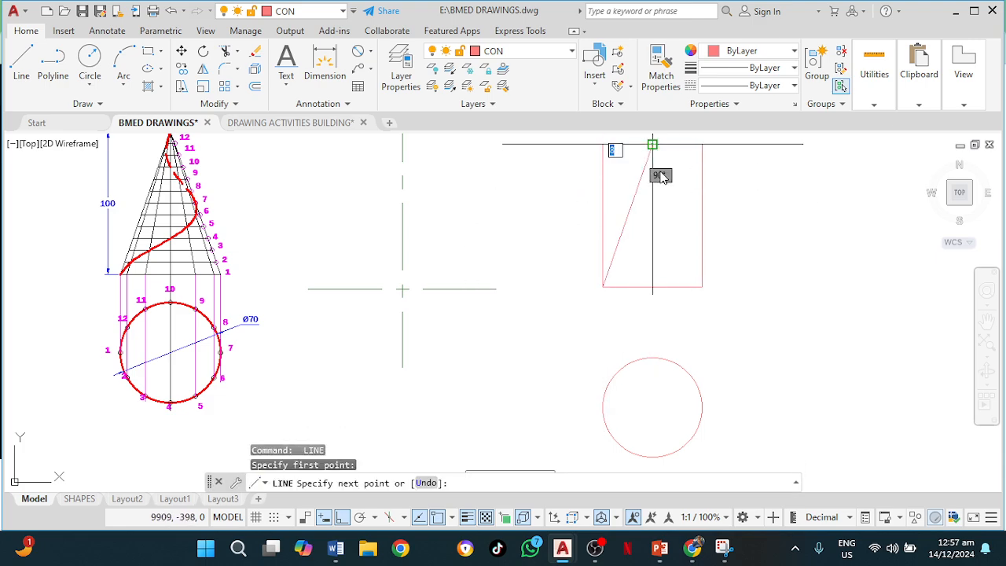
click(702, 287)
key(Return)
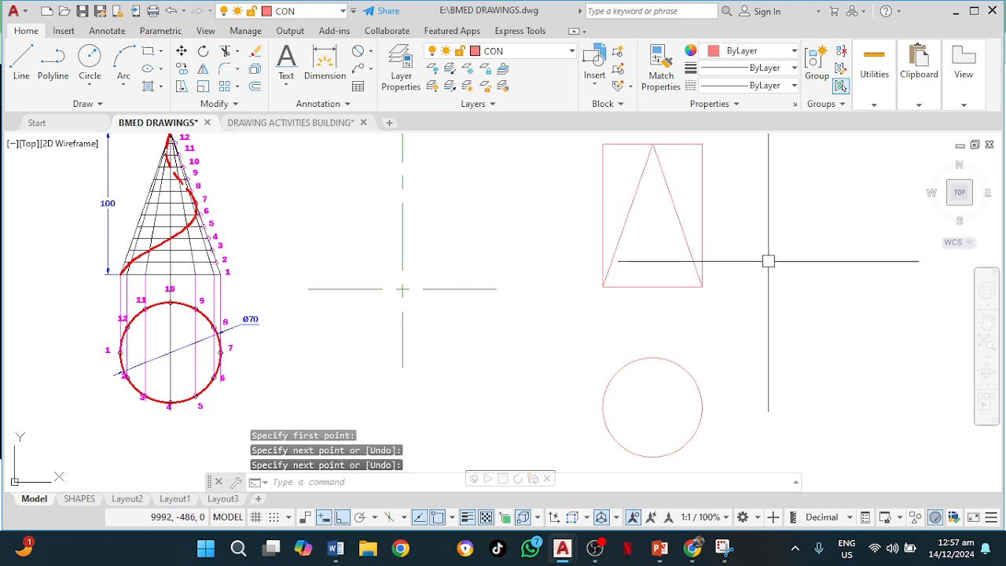
Trim away the rectangle's sides and top edge outside the triangle, using a fence across both sides
middle_drag(771, 272, 747, 326)
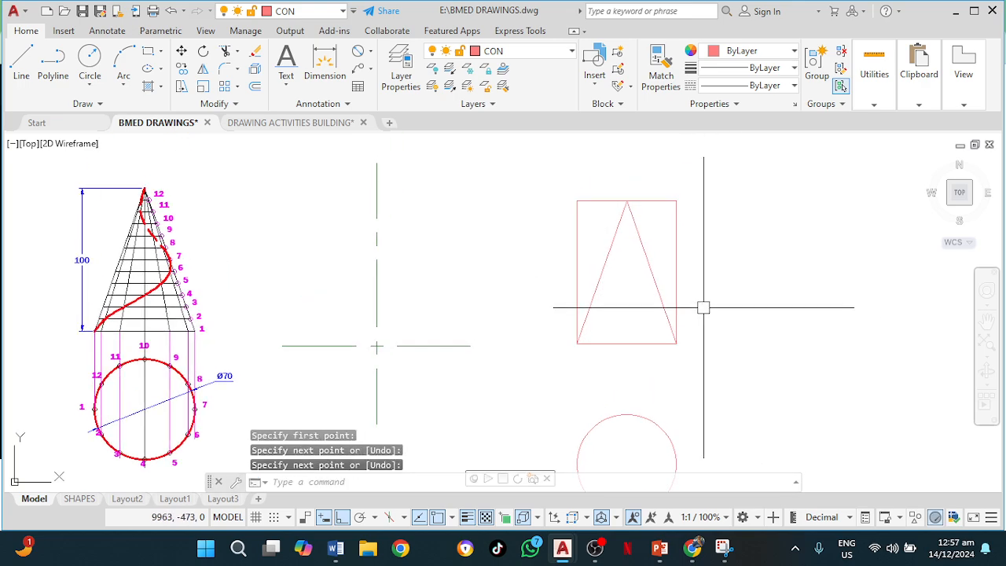
text(t o)
text(r)
key(Return)
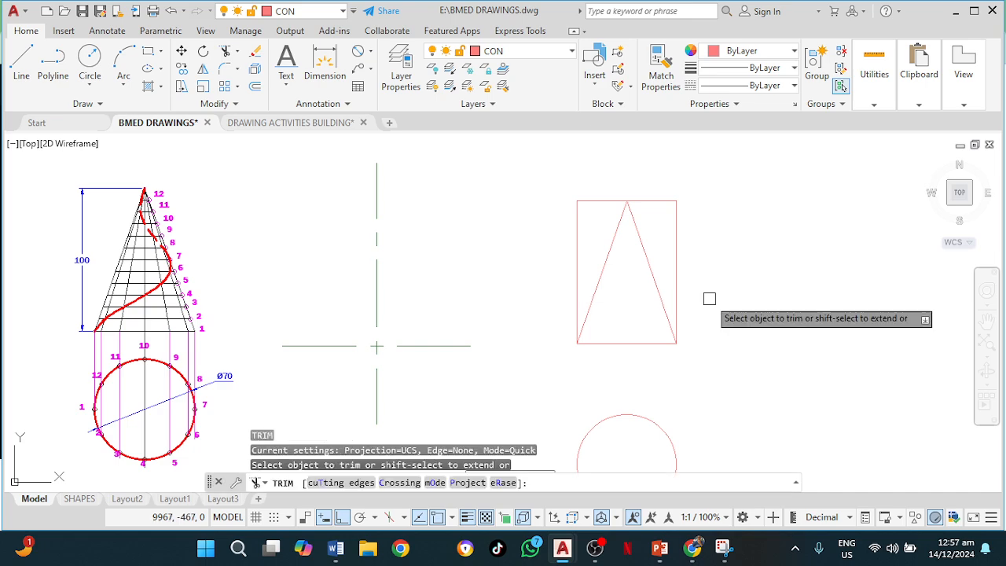
click(705, 300)
mouse_move(706, 301)
mouse_down()
mouse_move(656, 201)
mouse_move(630, 183)
mouse_move(550, 303)
mouse_up()
click(550, 302)
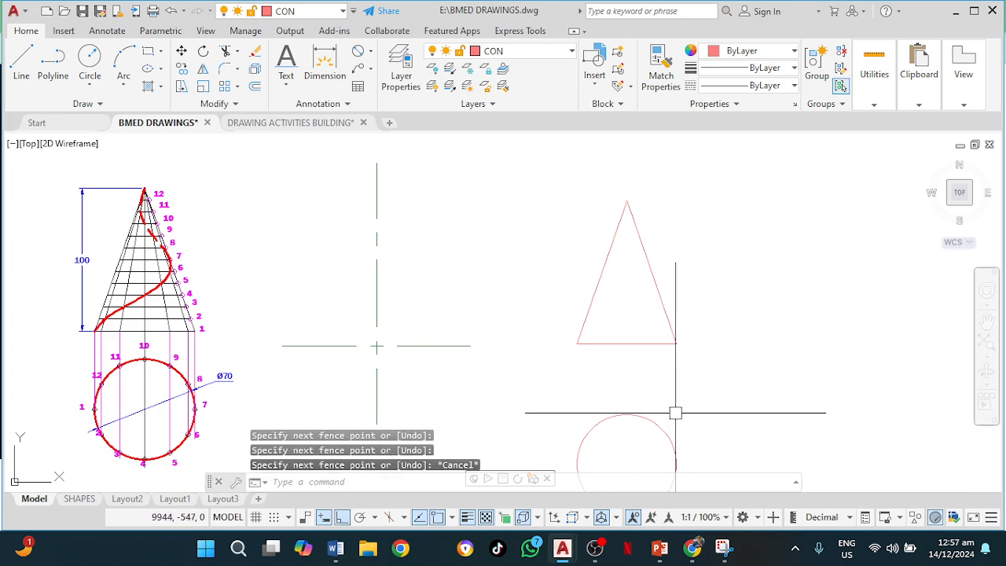
key(Escape)
Divide the circle below the triangle into 12 equal segments
middle_drag(670, 386, 633, 304)
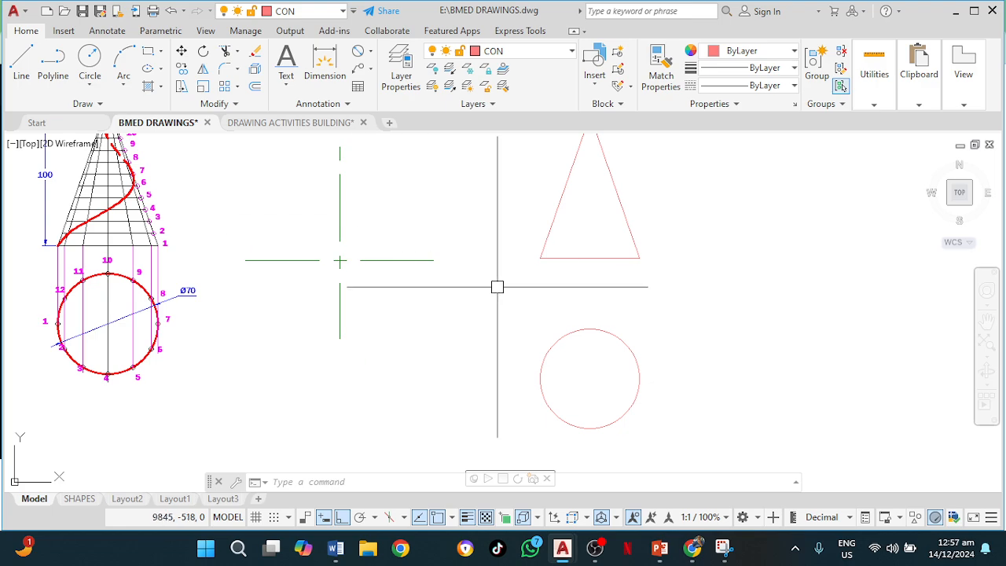
text(DIV)
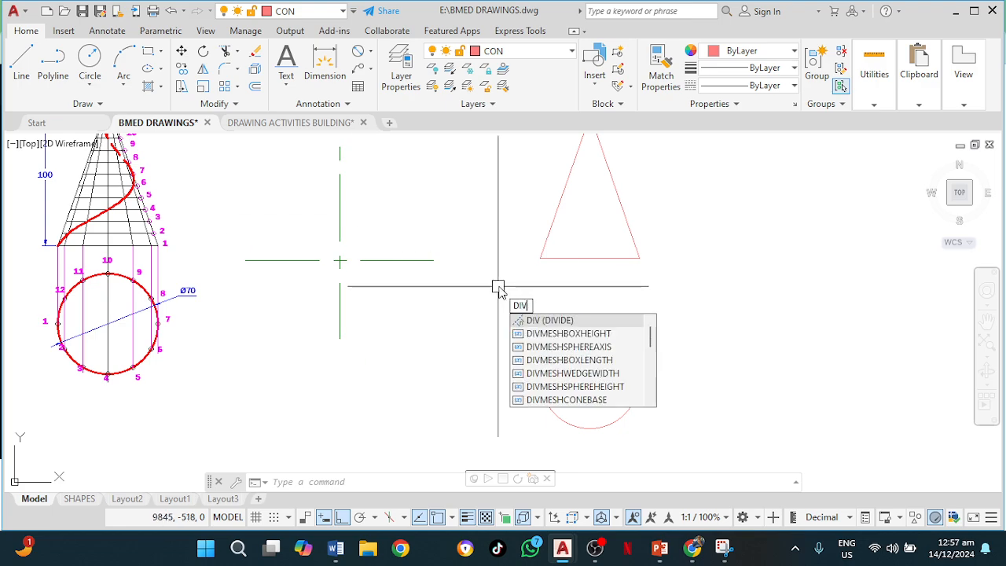
key(Return)
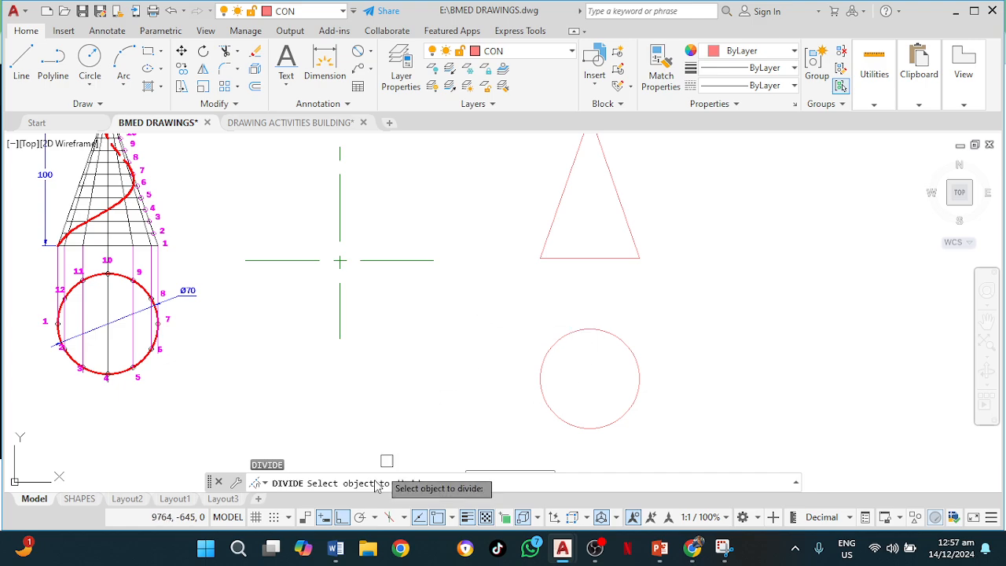
click(541, 393)
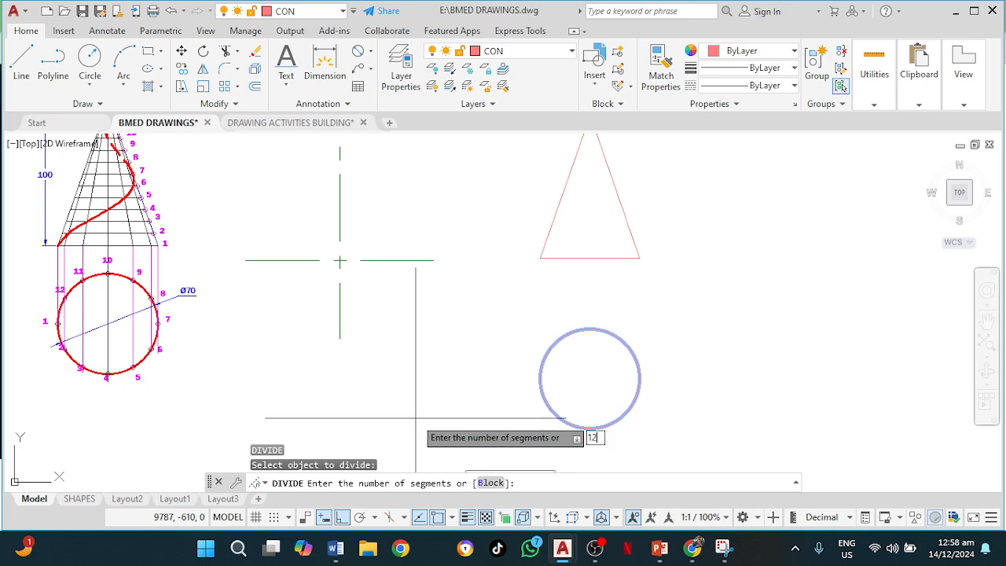
key(Return)
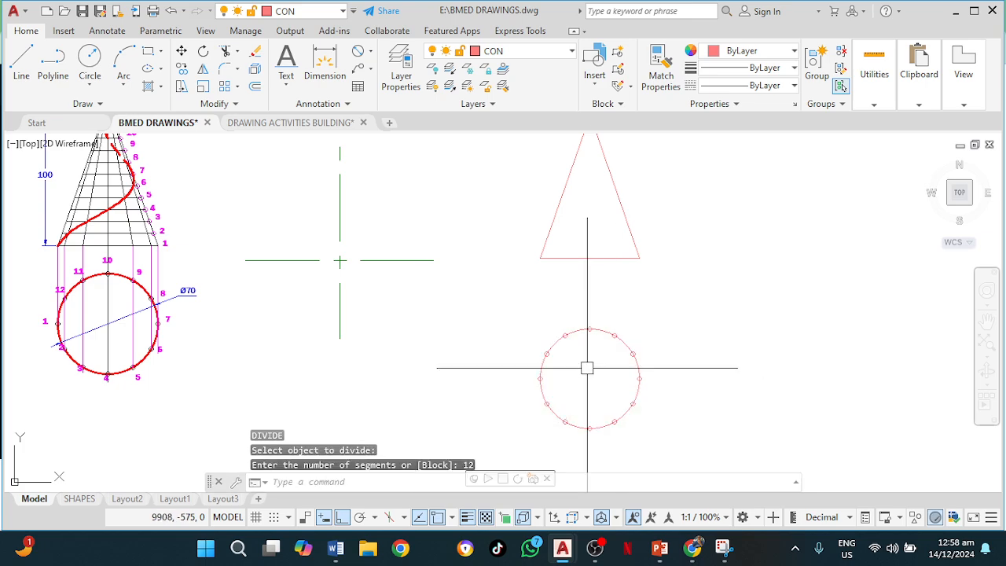
Make TEXT the current layer
mouse_move(588, 368)
middle_down()
mouse_move(622, 321)
mouse_move(595, 349)
mouse_move(565, 346)
middle_up()
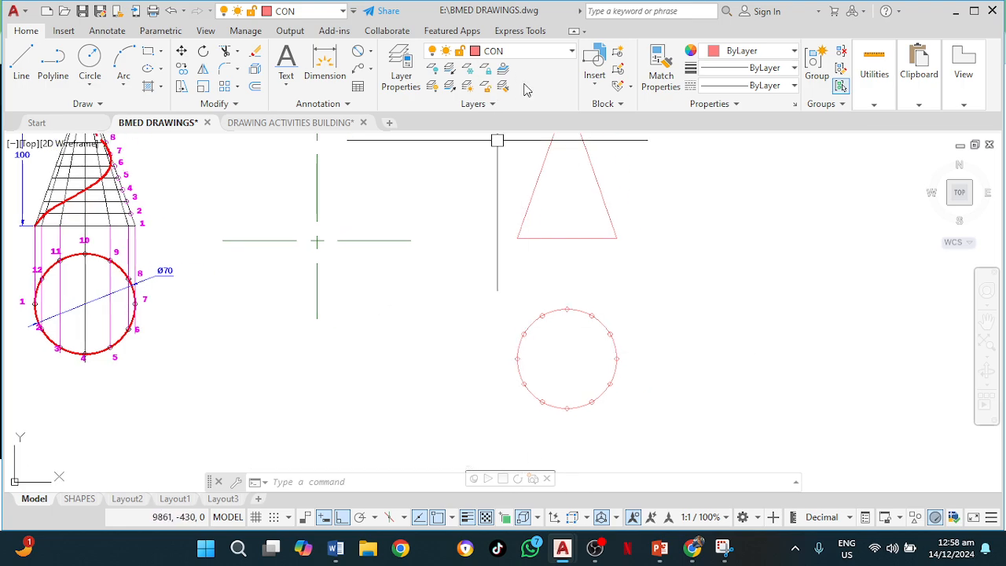
click(531, 49)
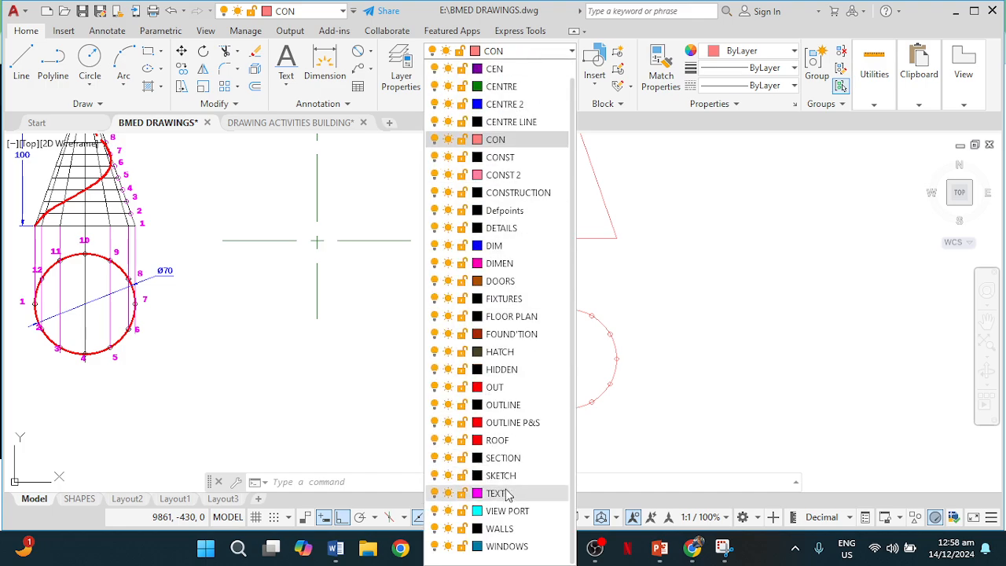
click(497, 493)
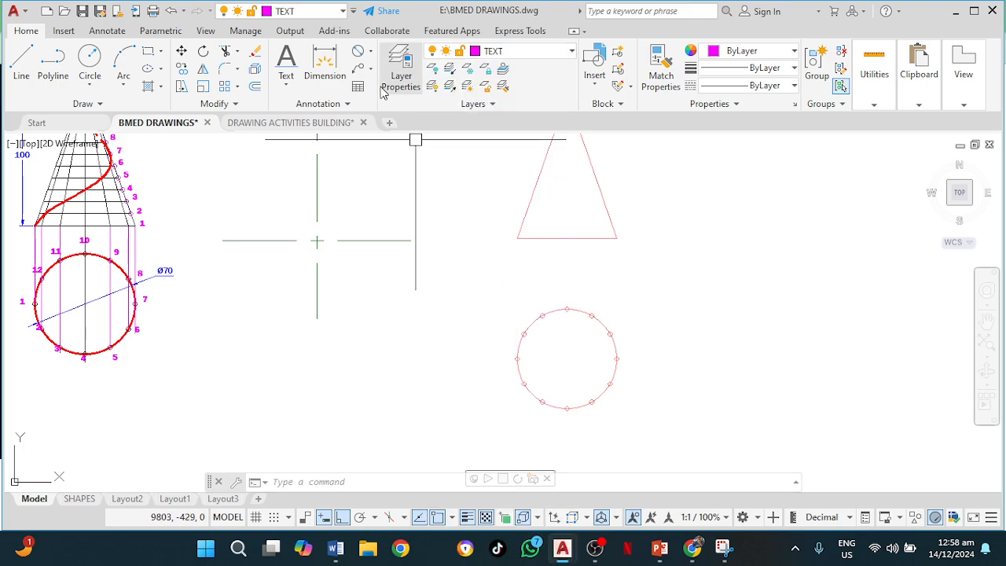
Start single-line text with height 4 and rotation 0, and label the leftmost division point of the new plan circle P
click(291, 92)
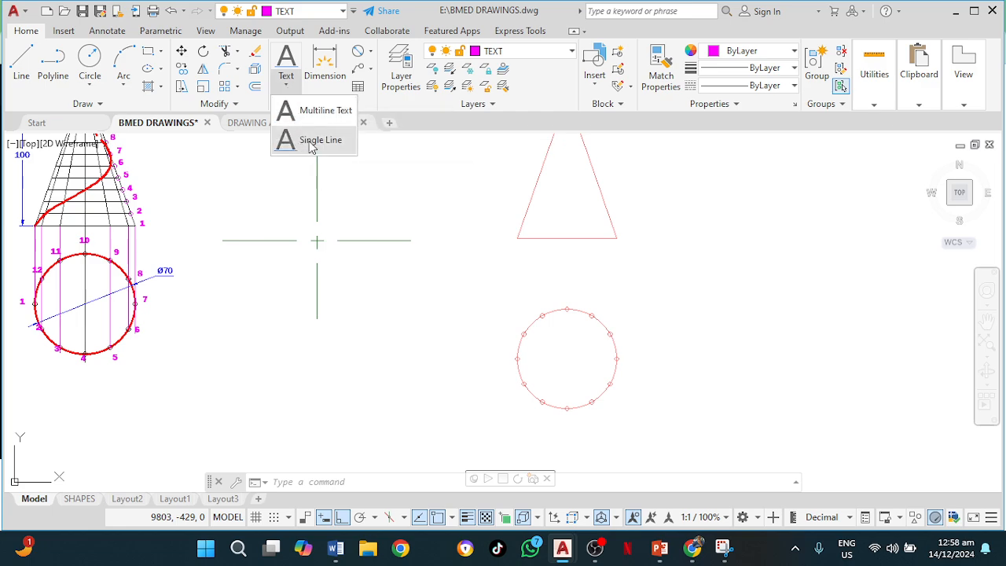
click(312, 142)
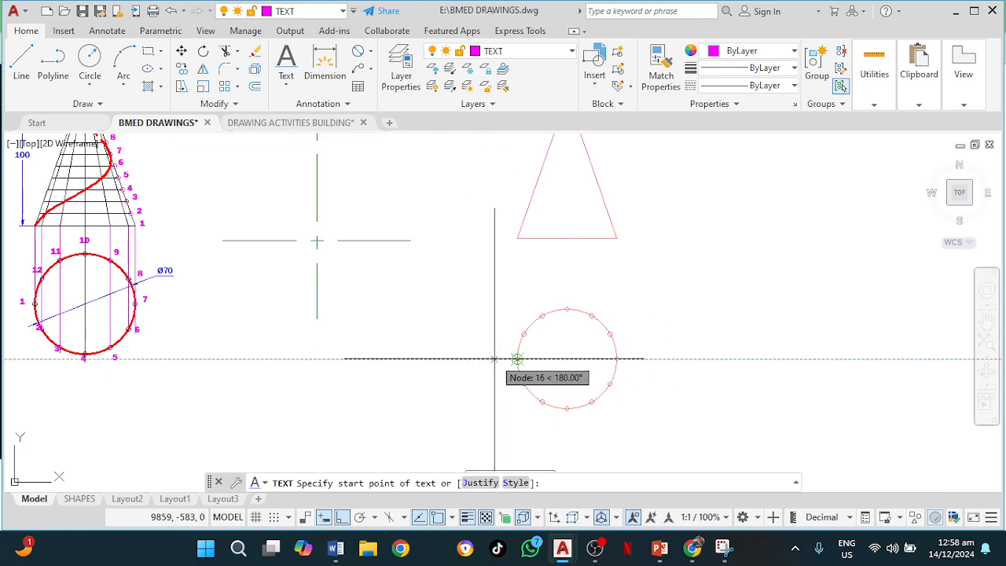
scroll(517, 359, up, 2)
click(530, 359)
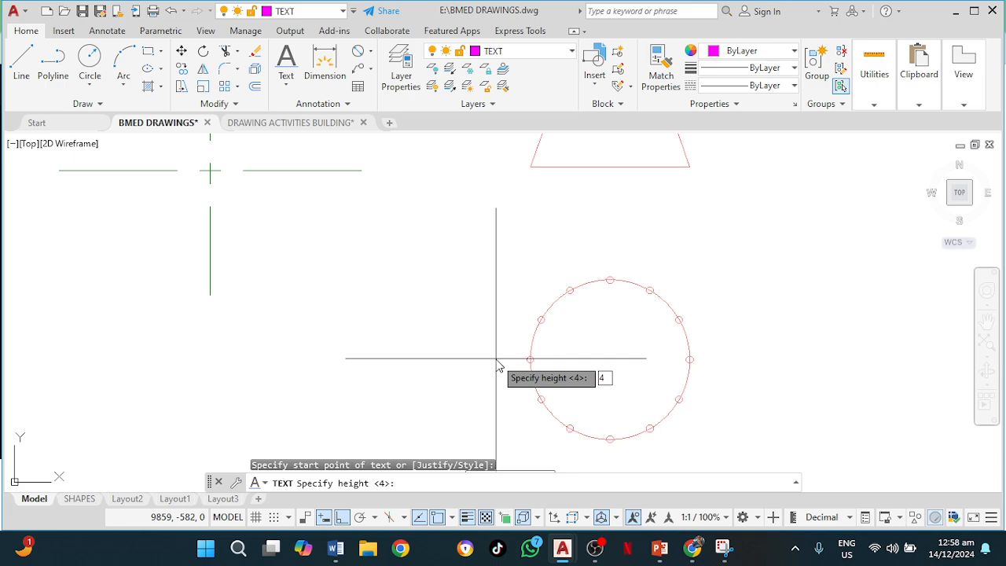
key(Return)
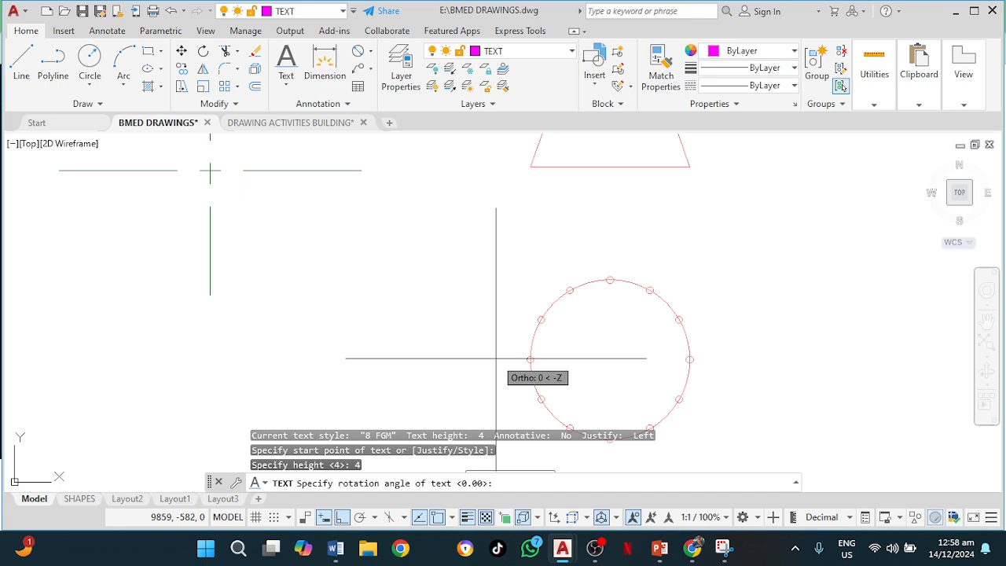
key(Return)
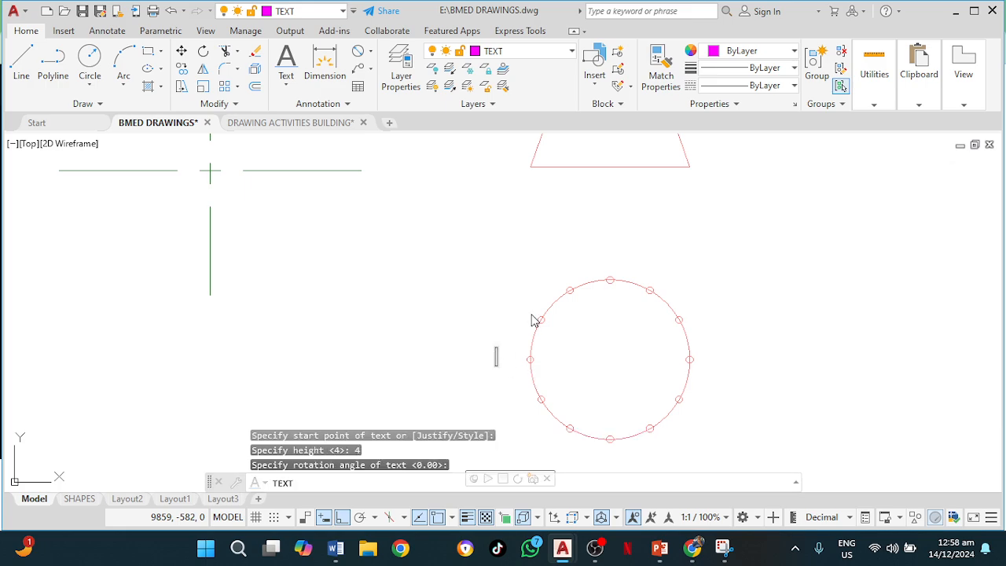
click(528, 280)
click(457, 312)
click(482, 343)
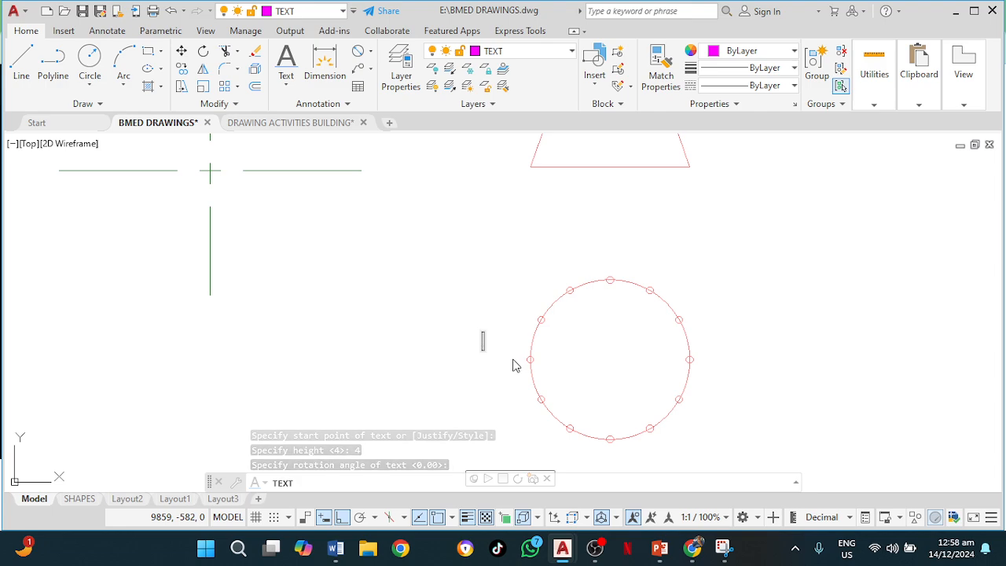
click(512, 358)
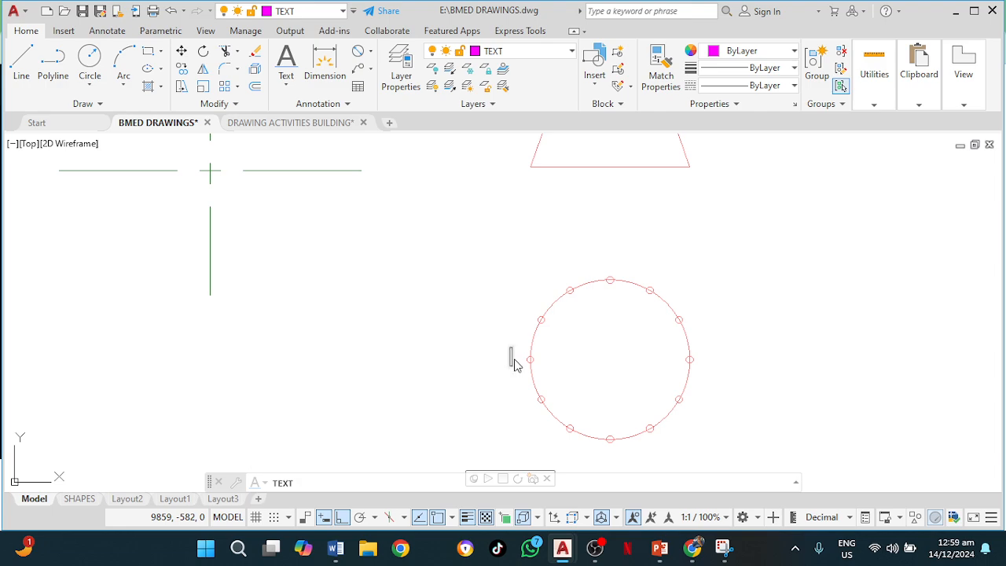
text(P)
Label the division points clockwise from P with 1 to 6 along the upper half of the plan circle
click(530, 319)
click(522, 329)
text(1)
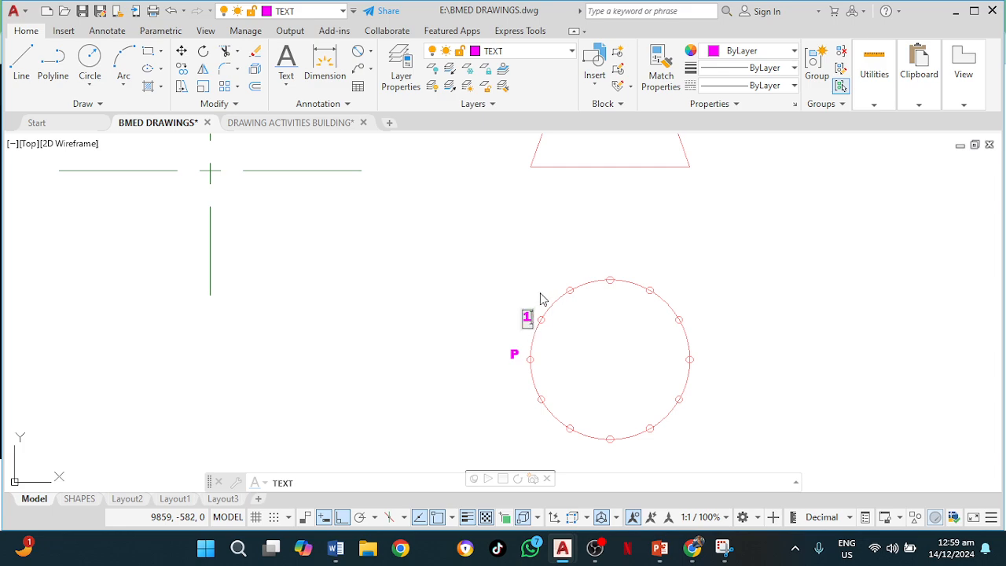
click(556, 282)
text(2)
click(611, 275)
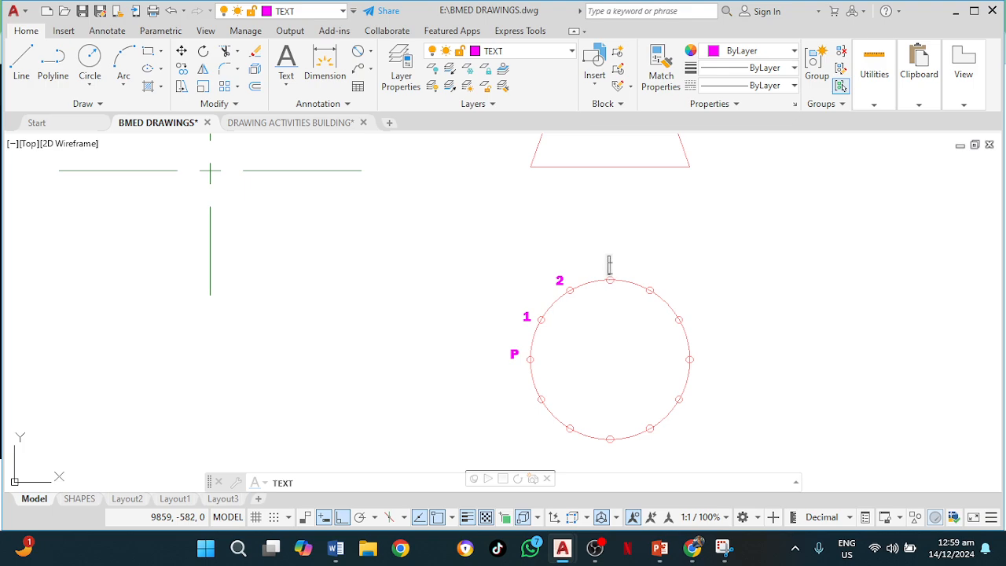
text(3)
click(655, 289)
text(4)
click(691, 310)
text(5)
click(699, 358)
text(6)
Label the remaining division points clockwise with 7 to 11 along the lower half of the plan circle and end the text command
click(685, 403)
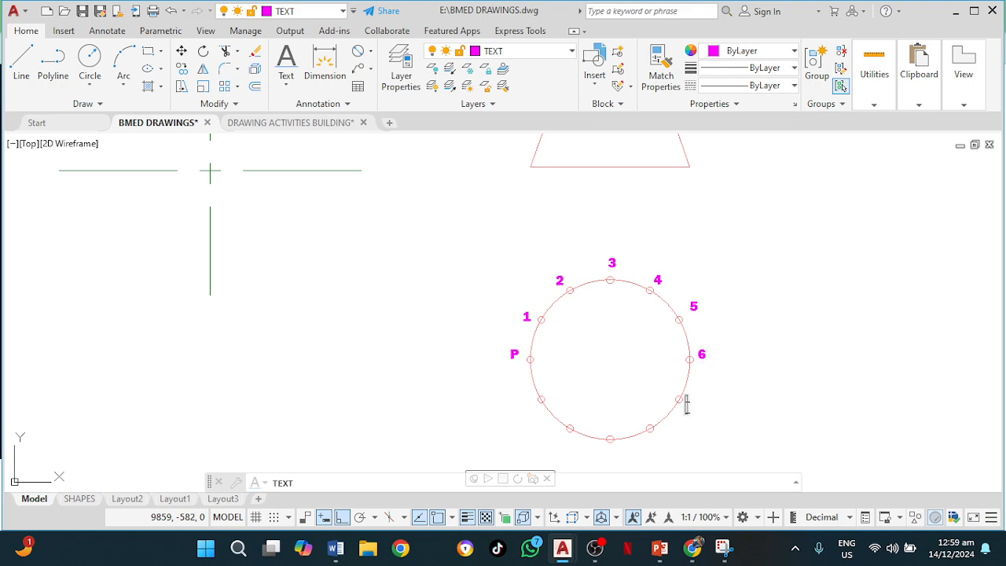
text(7)
click(652, 439)
text(8)
click(607, 445)
text(9)
click(568, 438)
text(1)
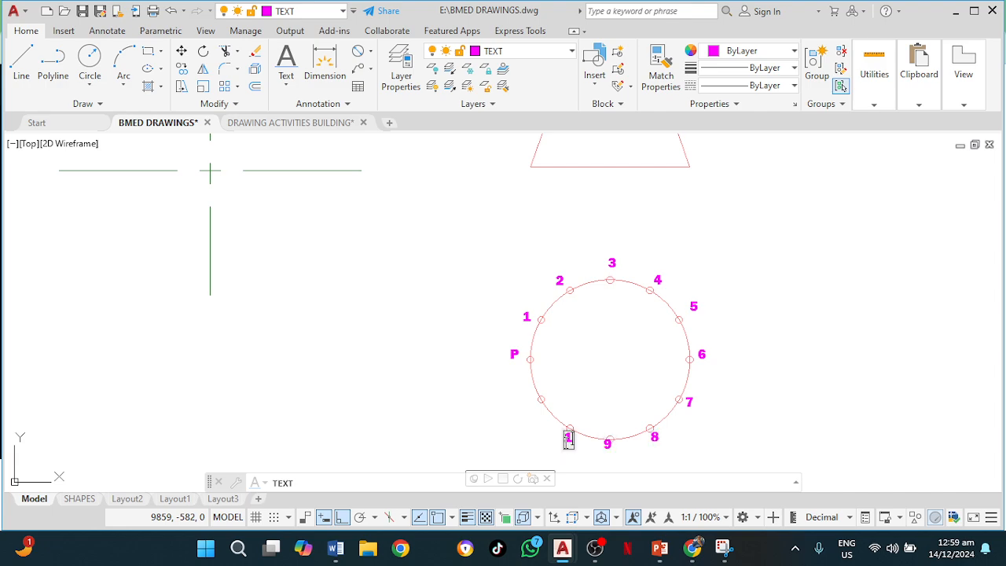
text(0)
click(529, 405)
text(11)
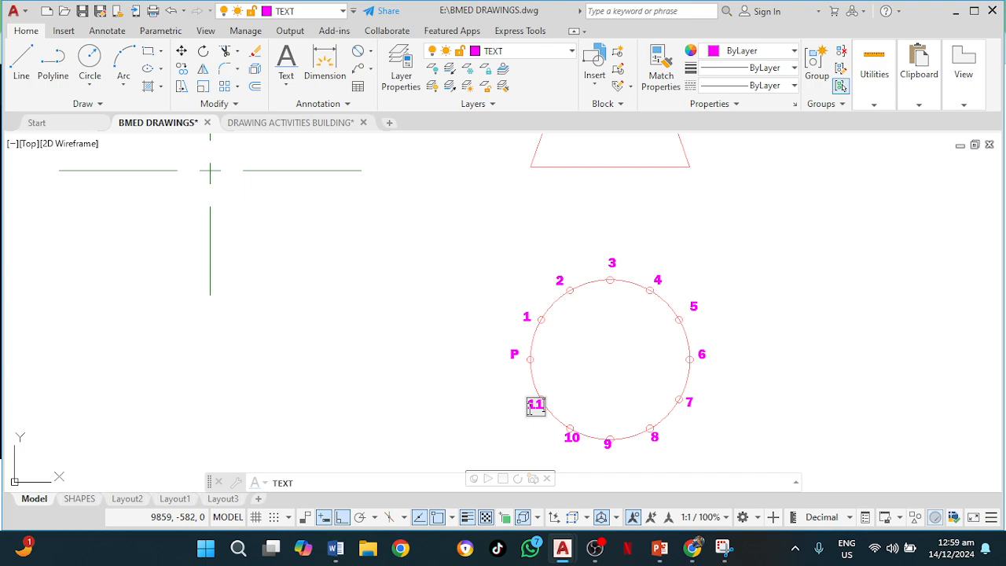
click(495, 363)
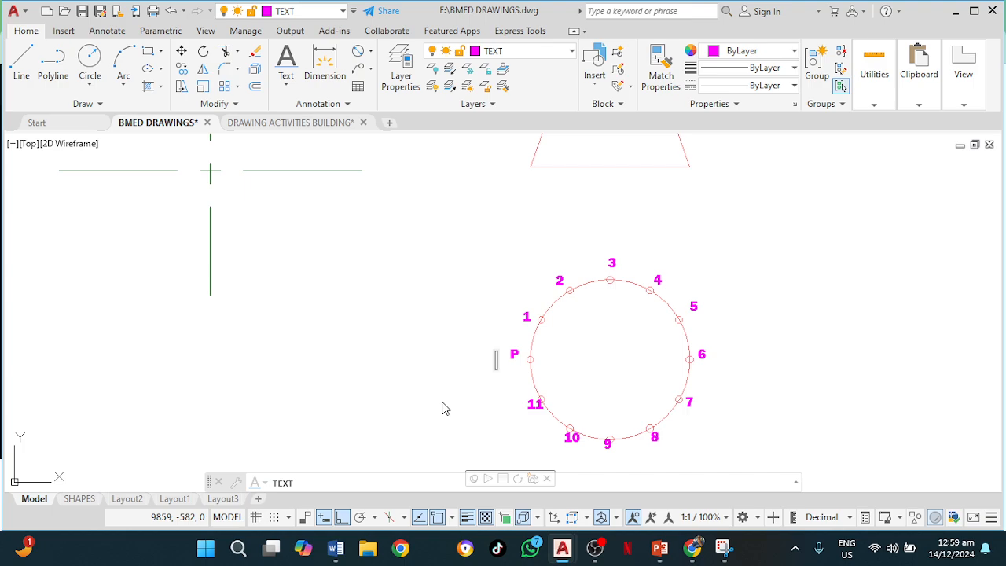
key(Escape)
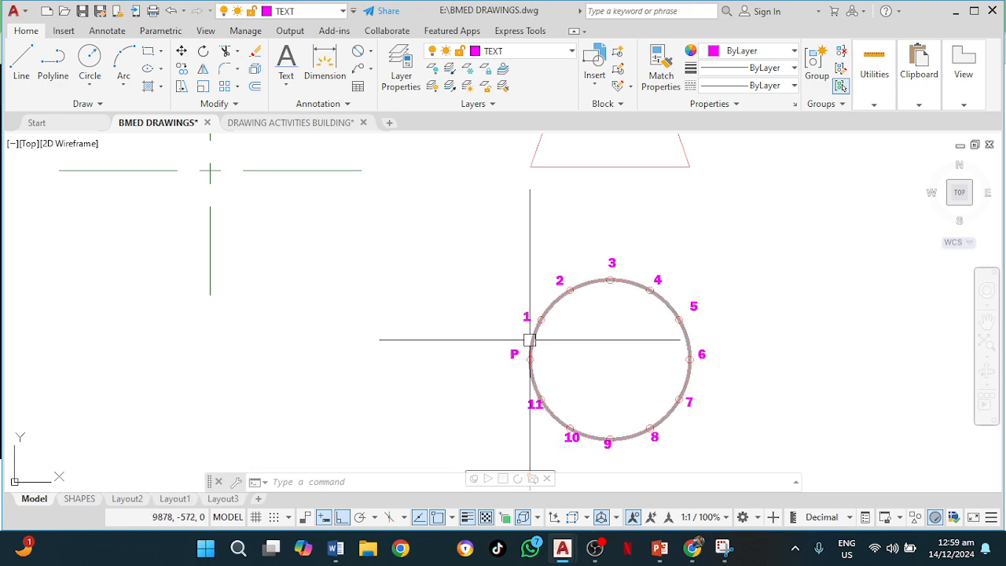
Draw vertical construction lines through the plan circle's division points P, 1, 2, 3, 4, 5 and 6
middle_drag(625, 329, 602, 399)
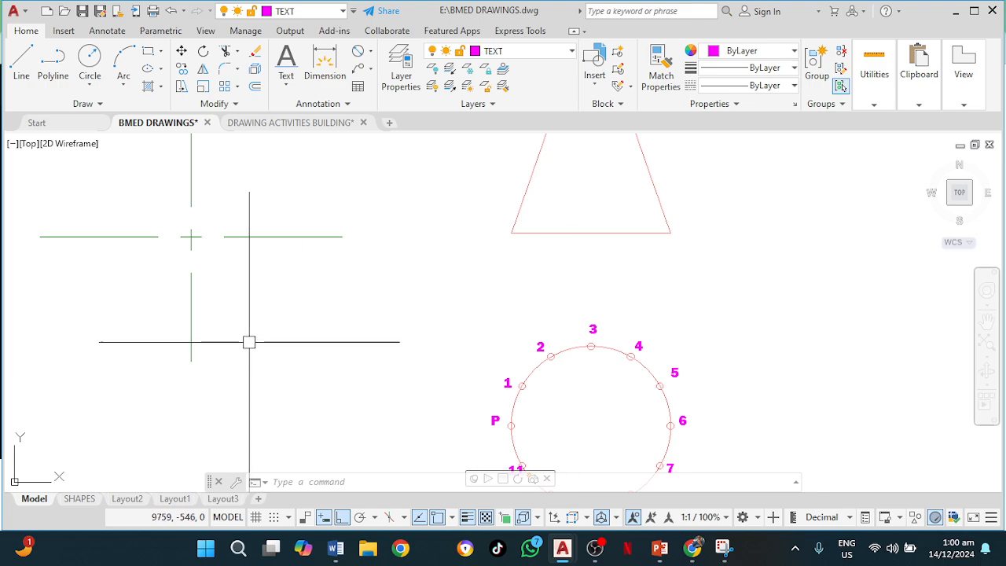
text(XL)
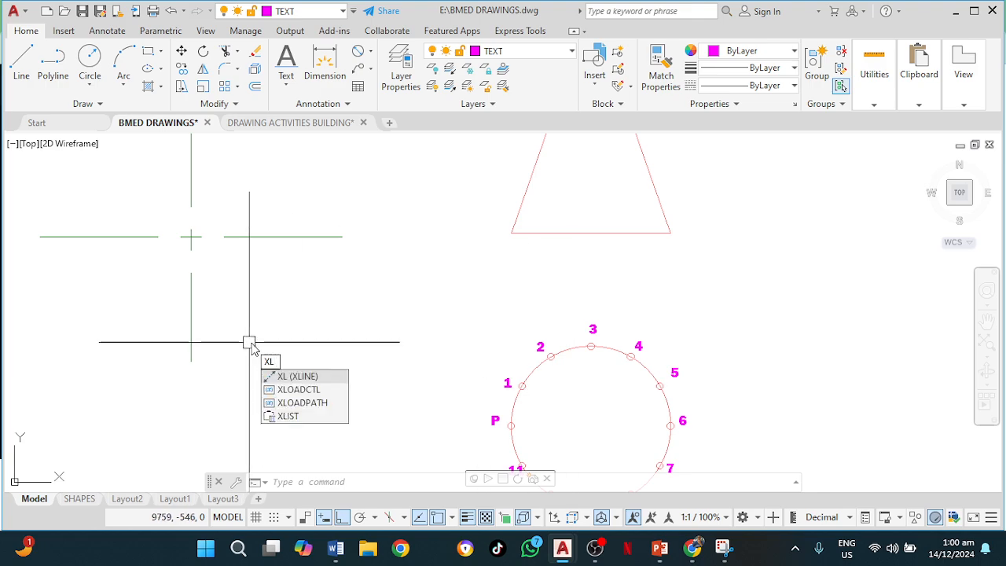
key(Return)
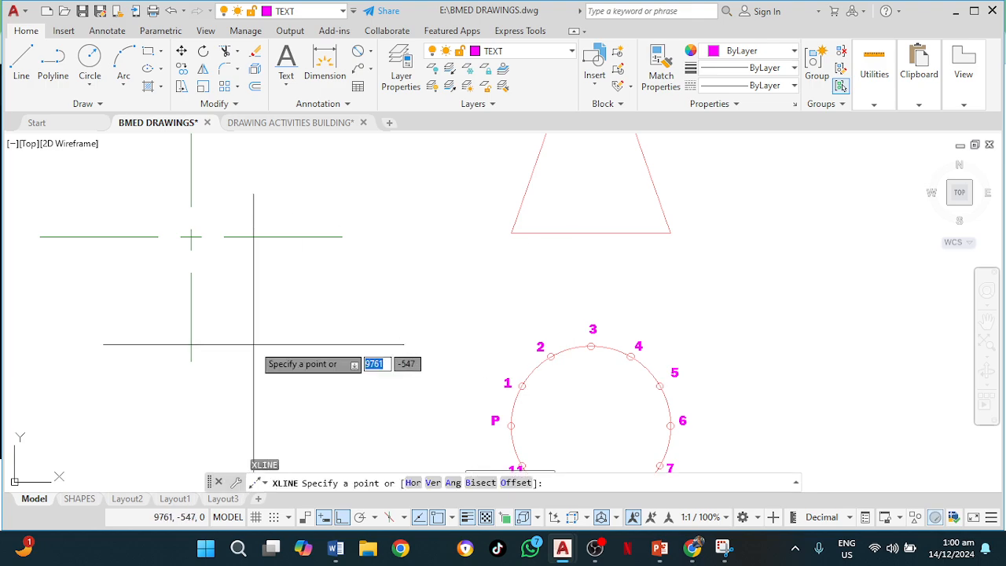
click(433, 483)
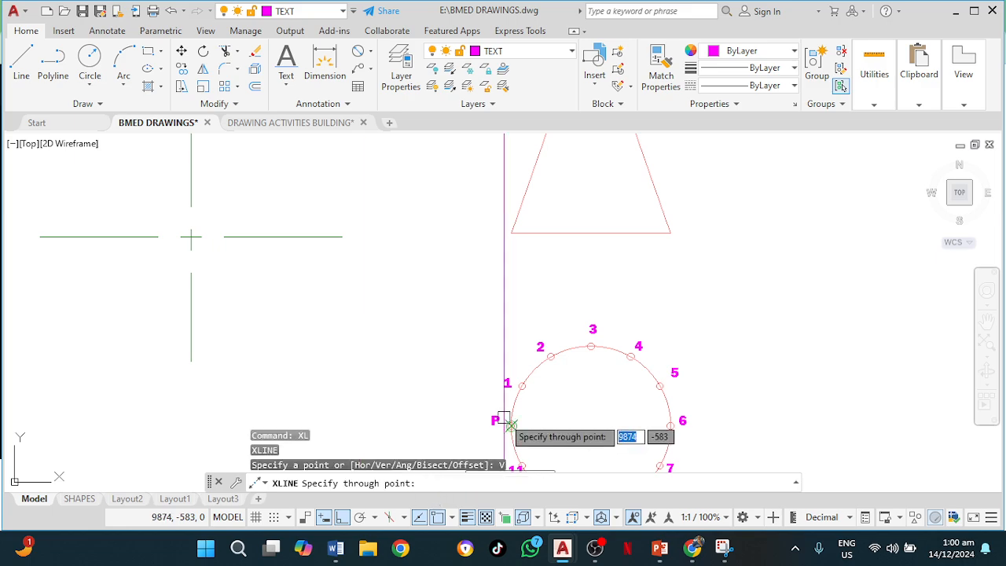
middle_drag(573, 427, 561, 337)
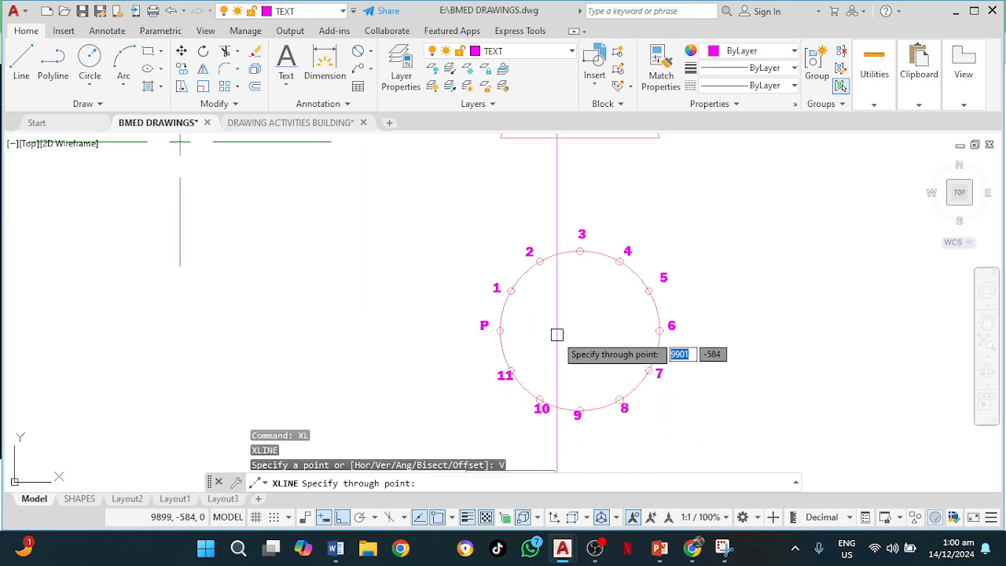
click(500, 330)
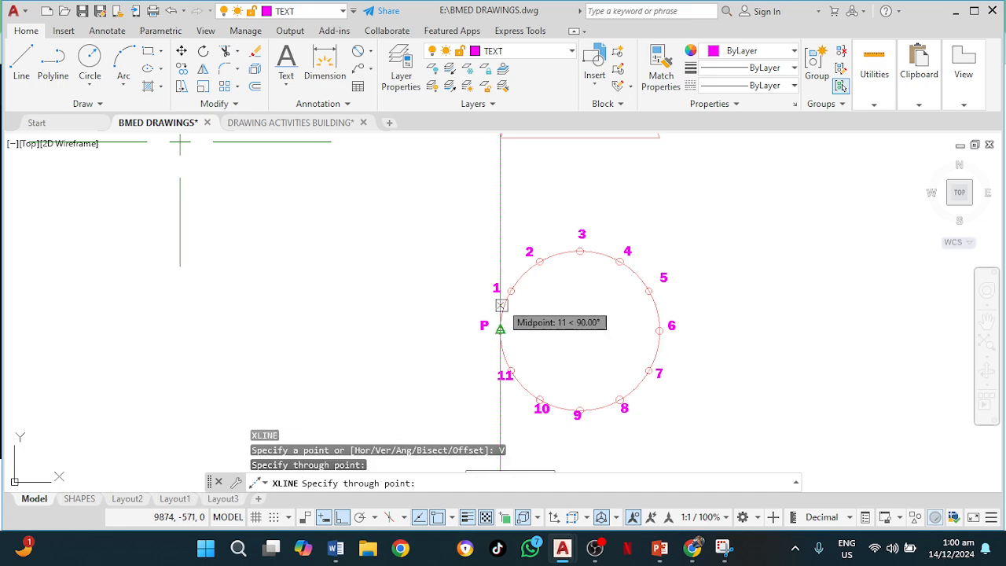
click(511, 291)
click(540, 261)
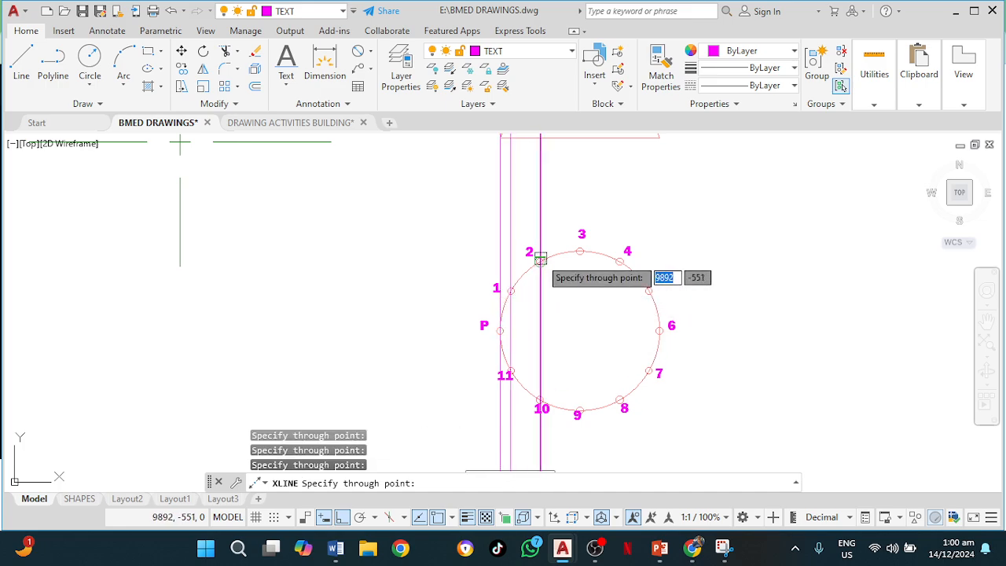
click(580, 252)
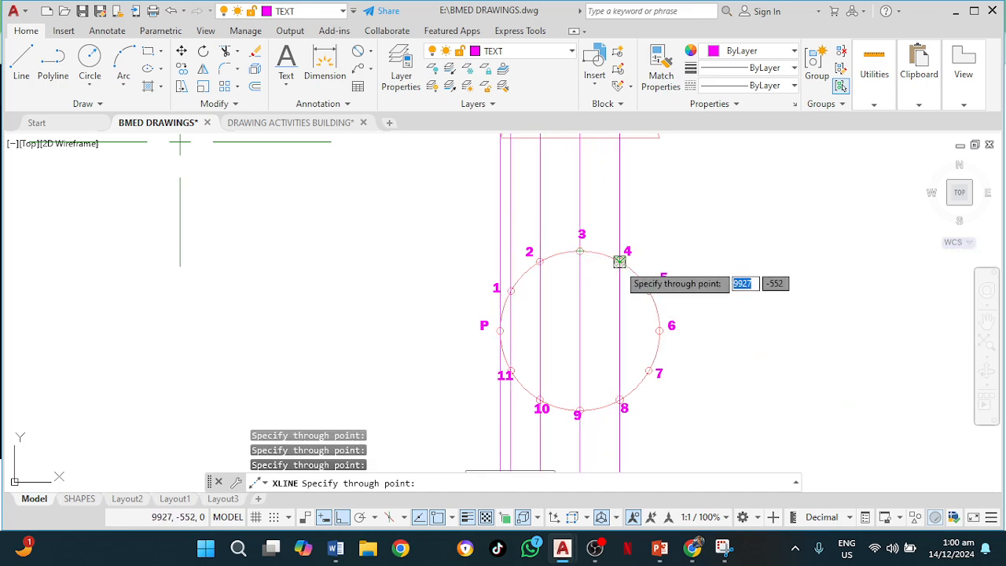
click(620, 261)
click(649, 291)
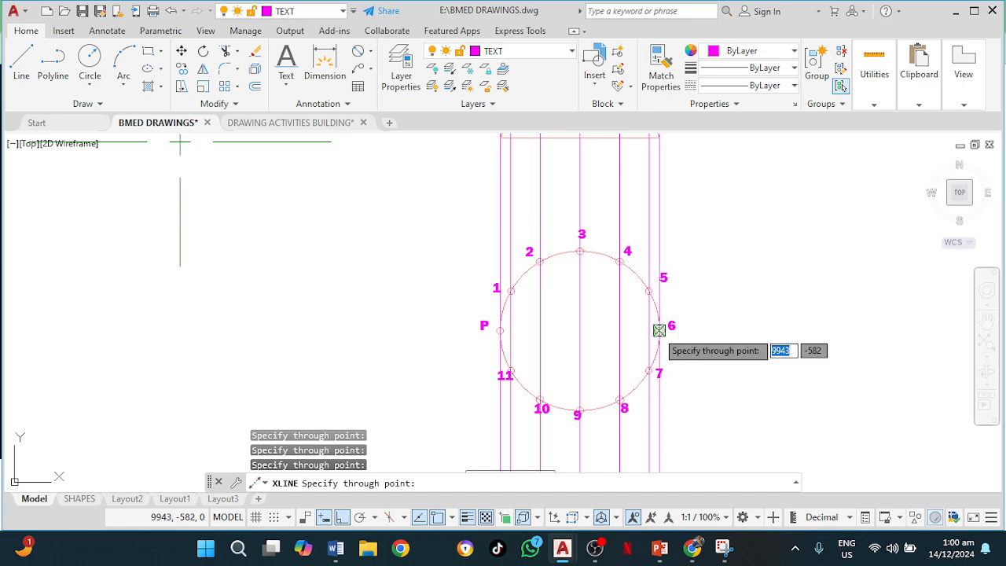
click(659, 330)
scroll(707, 342, down, 2)
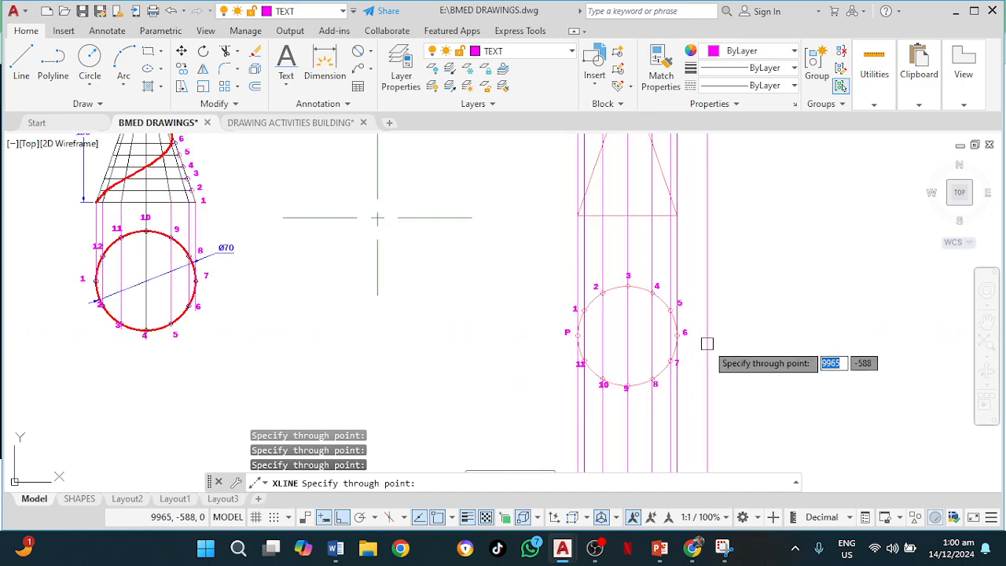
mouse_move(707, 342)
middle_down()
mouse_move(669, 390)
mouse_move(659, 358)
middle_up()
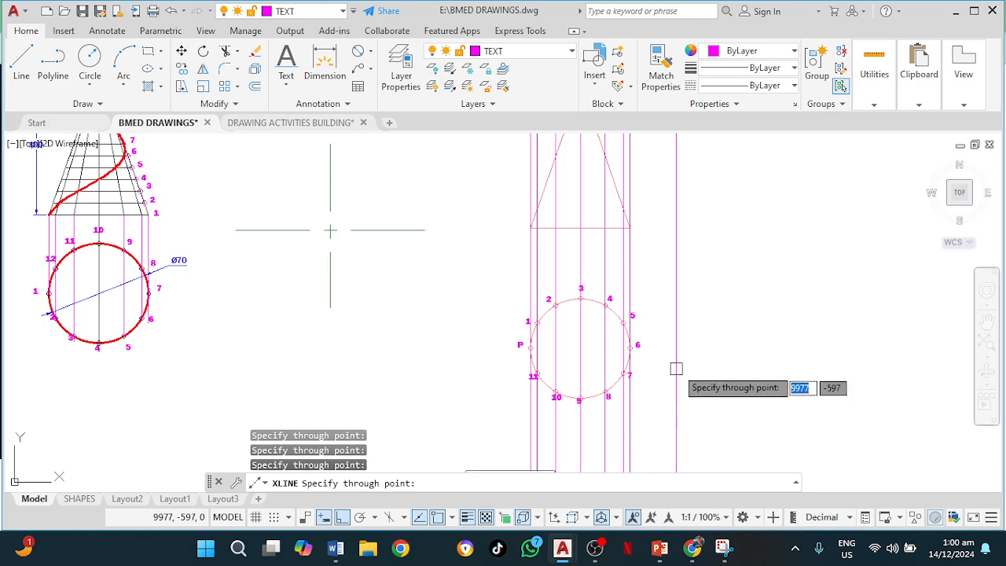
key(Escape)
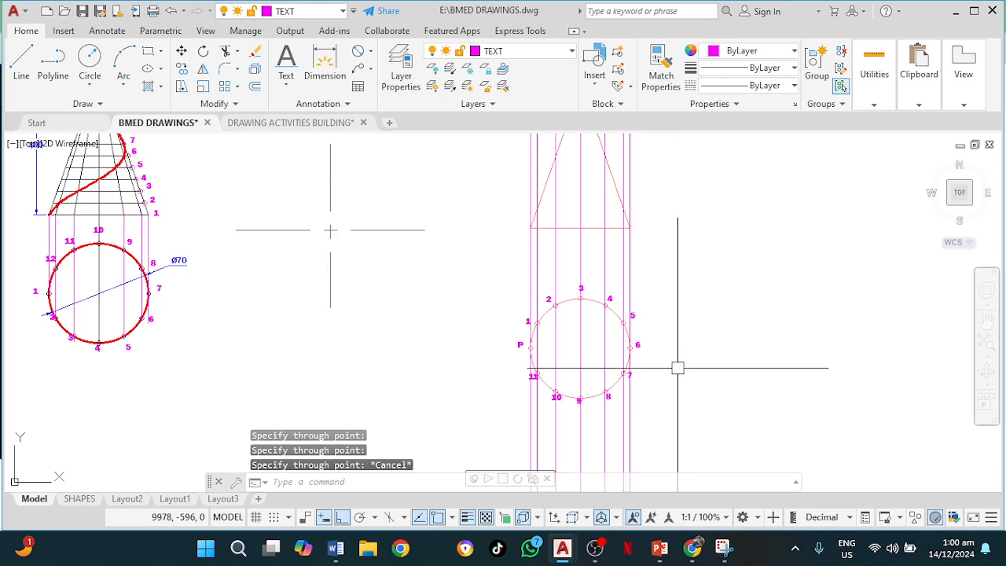
Trim the vertical construction lines below the plan circle with a fence across all of them
key(Return)
mouse_move(667, 413)
middle_down()
mouse_move(660, 398)
mouse_move(675, 360)
middle_up()
click(675, 360)
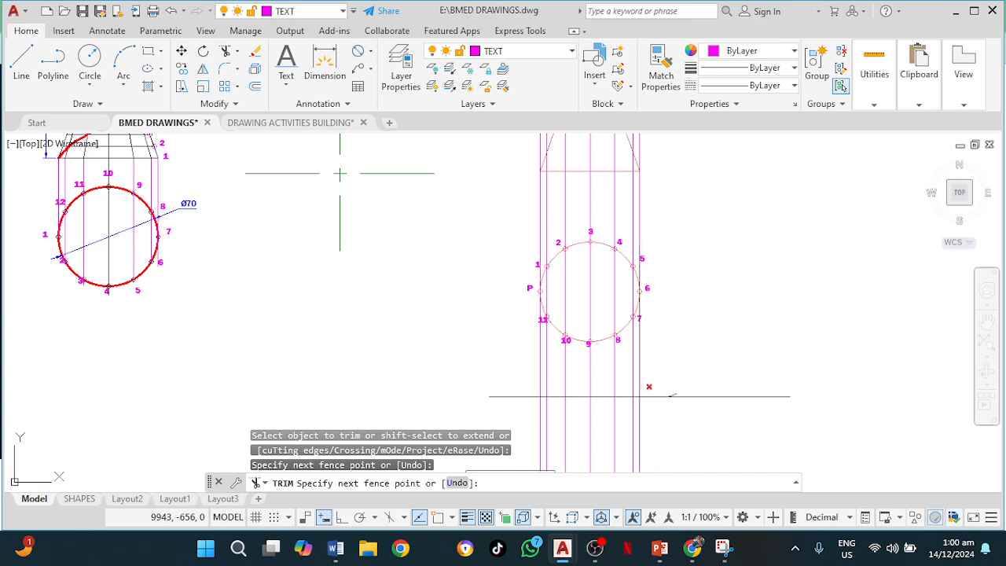
click(507, 393)
key(Return)
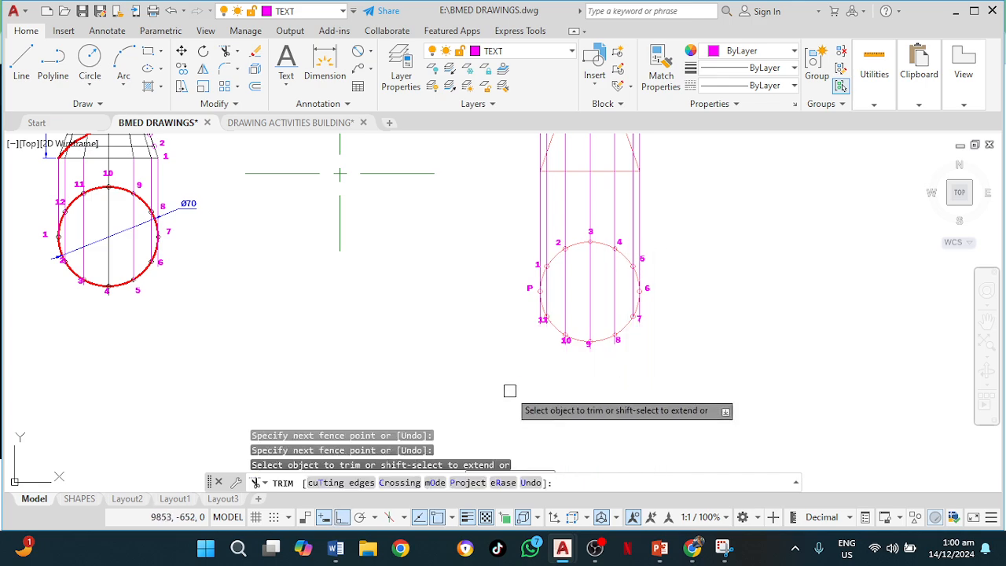
Trim the vertical construction lines above the triangle's base, using the base line as the cutting edge and a fence across them
middle_drag(699, 393, 683, 463)
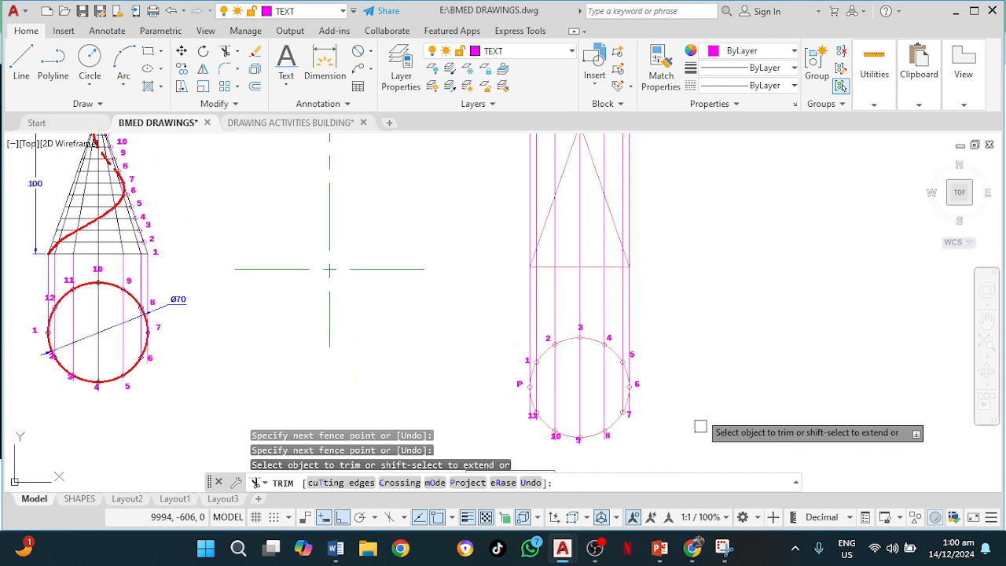
click(346, 483)
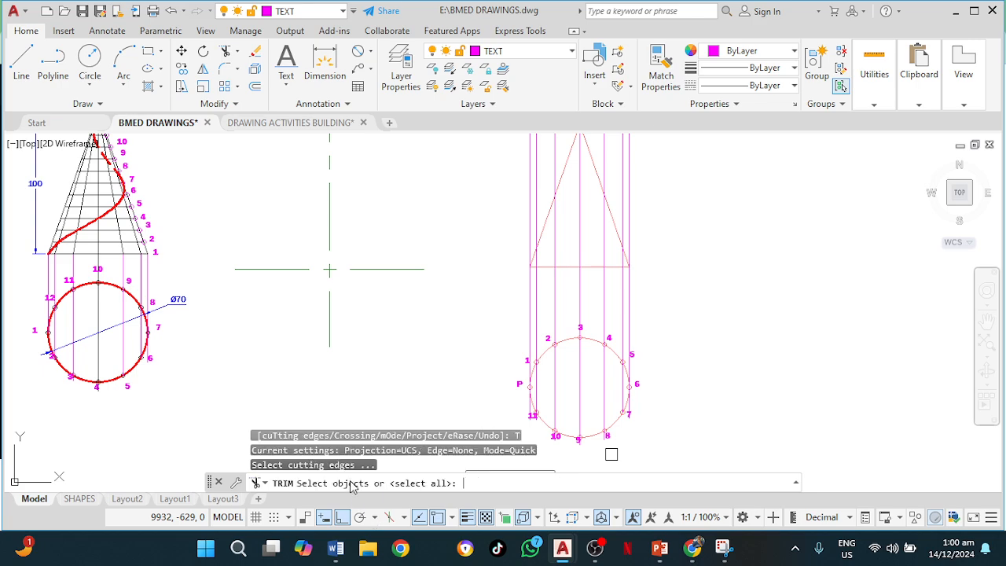
click(568, 265)
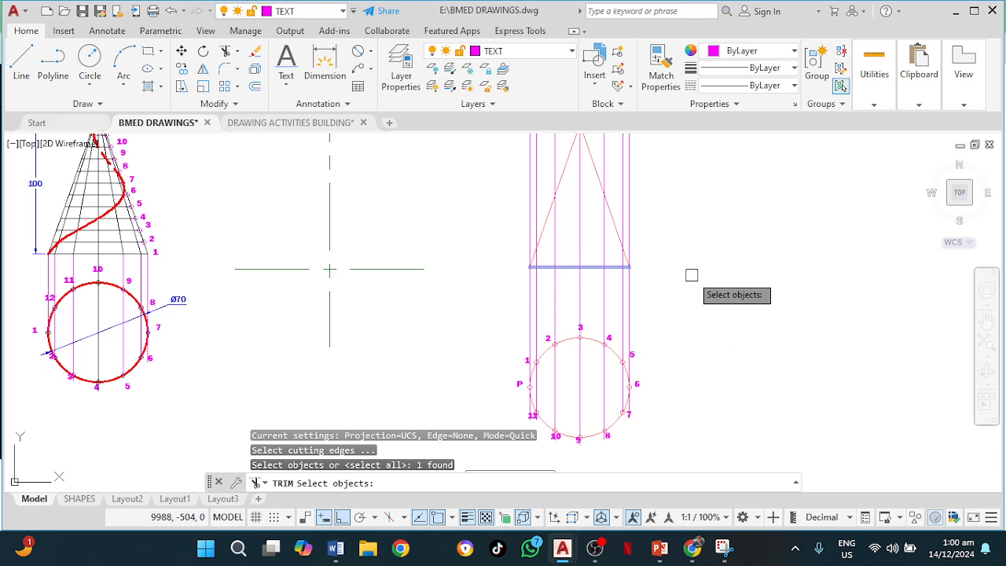
key(Return)
middle_drag(707, 266, 724, 441)
mouse_move(701, 257)
mouse_down()
mouse_move(676, 264)
mouse_move(528, 252)
mouse_up()
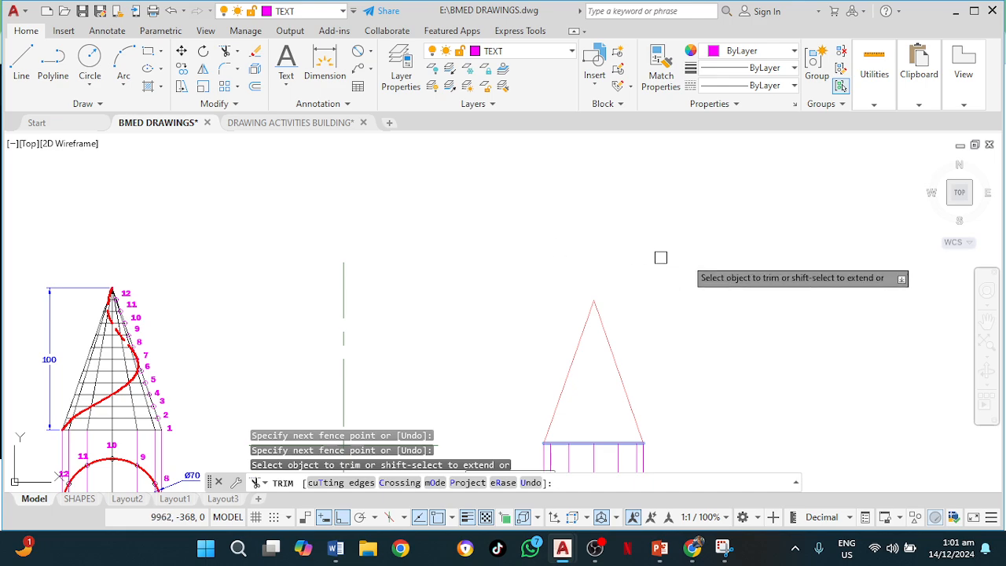
key(Escape)
Draw rays from the cone's apex through the points where projection lines 1, 2, 4 and 5 meet the base
middle_drag(713, 388, 652, 218)
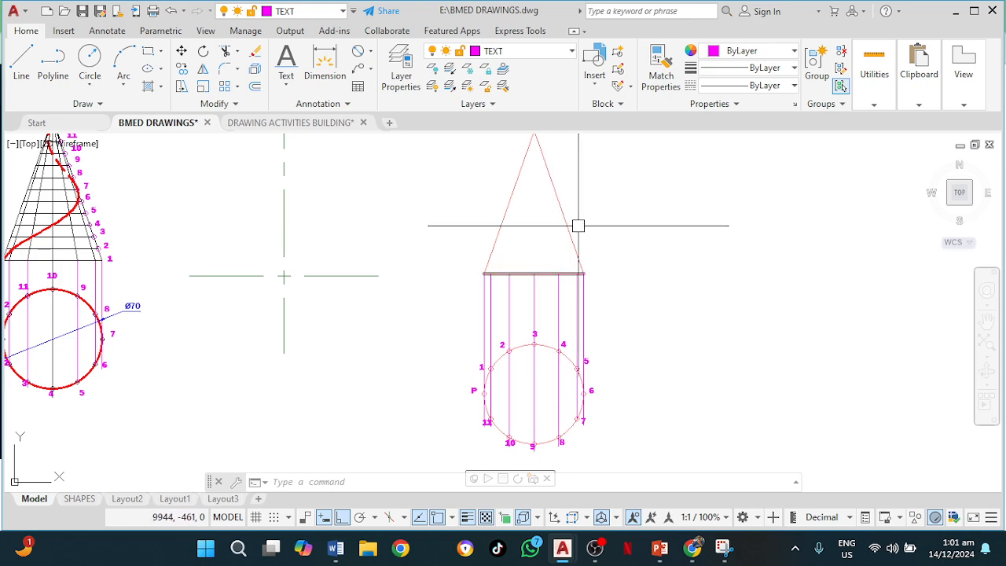
middle_drag(618, 196, 598, 287)
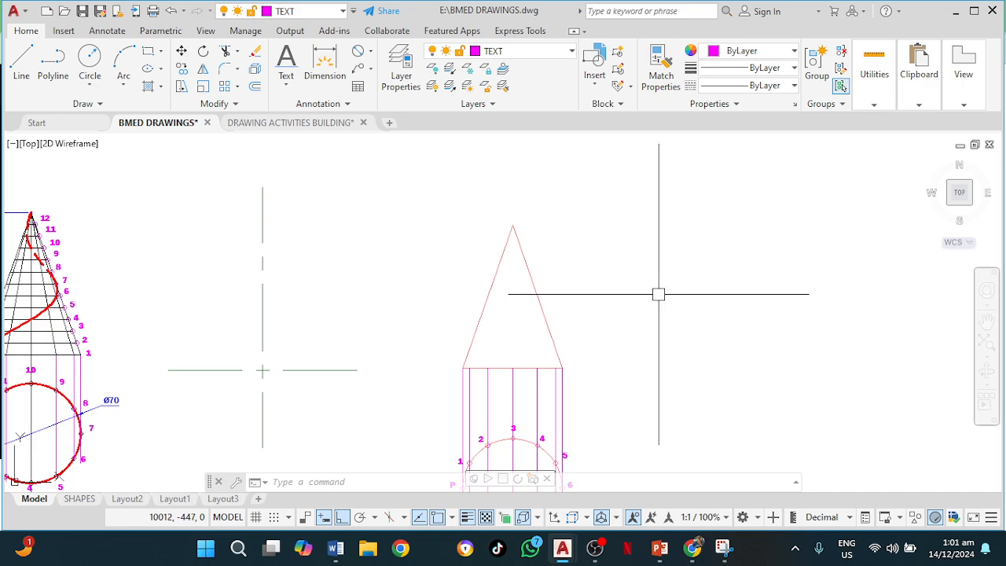
text(ay)
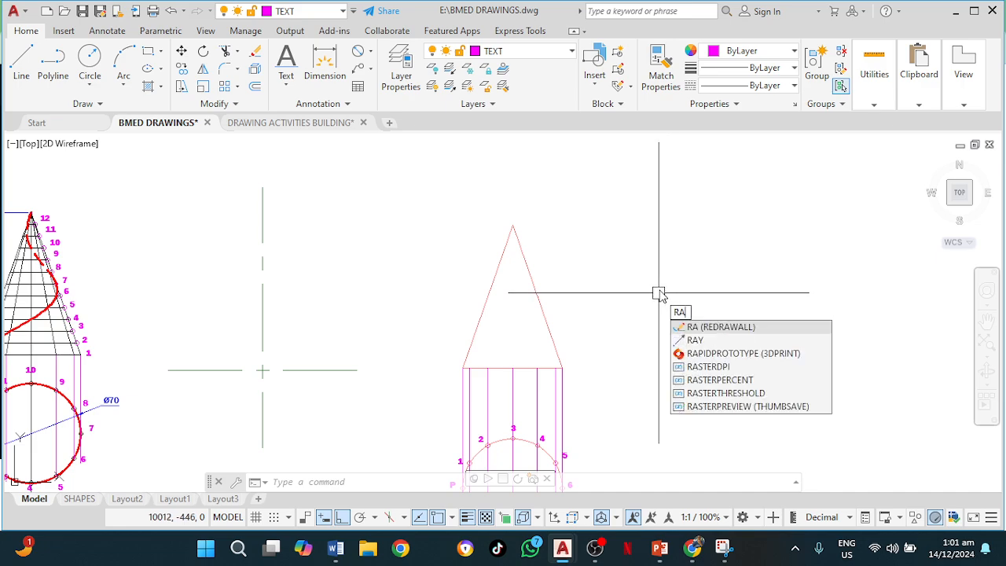
key(Return)
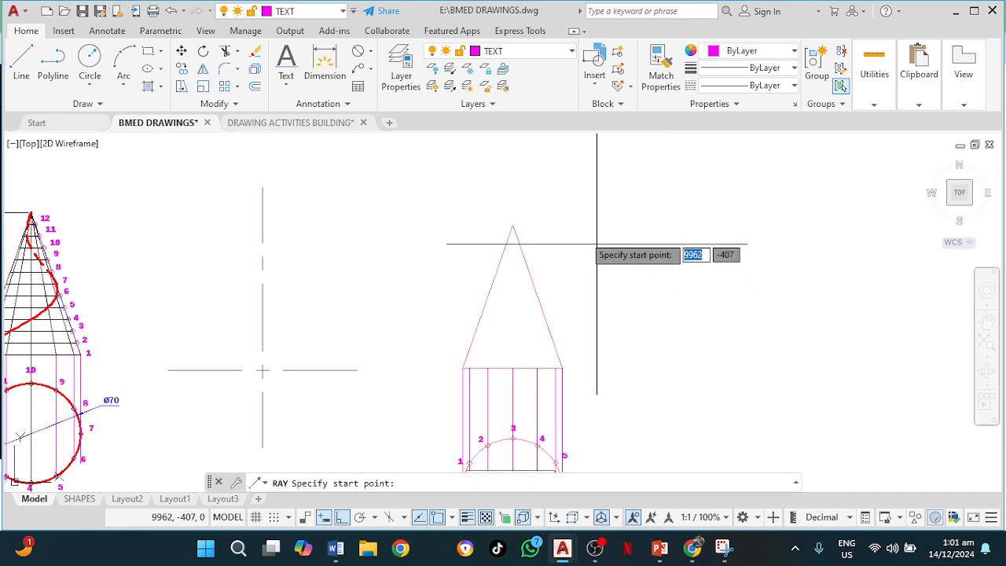
click(513, 225)
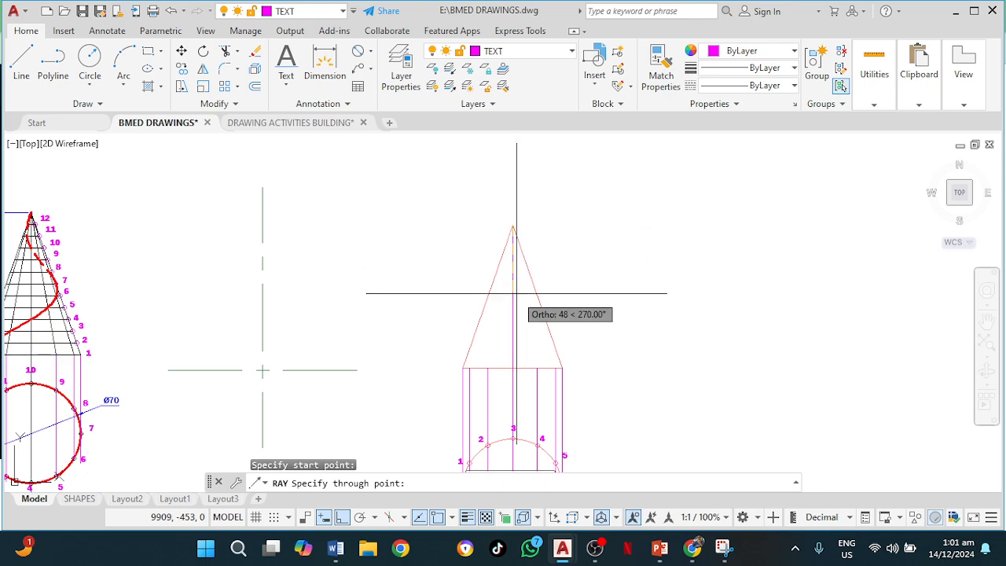
click(464, 368)
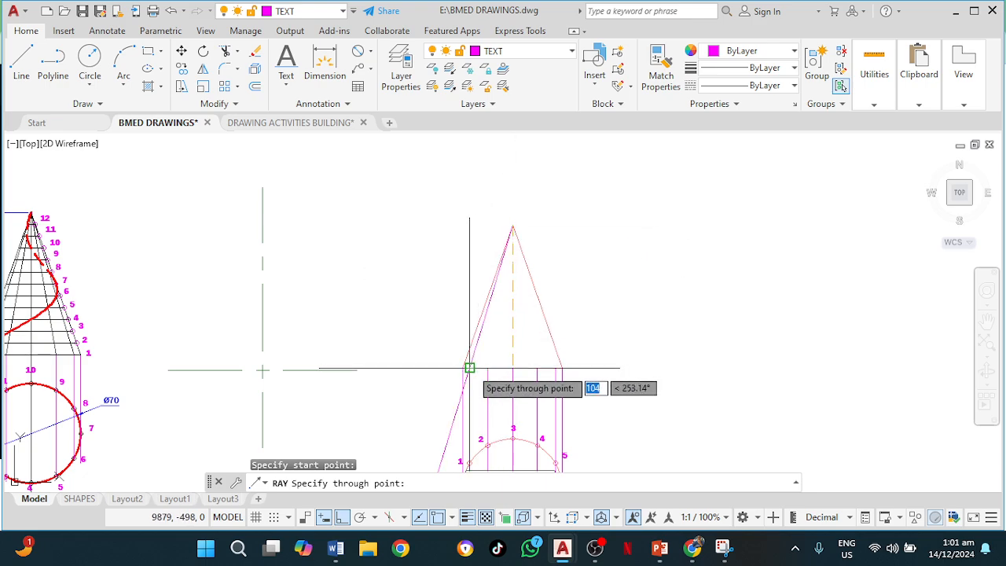
click(487, 368)
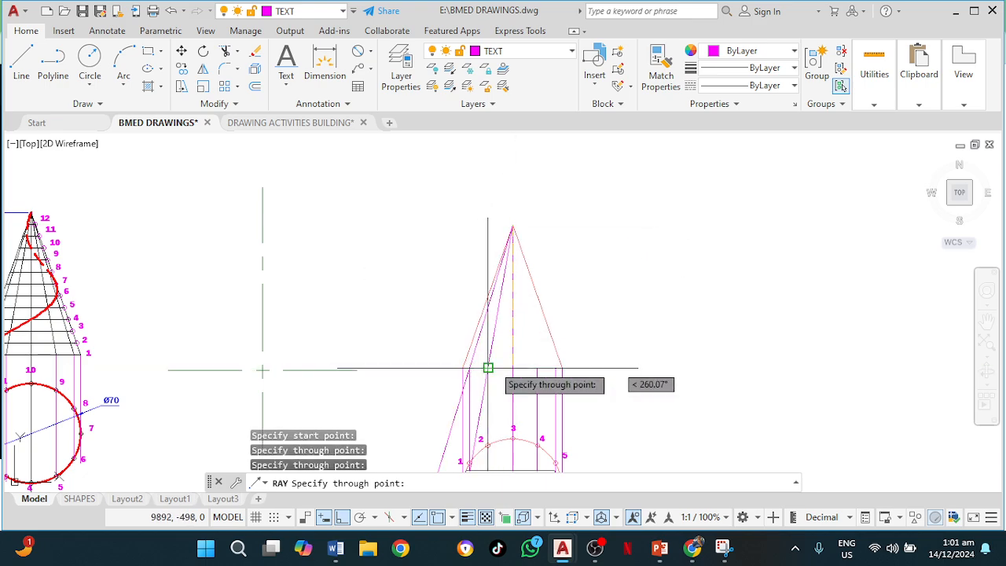
click(537, 368)
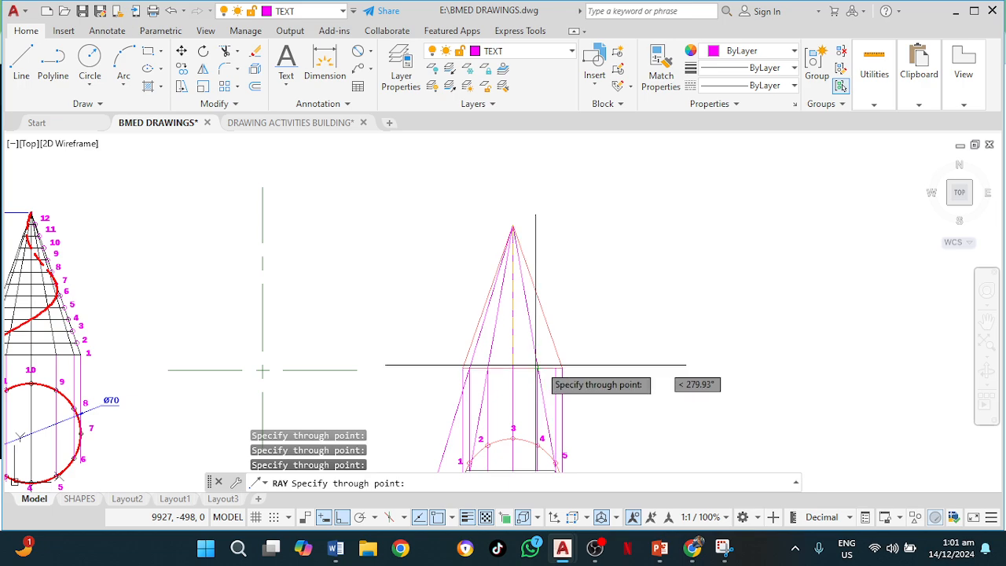
click(556, 368)
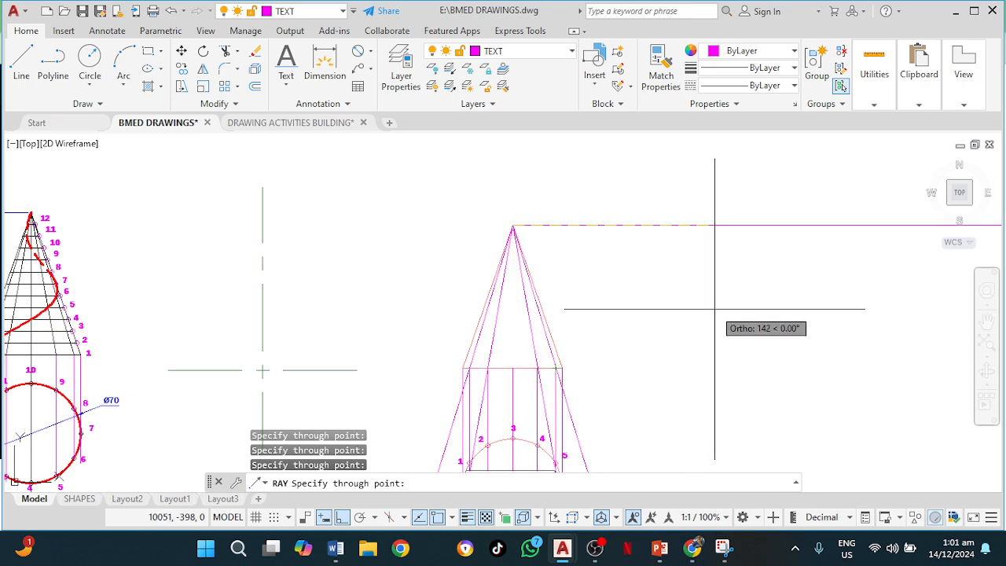
key(Escape)
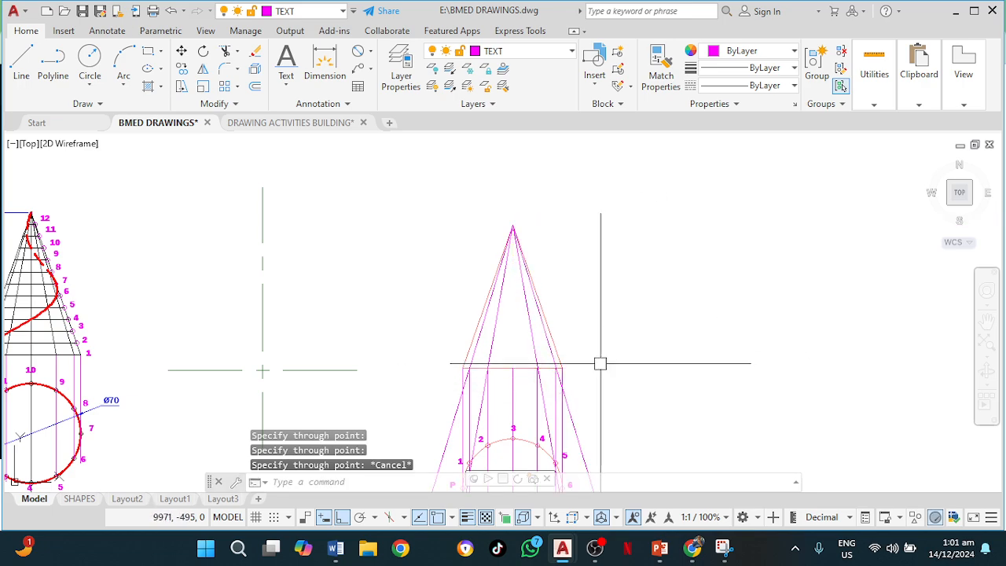
Trim the four apex rays below the triangle's base, using the base line as the cutting edge
mouse_move(621, 373)
middle_down()
mouse_move(611, 369)
mouse_move(606, 283)
middle_up()
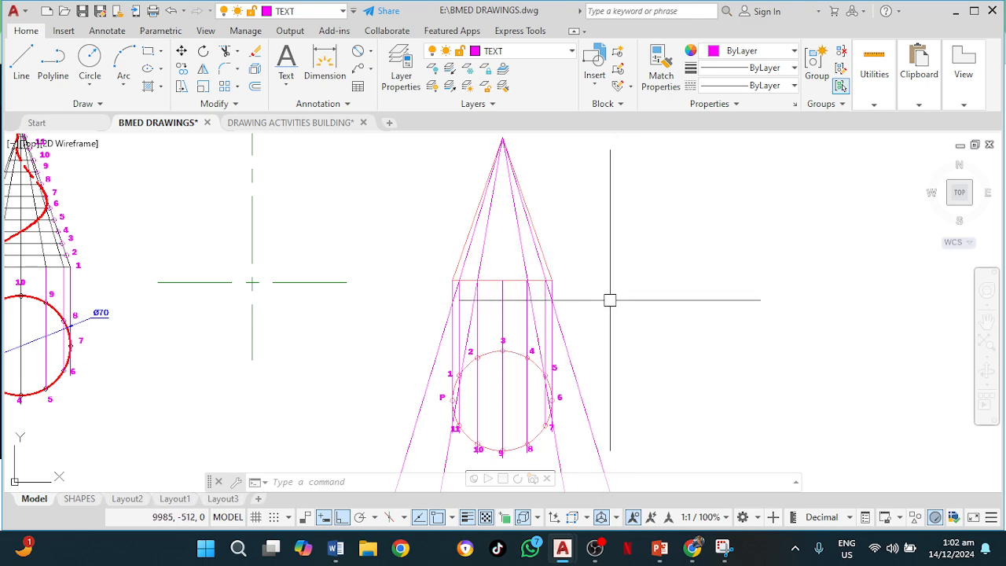
key(Return)
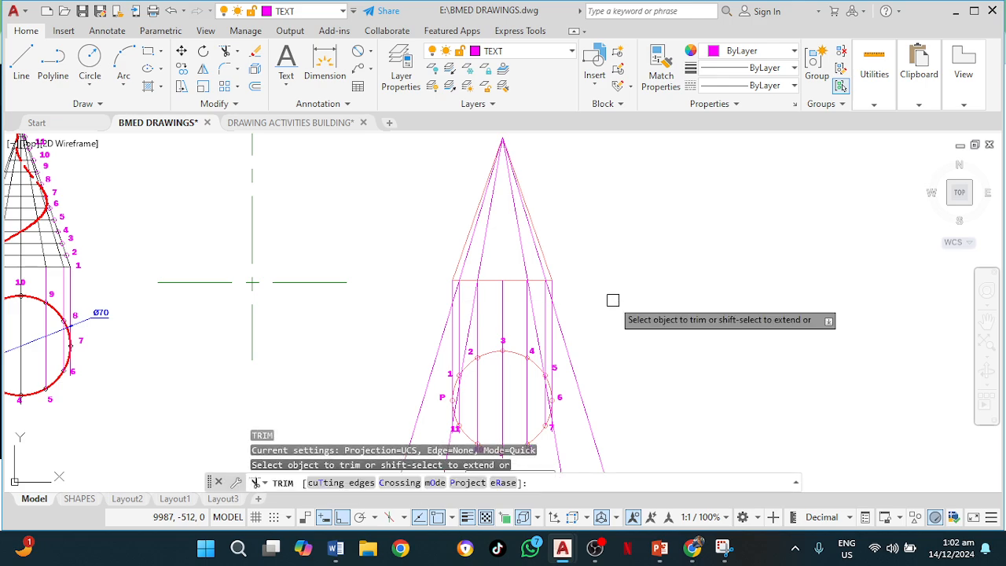
click(333, 484)
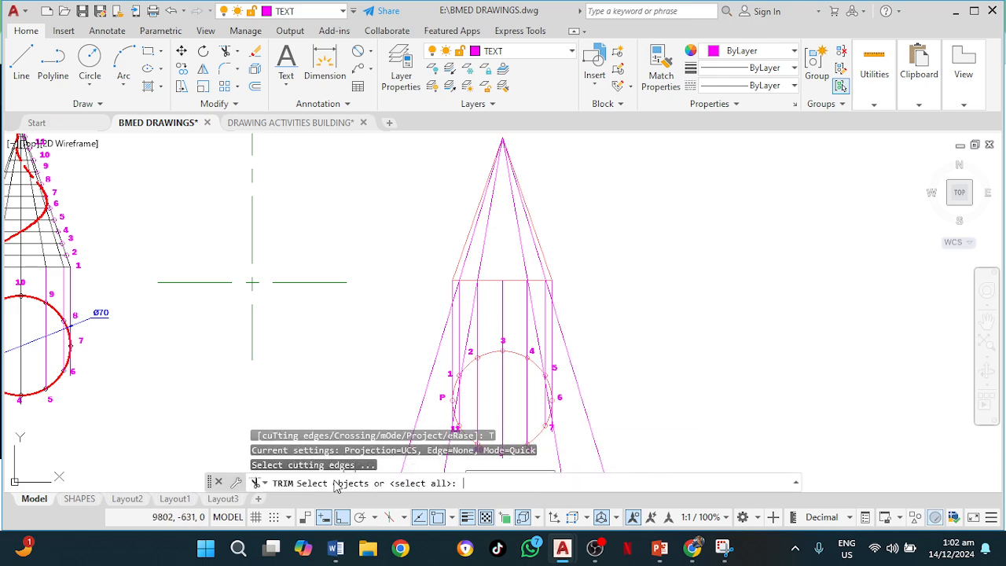
click(487, 280)
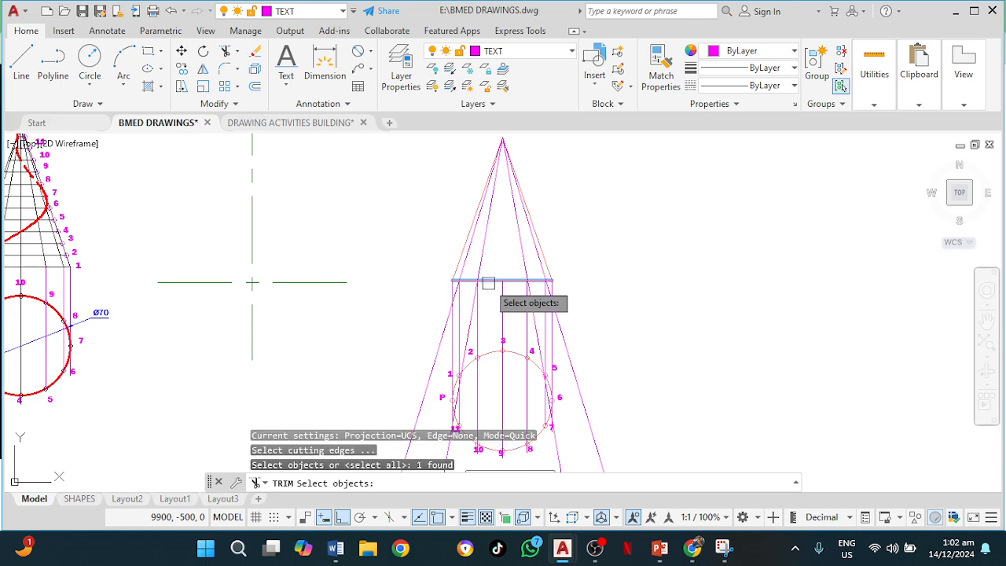
key(Return)
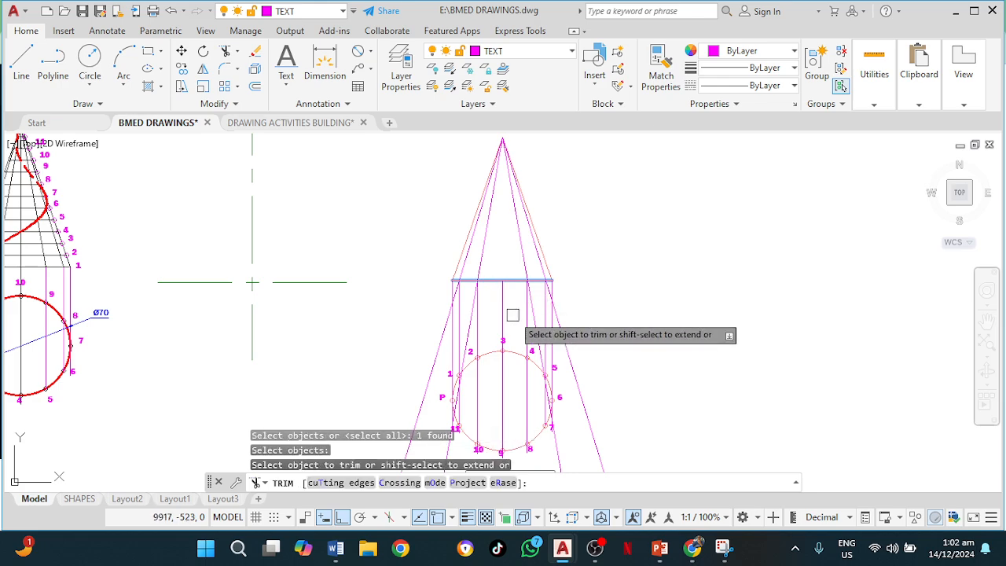
click(592, 432)
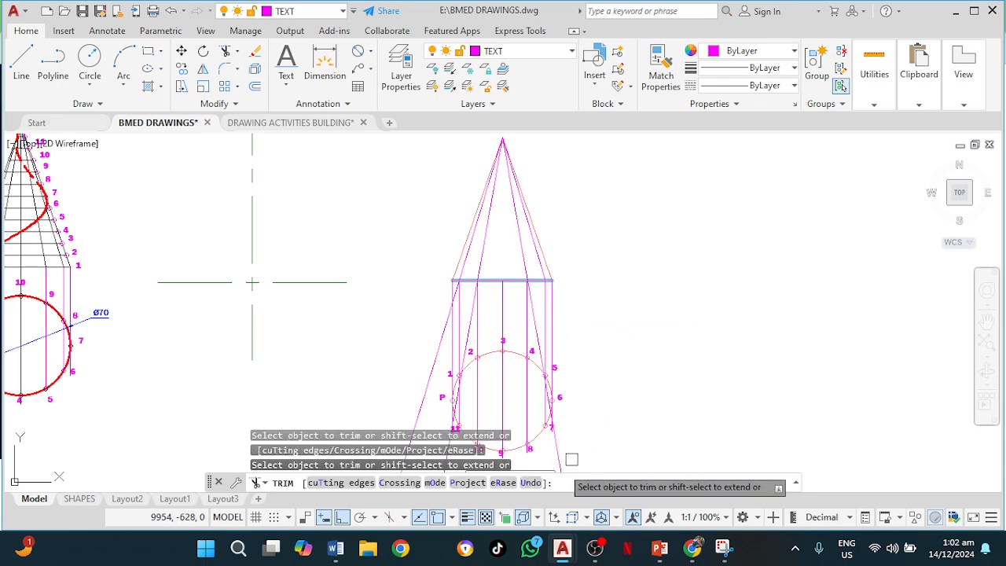
middle_drag(605, 427, 614, 308)
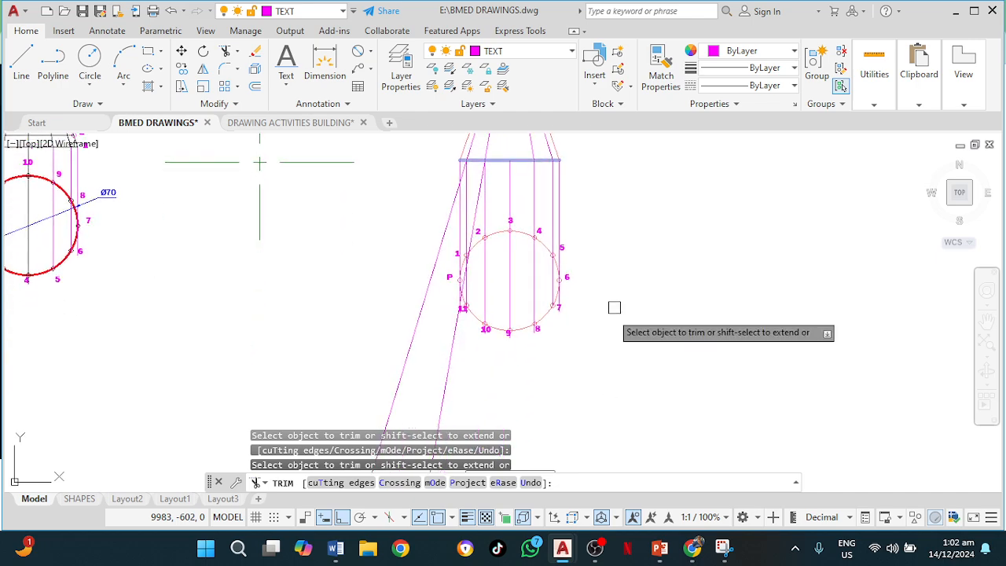
click(420, 348)
scroll(655, 346, down, 2)
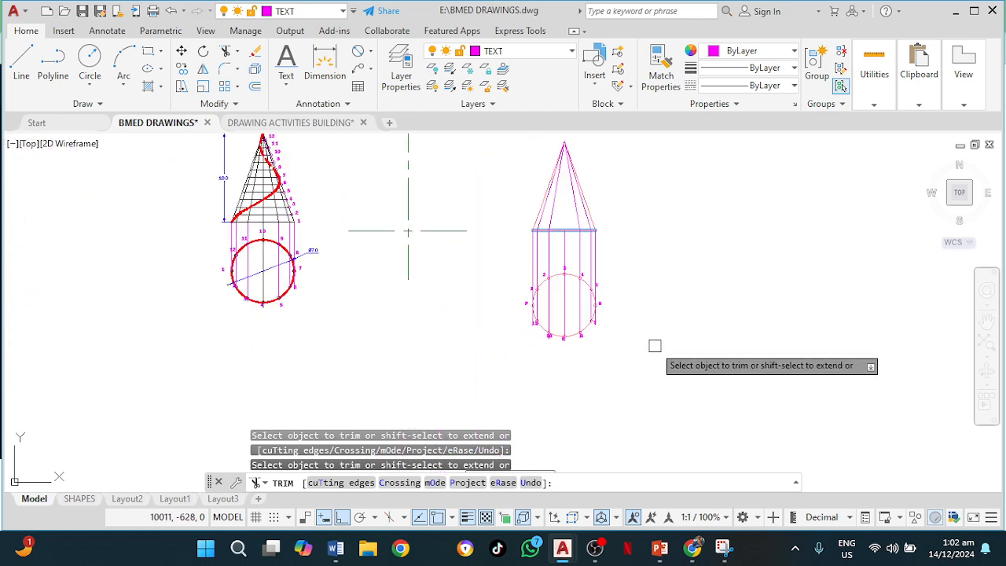
key(Escape)
Extend the vertical projection line of division point 3 from the base up to the cone's apex
middle_drag(650, 346, 555, 420)
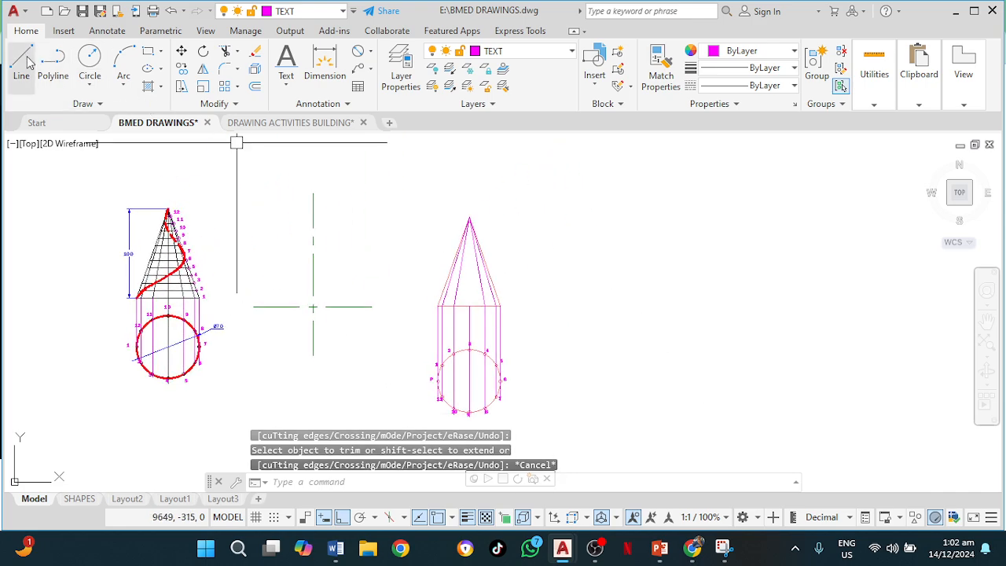
scroll(475, 293, up, 4)
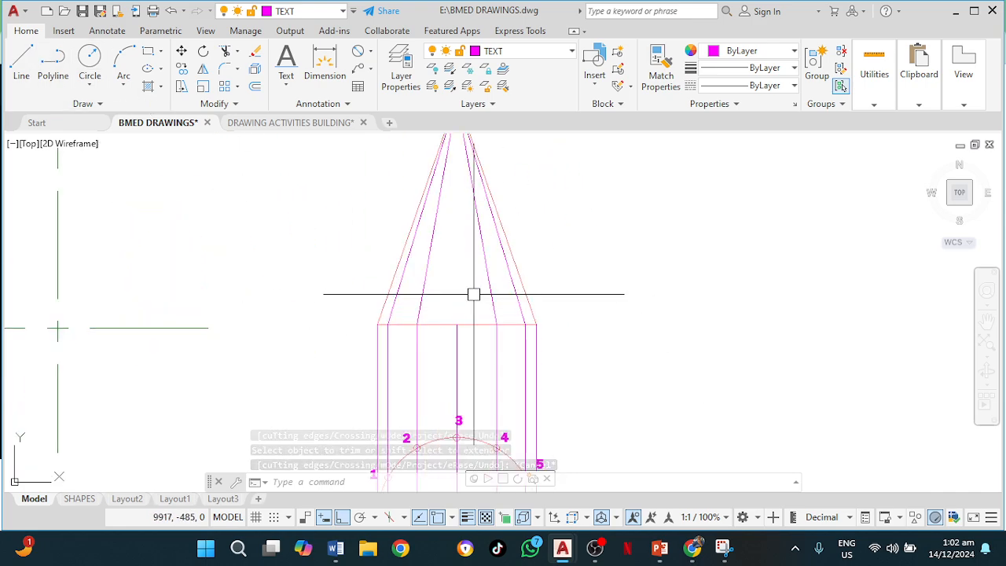
text(Ex)
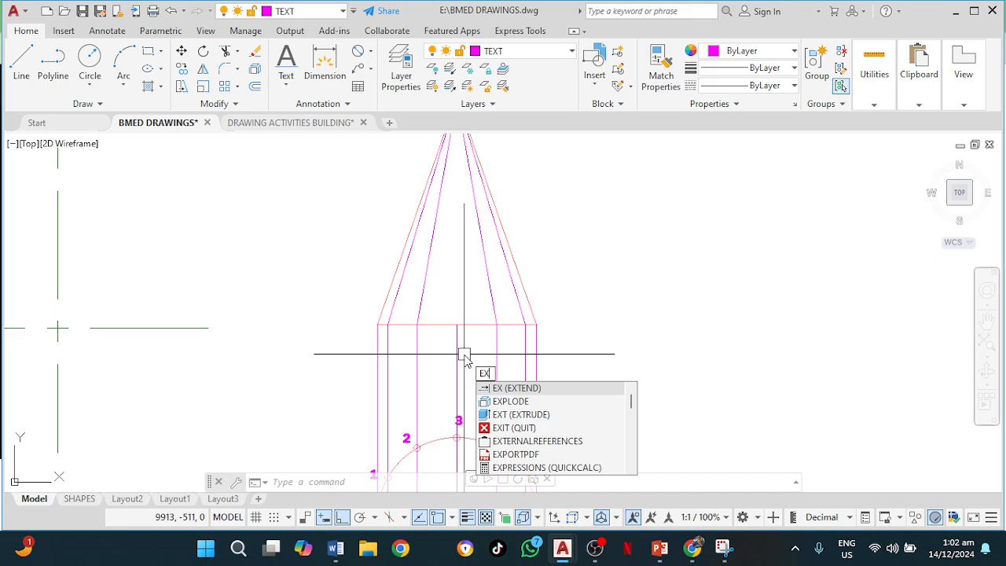
key(Return)
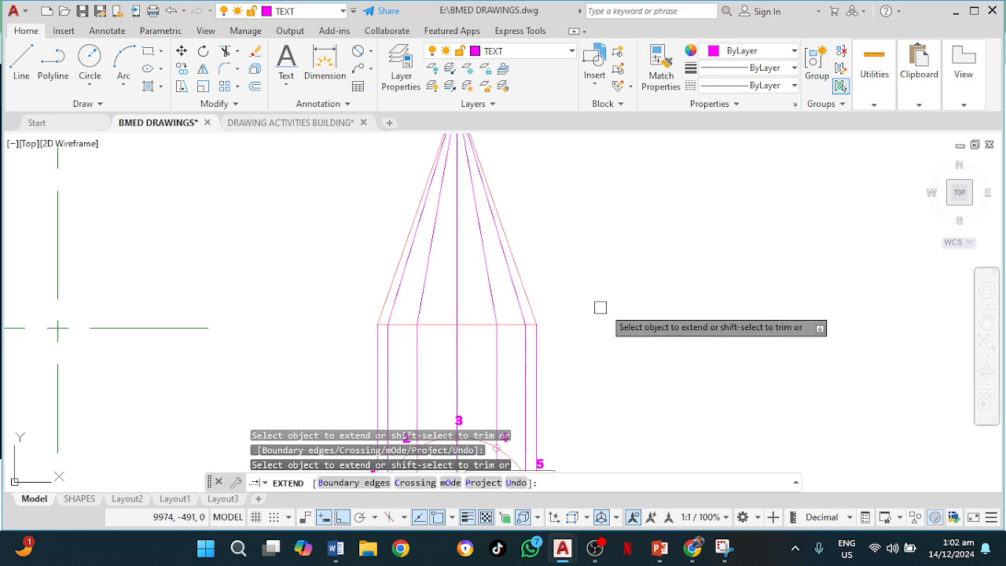
scroll(605, 305, down, 2)
key(Escape)
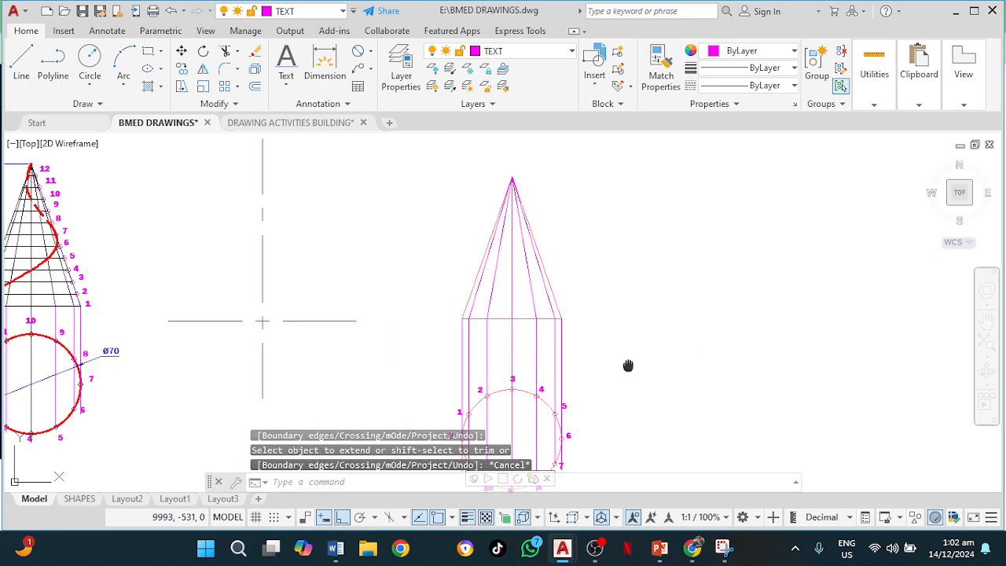
Examine the cone's generators and slant edge together with the labelled divisions of the plan circle
scroll(628, 365, down, 1)
middle_drag(628, 366, 532, 290)
scroll(483, 315, up, 3)
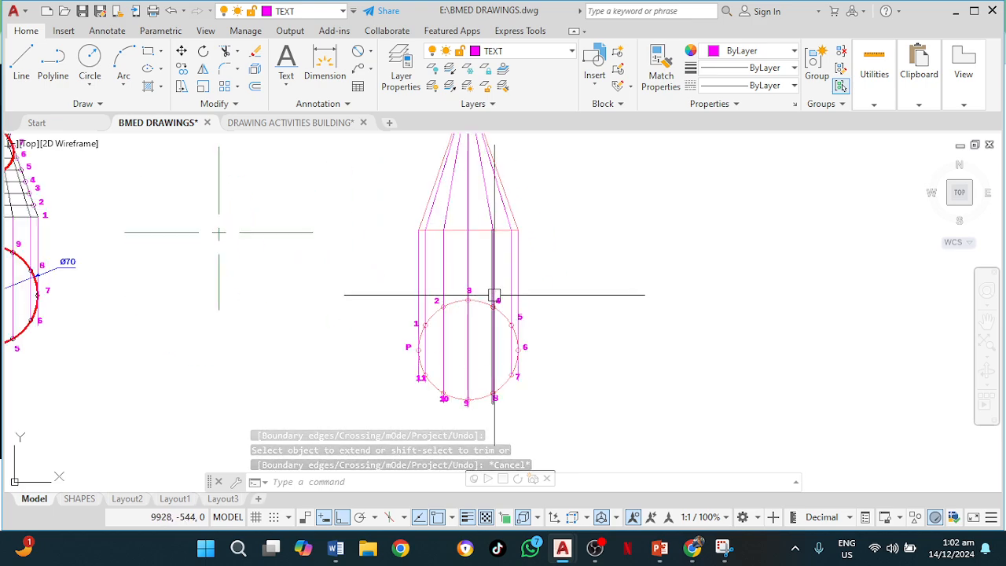
scroll(494, 295, up, 4)
scroll(539, 322, down, 6)
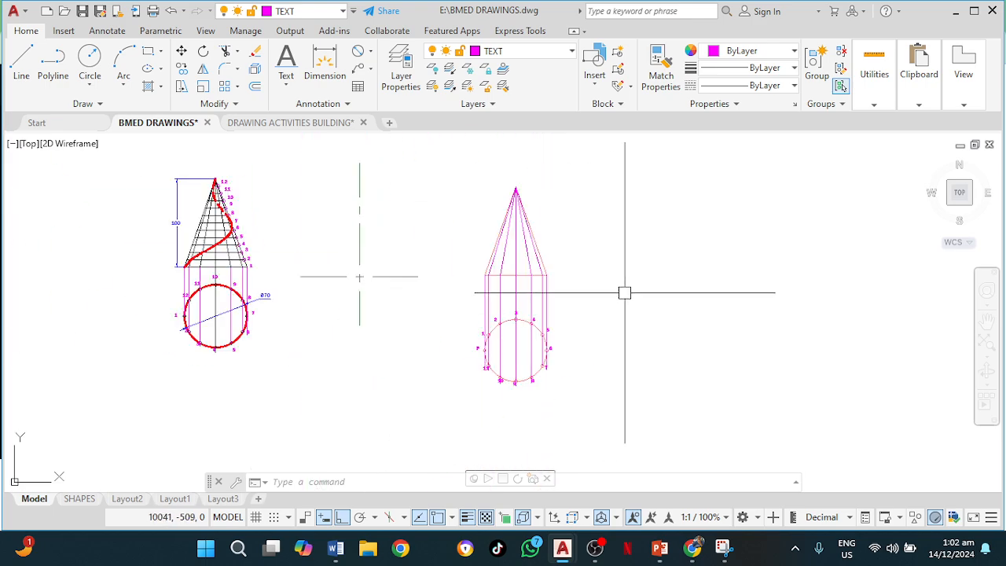
middle_drag(624, 293, 604, 314)
scroll(483, 319, up, 4)
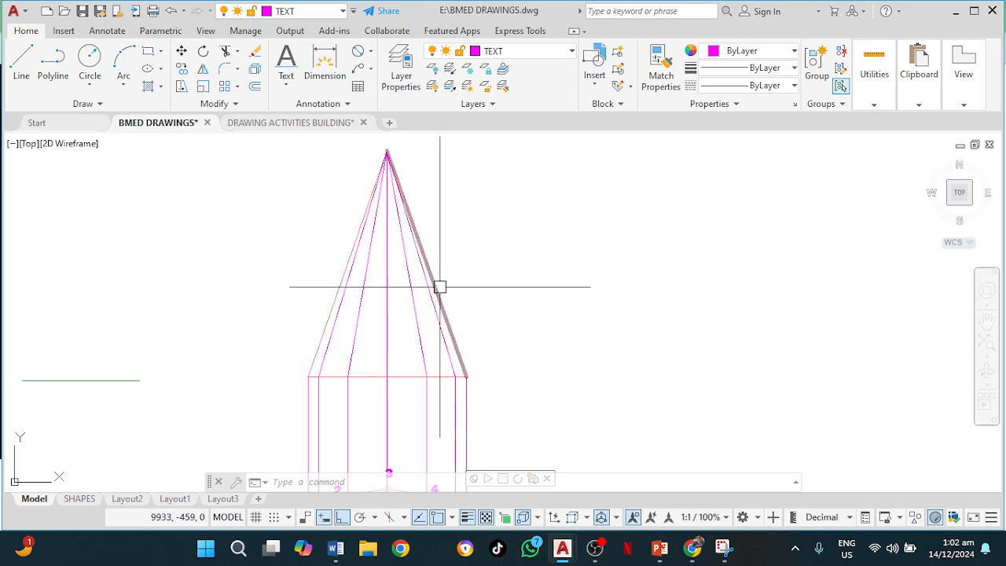
scroll(504, 388, down, 3)
middle_drag(540, 432, 517, 298)
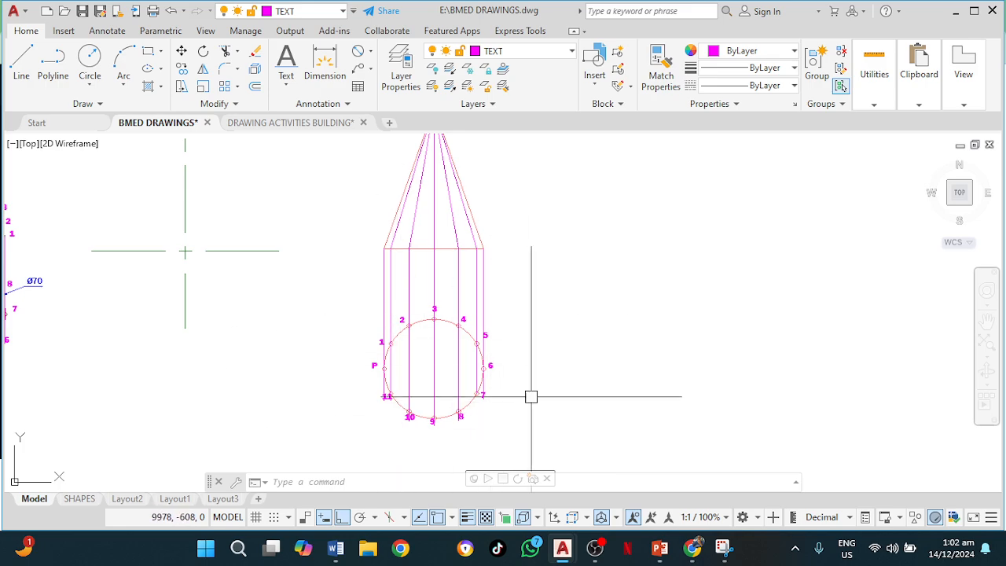
mouse_move(579, 330)
middle_down()
mouse_move(515, 404)
mouse_move(504, 400)
middle_up()
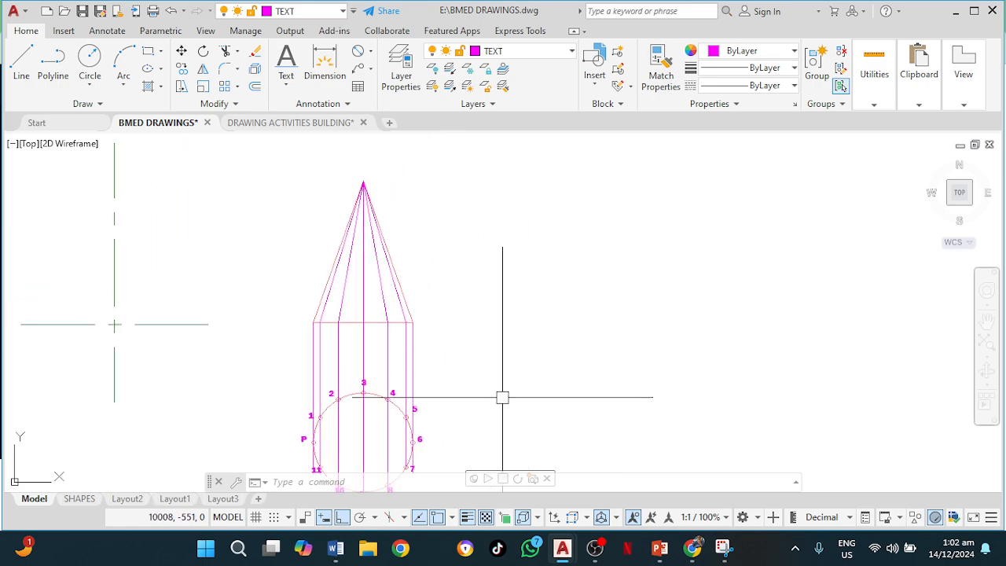
Divide the right slant edge of the cone's elevation into 12 equal segments
text(DIV)
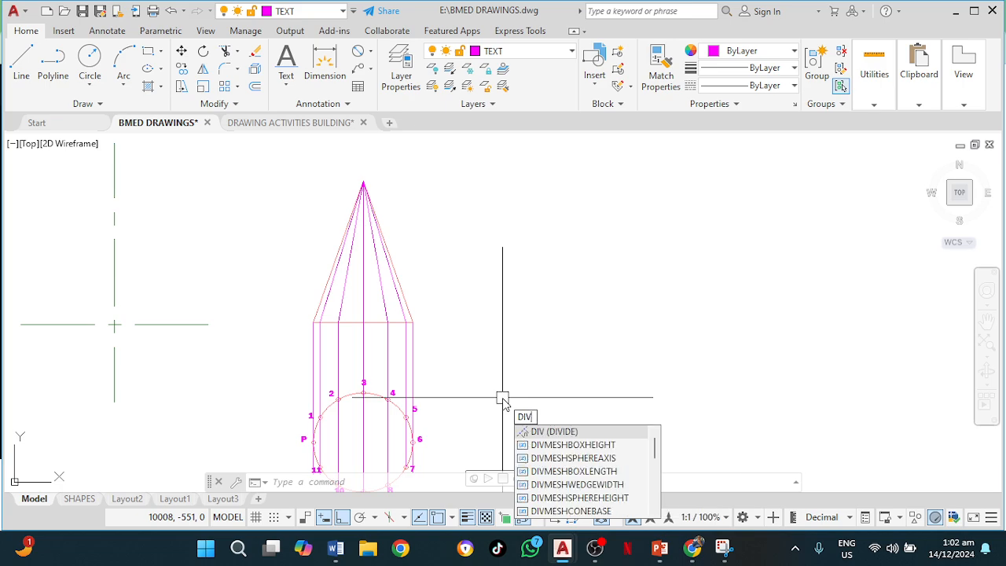
key(Return)
scroll(407, 279, up, 4)
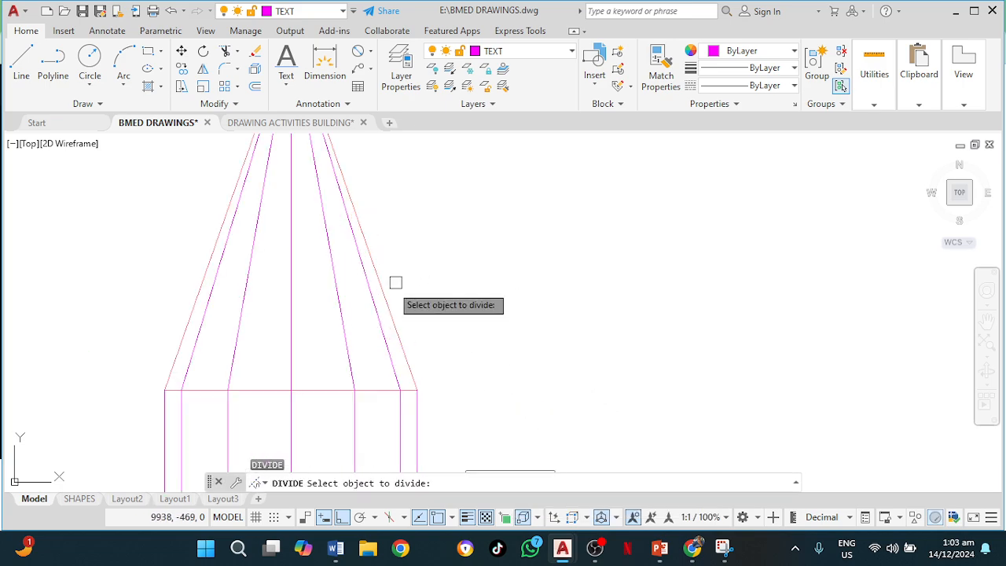
click(383, 290)
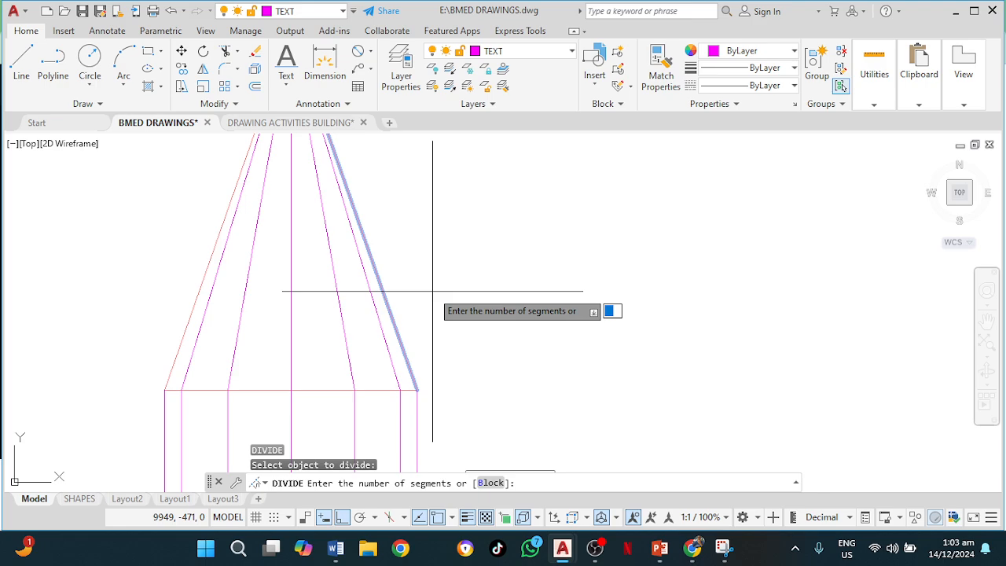
key(Return)
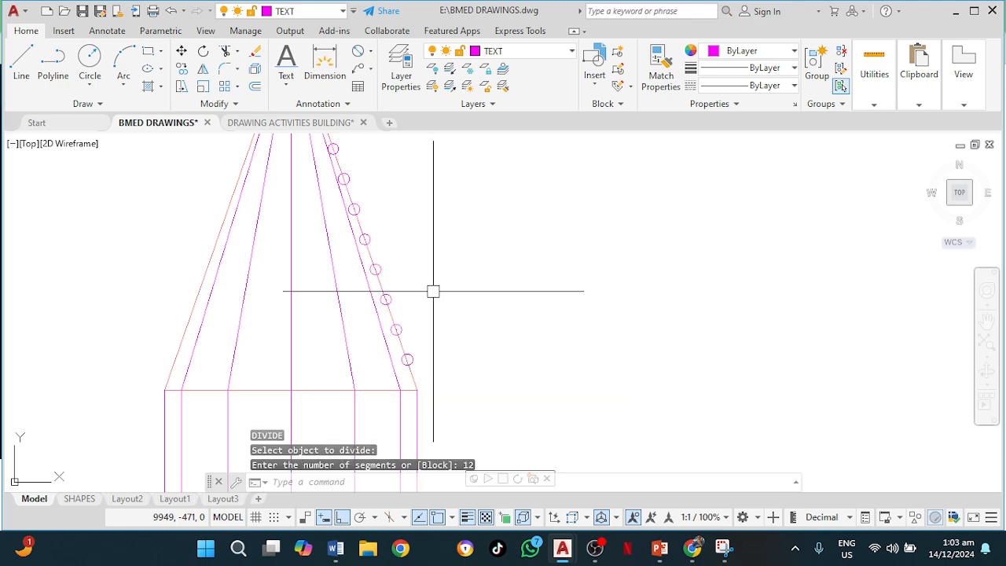
scroll(484, 366, down, 2)
mouse_move(517, 401)
middle_down()
mouse_move(530, 341)
mouse_move(546, 328)
mouse_move(545, 279)
middle_up()
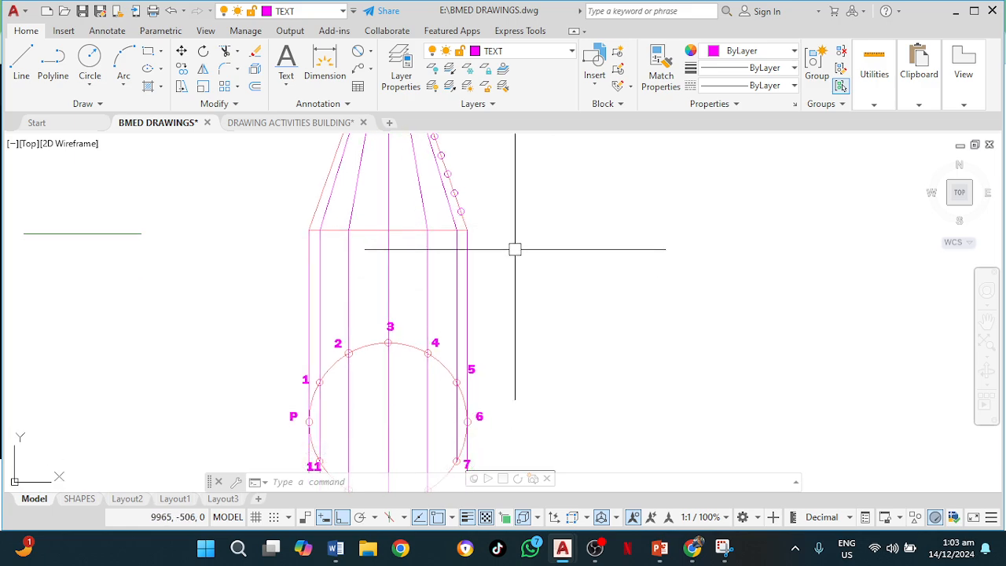
mouse_move(505, 243)
middle_down()
mouse_move(466, 283)
mouse_move(481, 221)
middle_up()
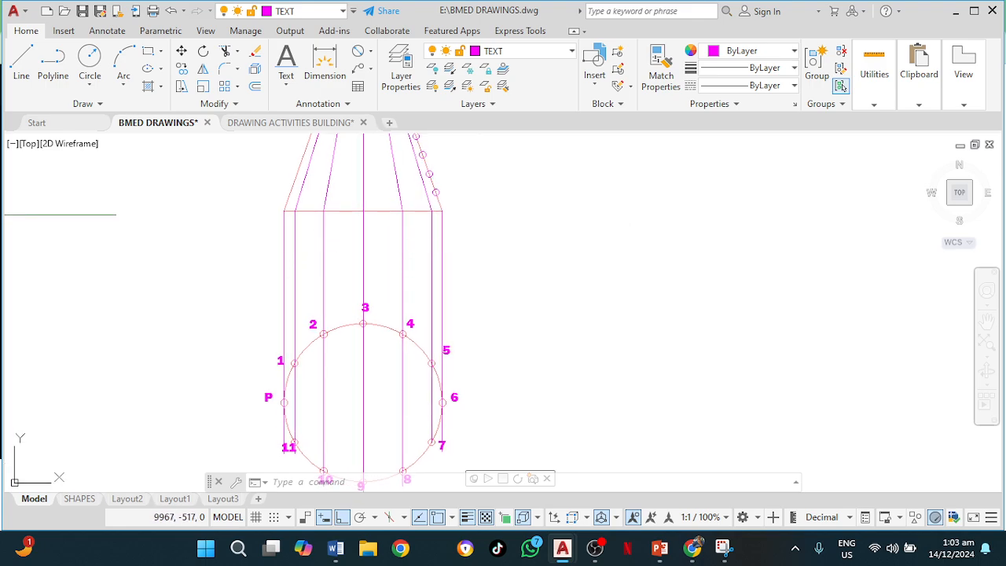
mouse_move(493, 252)
middle_down()
mouse_move(467, 371)
mouse_move(470, 356)
middle_up()
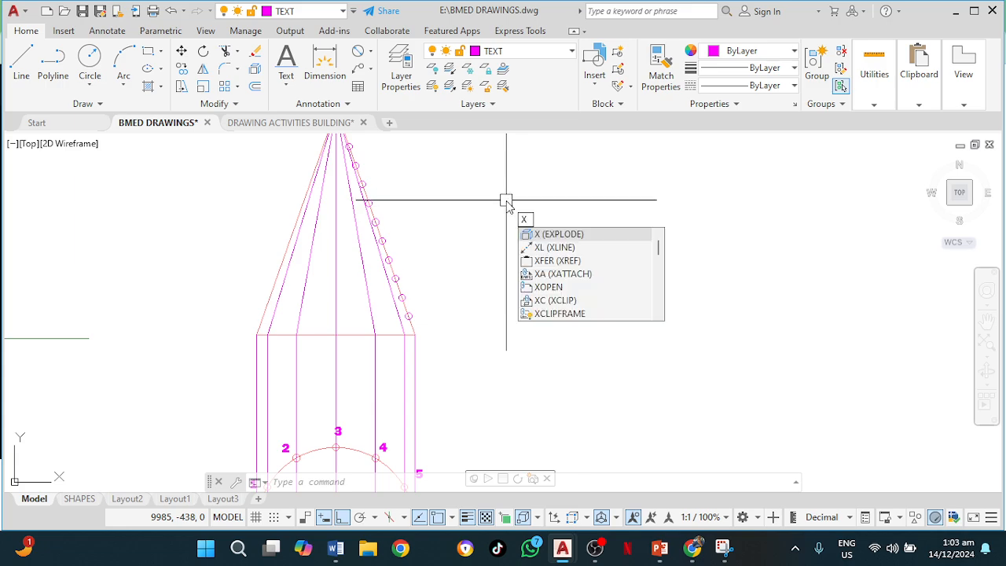
Draw horizontal construction lines (XLINE) through the 11 division points on the cone's right slant edge
key(Return)
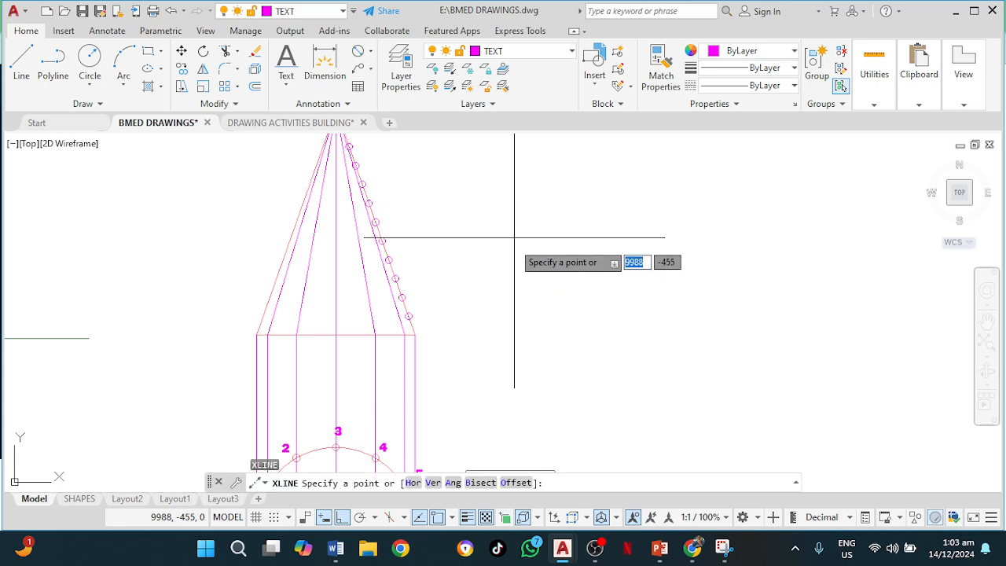
click(413, 483)
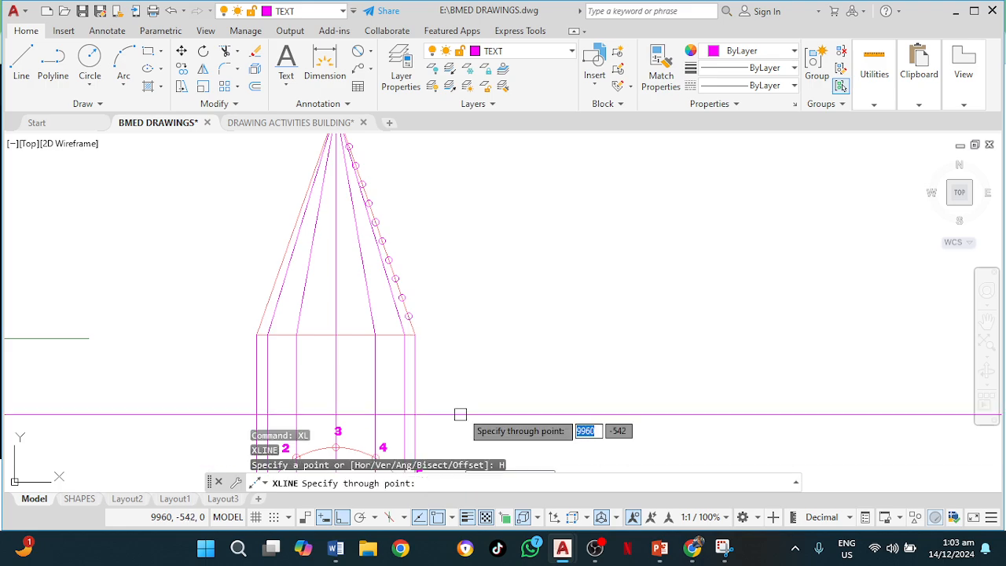
click(409, 317)
click(401, 298)
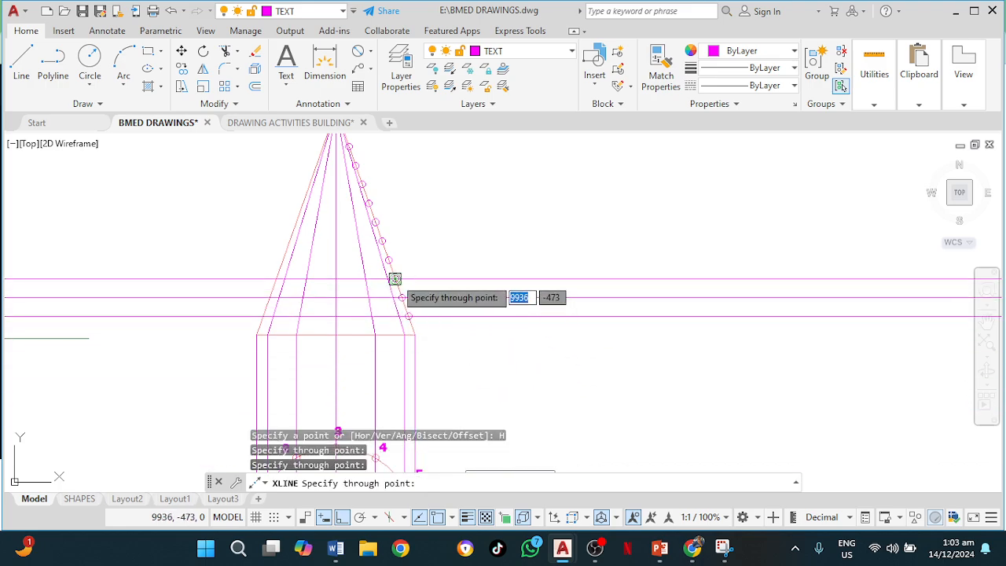
click(394, 279)
click(385, 259)
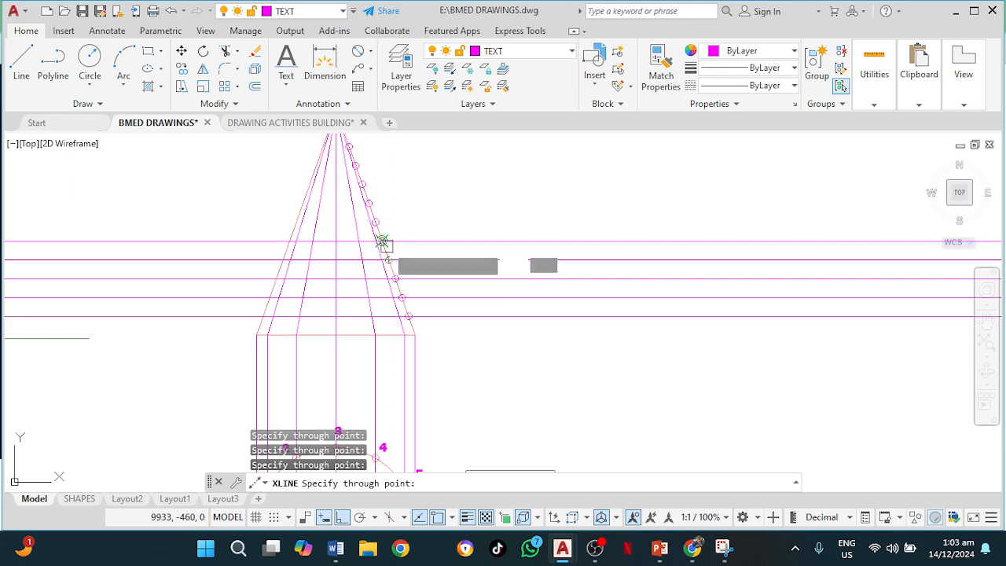
click(381, 240)
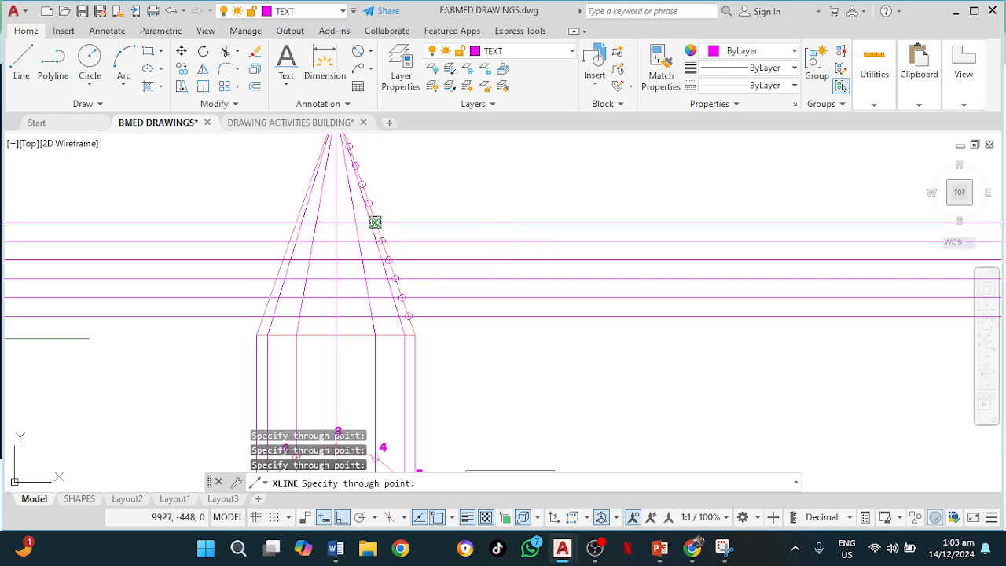
click(375, 223)
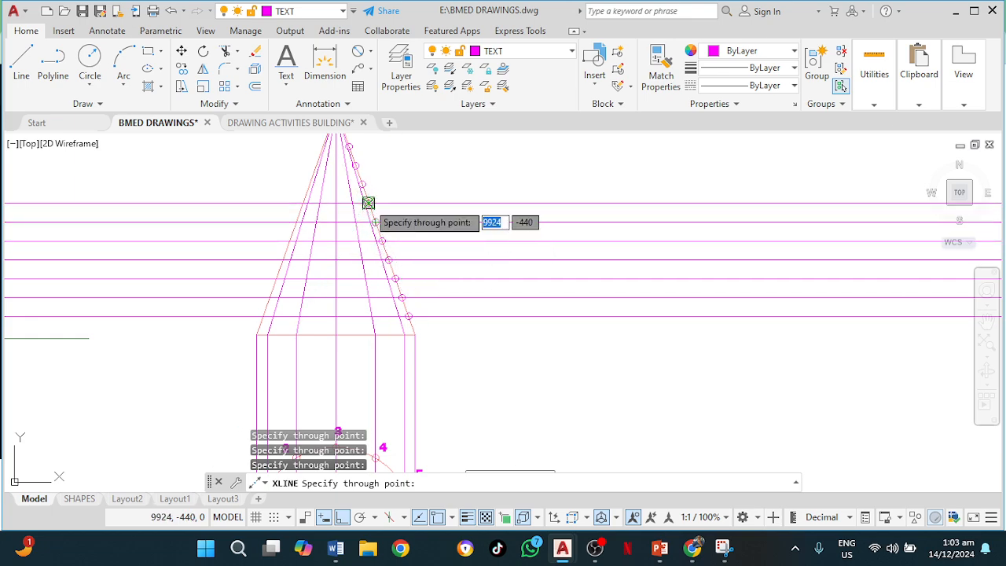
click(368, 203)
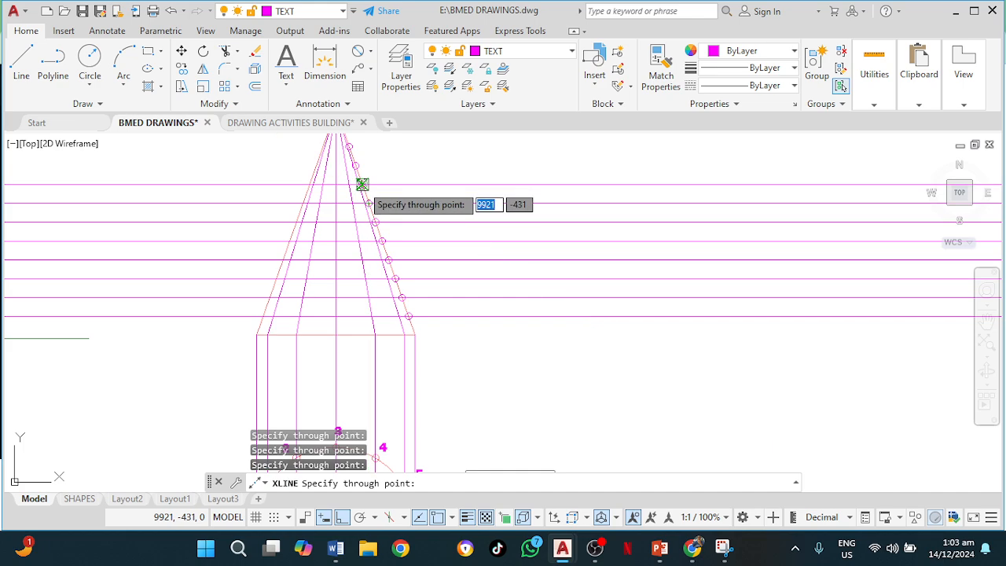
middle_drag(525, 391, 528, 458)
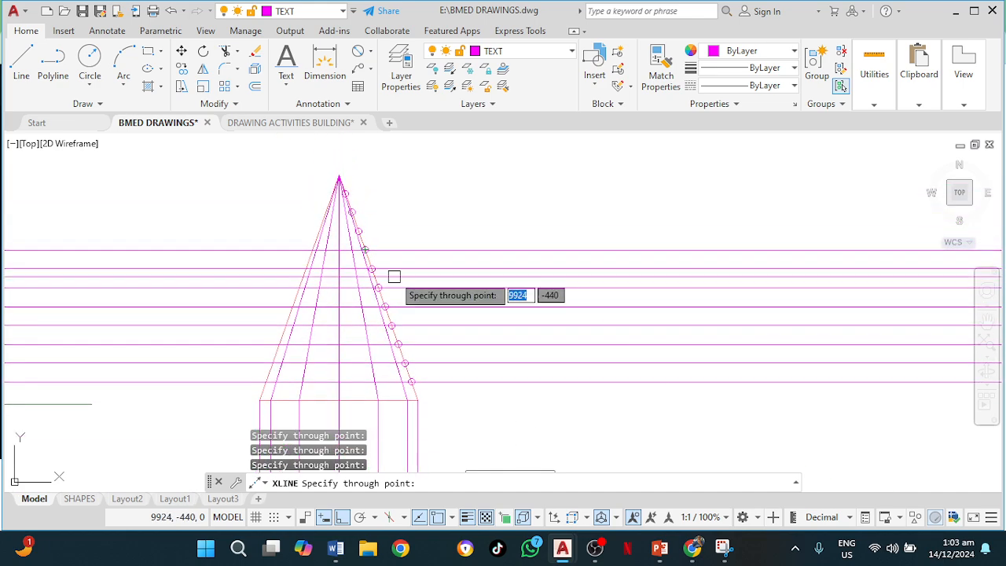
scroll(397, 280, up, 1)
click(337, 203)
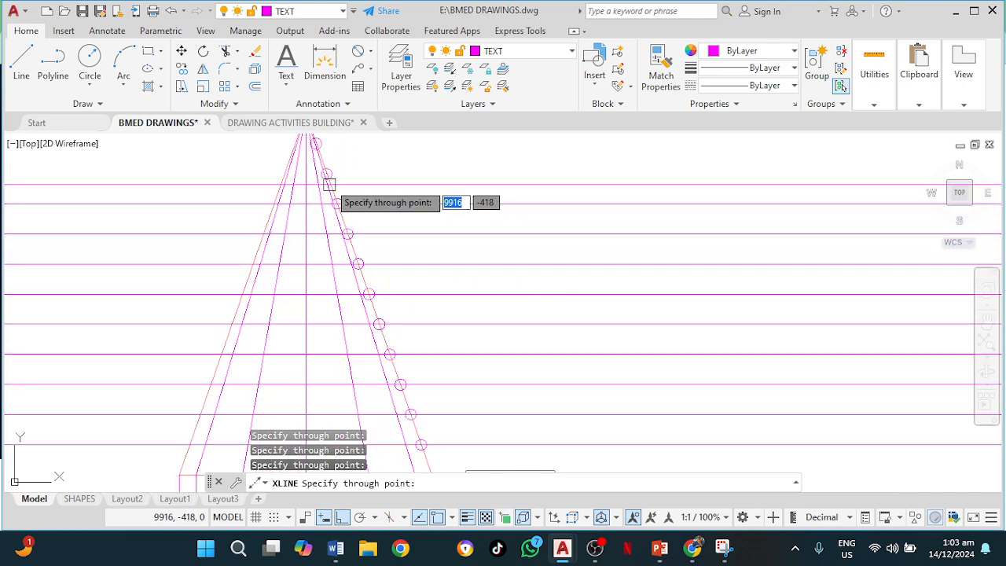
click(326, 173)
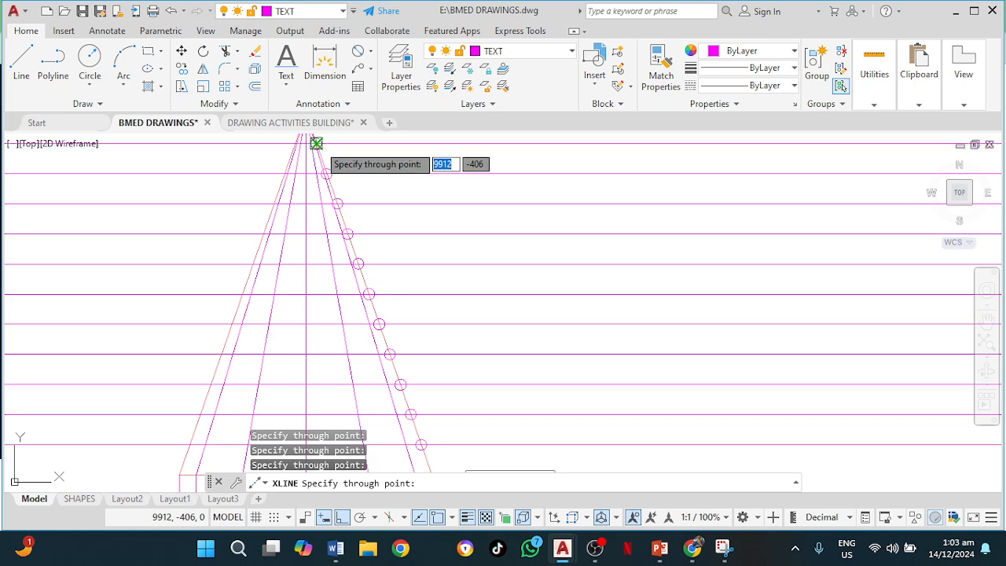
click(316, 143)
scroll(554, 328, down, 1)
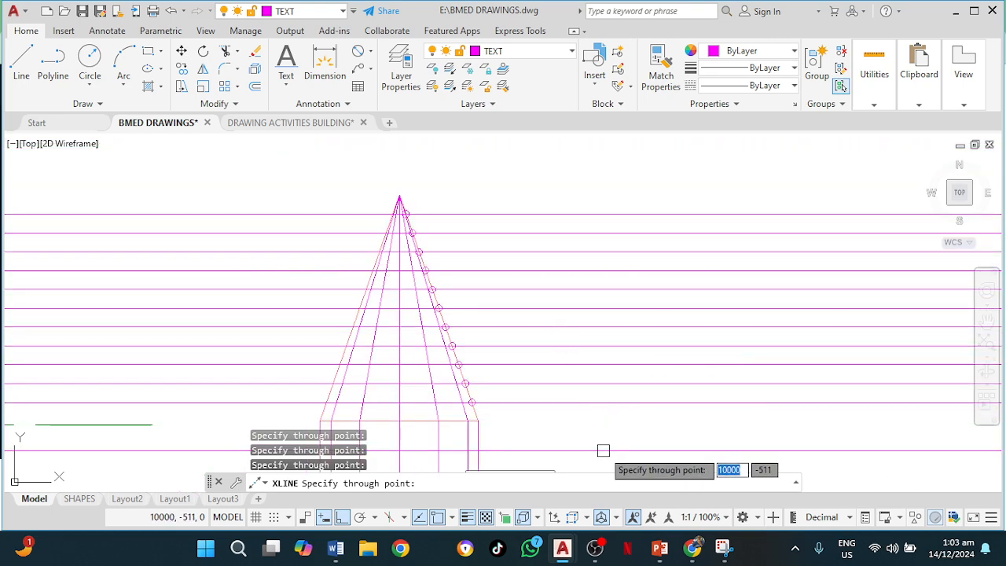
key(Escape)
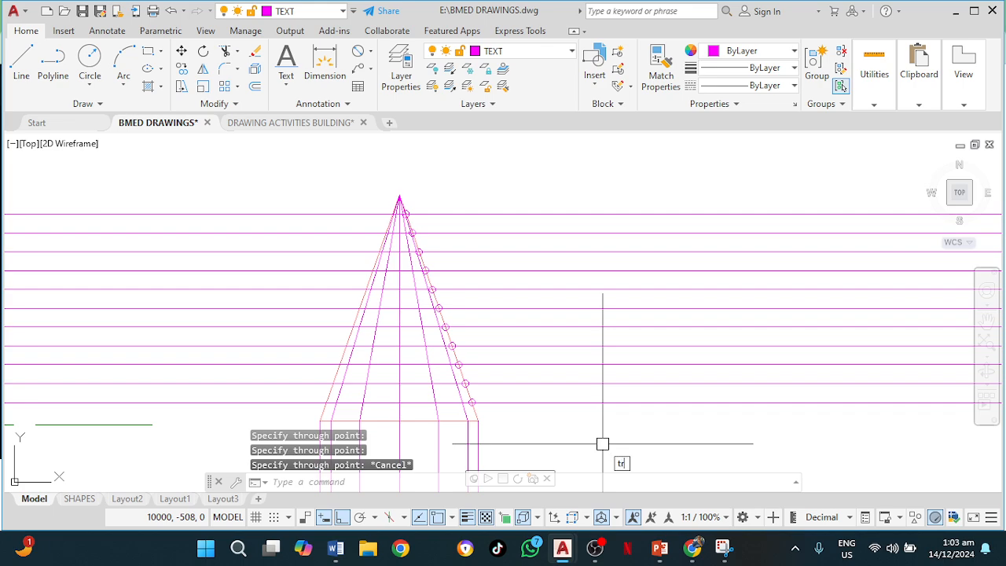
Trim the horizontal construction lines on both sides of the cone so they end at its slant edges
key(Return)
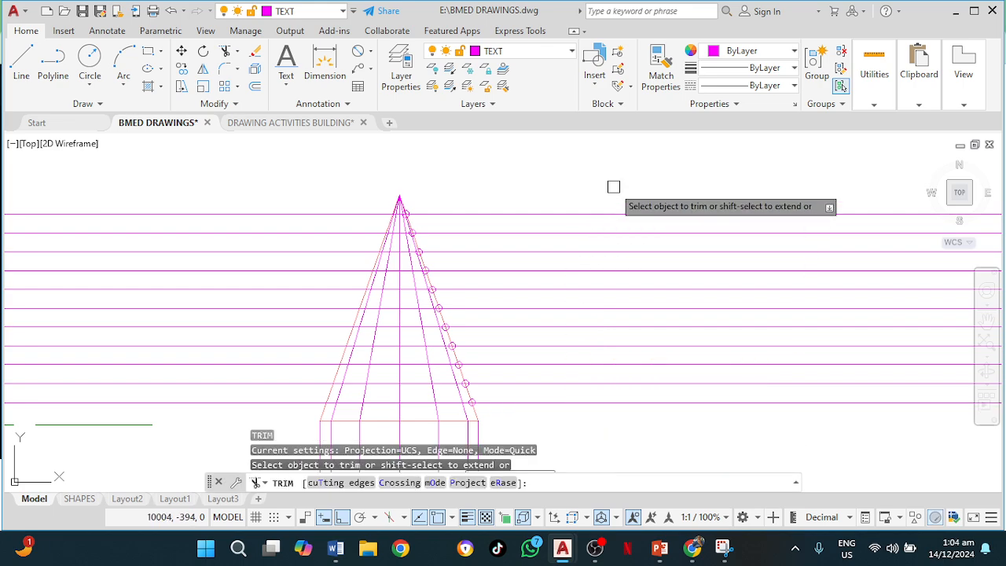
drag(614, 187, 617, 420)
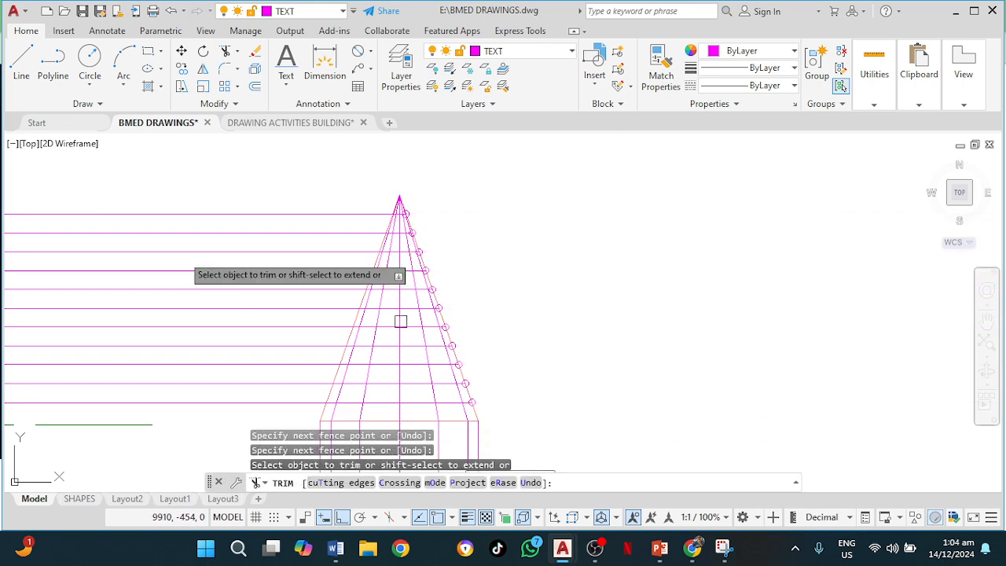
drag(200, 191, 160, 422)
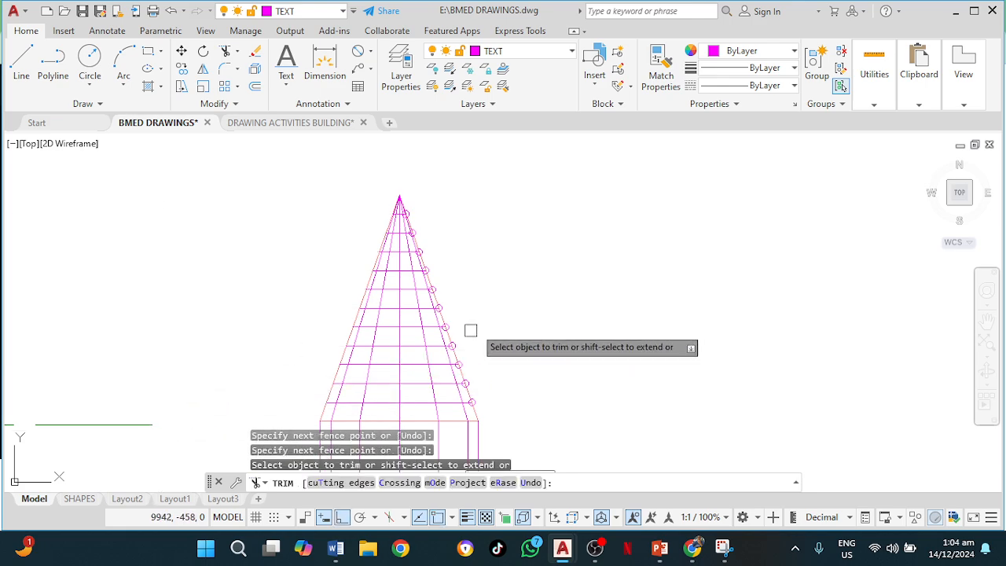
key(Escape)
Move the cone's elevation, with its generators, horizontal lines, division circles and vertical projection lines, to the CONST layer
middle_drag(498, 337, 478, 238)
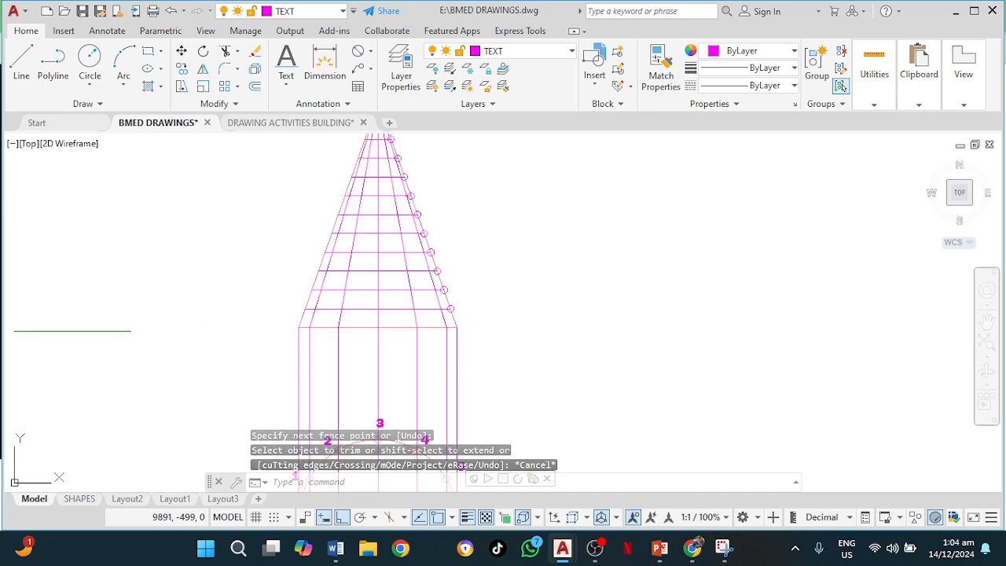
mouse_move(331, 371)
middle_down()
mouse_move(375, 227)
mouse_move(370, 276)
mouse_move(372, 210)
middle_up()
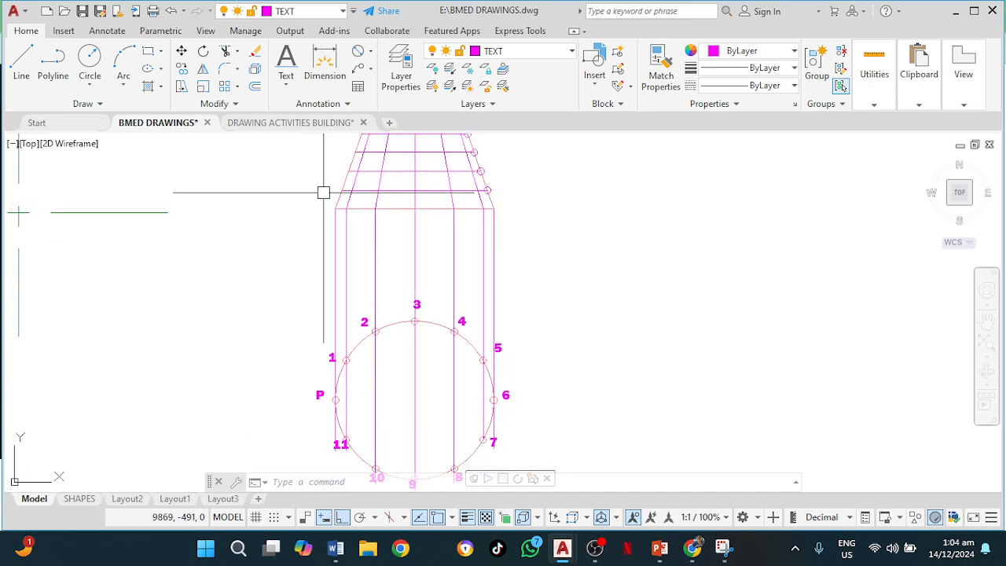
mouse_move(414, 252)
middle_down()
mouse_move(438, 359)
mouse_move(433, 392)
middle_up()
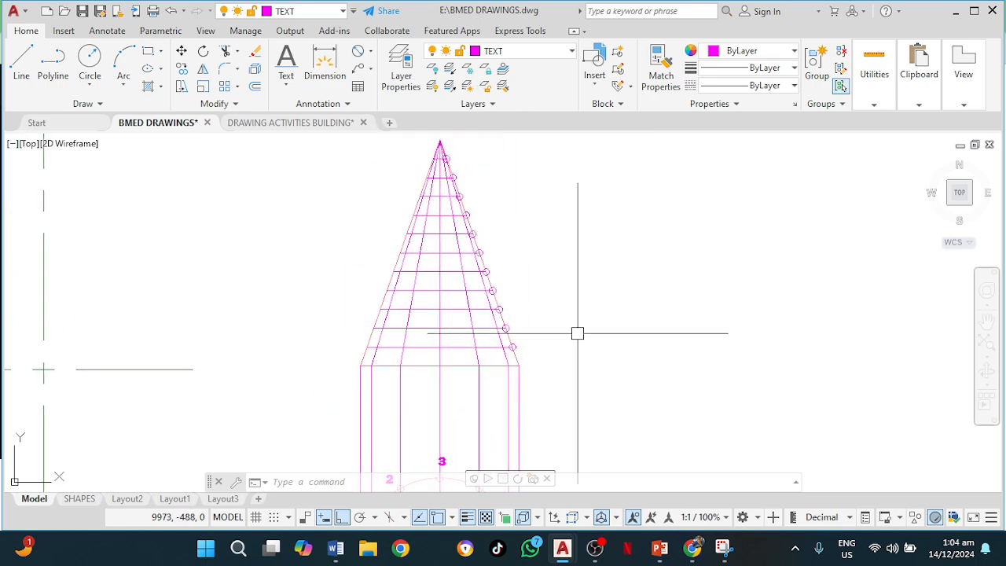
middle_drag(583, 364, 582, 283)
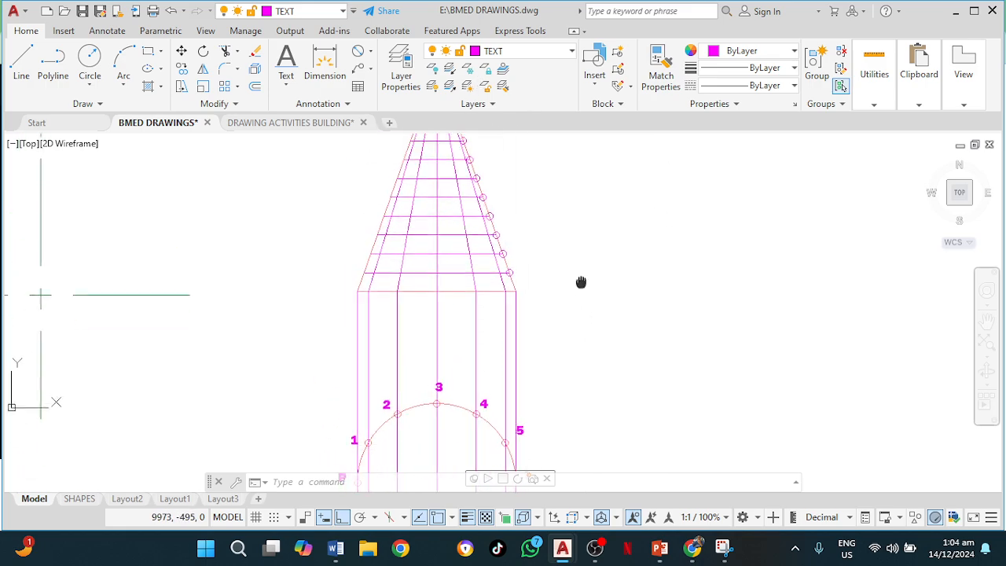
click(553, 342)
mouse_move(553, 341)
mouse_down()
mouse_move(539, 328)
mouse_move(354, 322)
mouse_move(366, 323)
mouse_up()
middle_drag(614, 224, 539, 341)
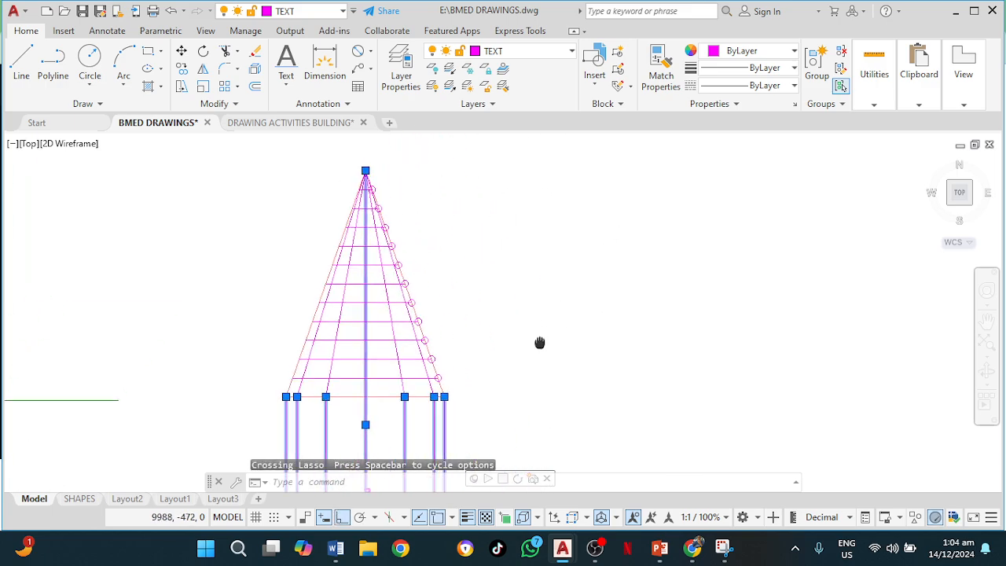
click(464, 155)
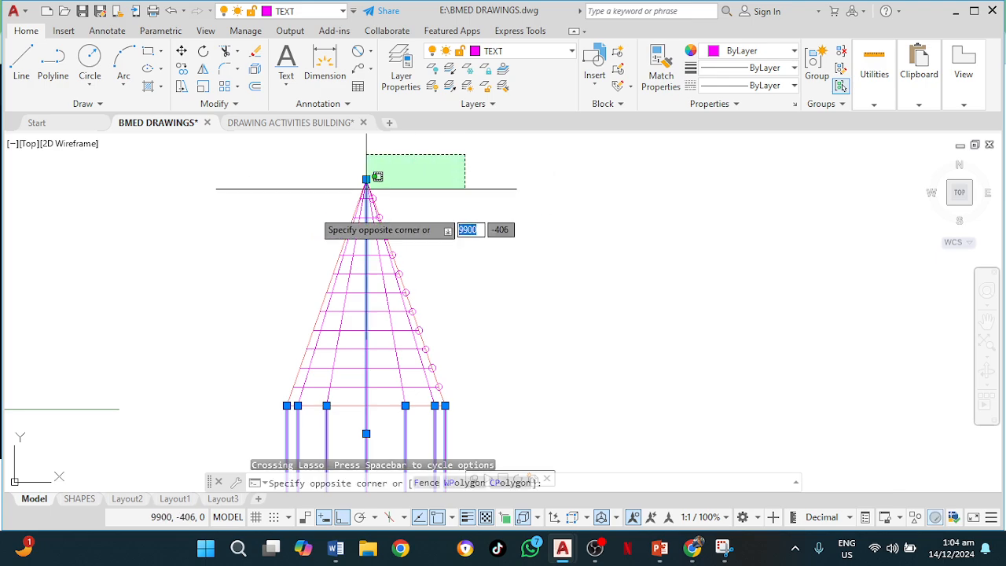
click(244, 418)
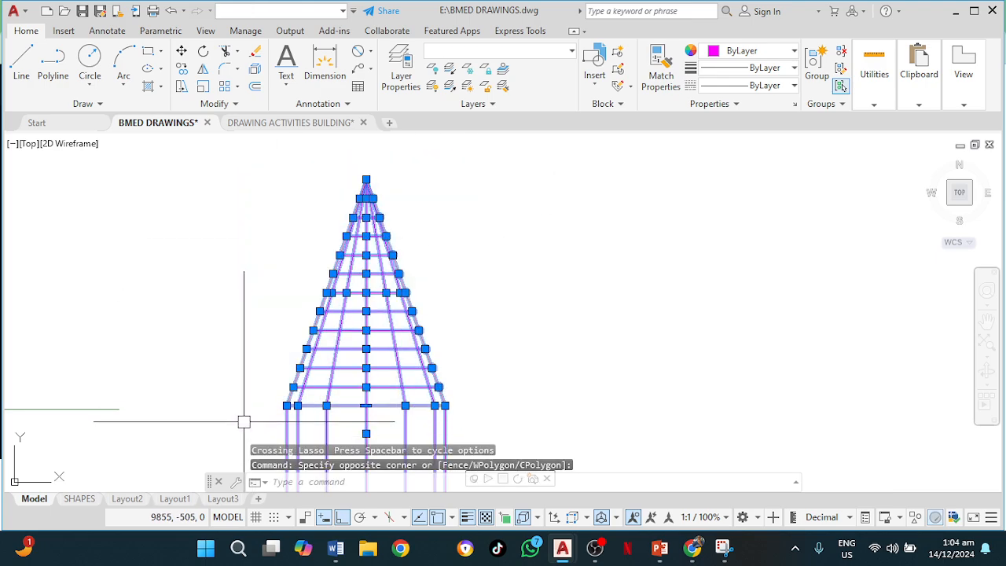
click(540, 50)
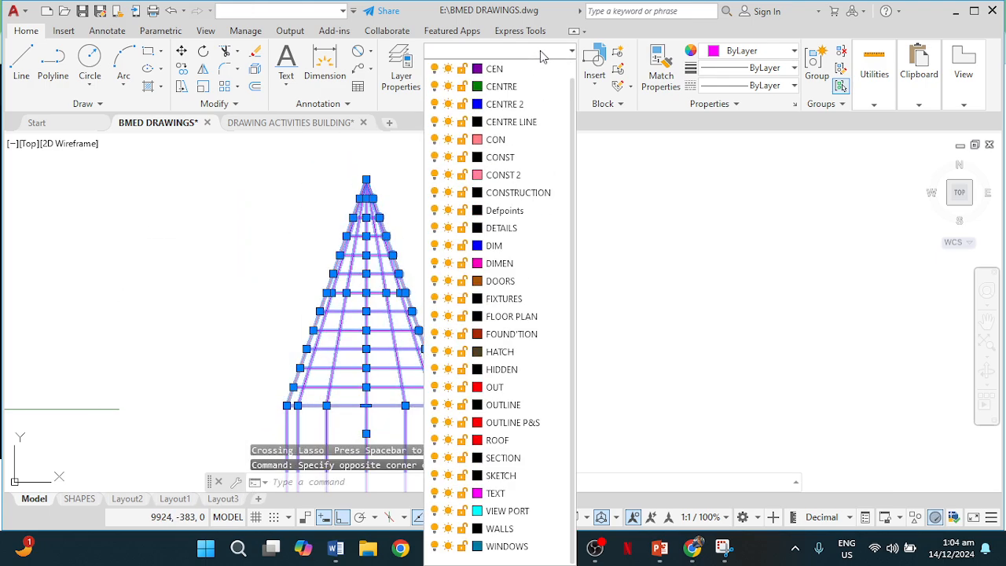
click(503, 157)
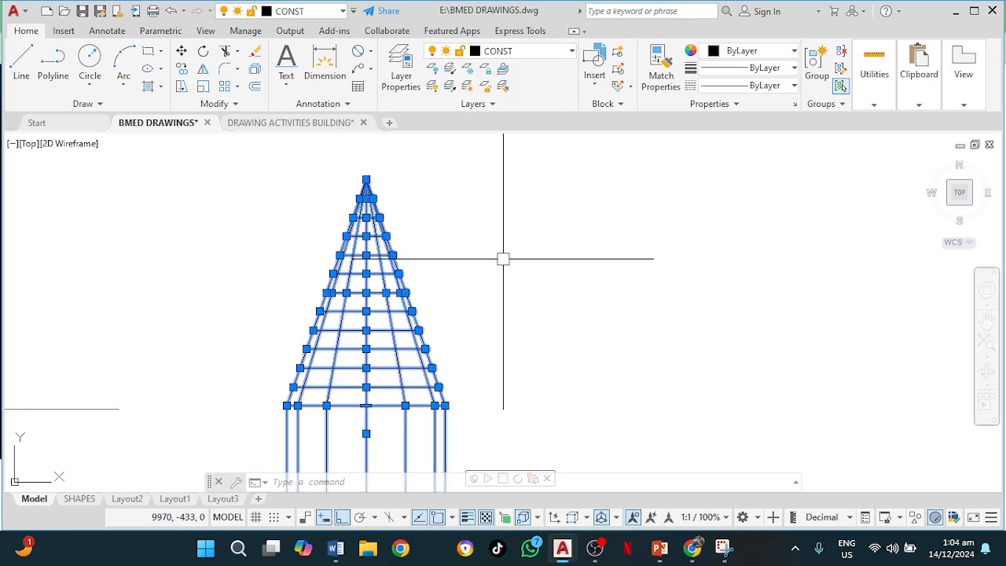
key(Escape)
Label the cone's levels along the left slant edge in single-line text, height 4, rotation 0: P at the base, 1 to 12 up to the apex
scroll(495, 265, down, 2)
mouse_move(485, 313)
middle_down()
mouse_move(462, 191)
mouse_move(490, 262)
middle_up()
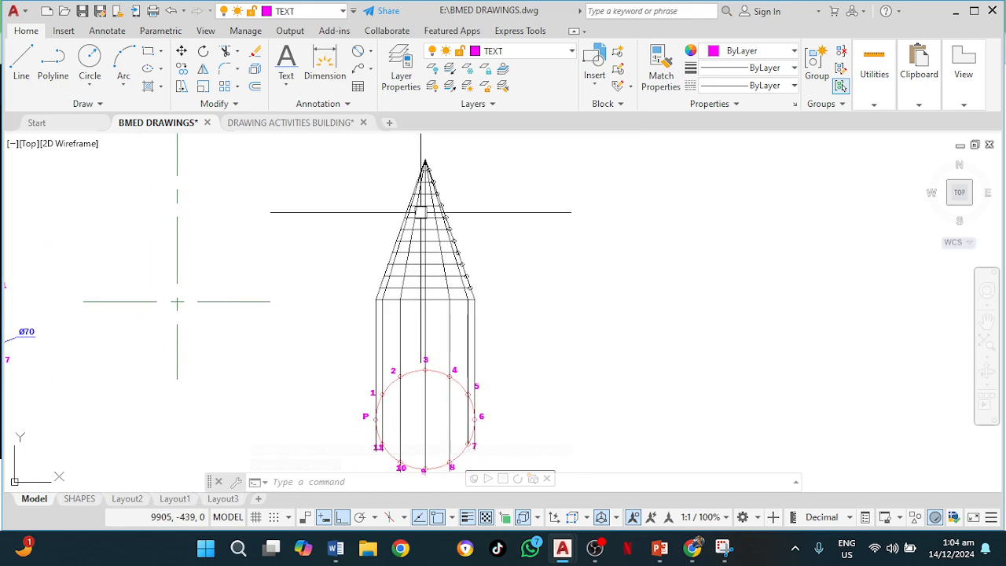
scroll(393, 236, up, 2)
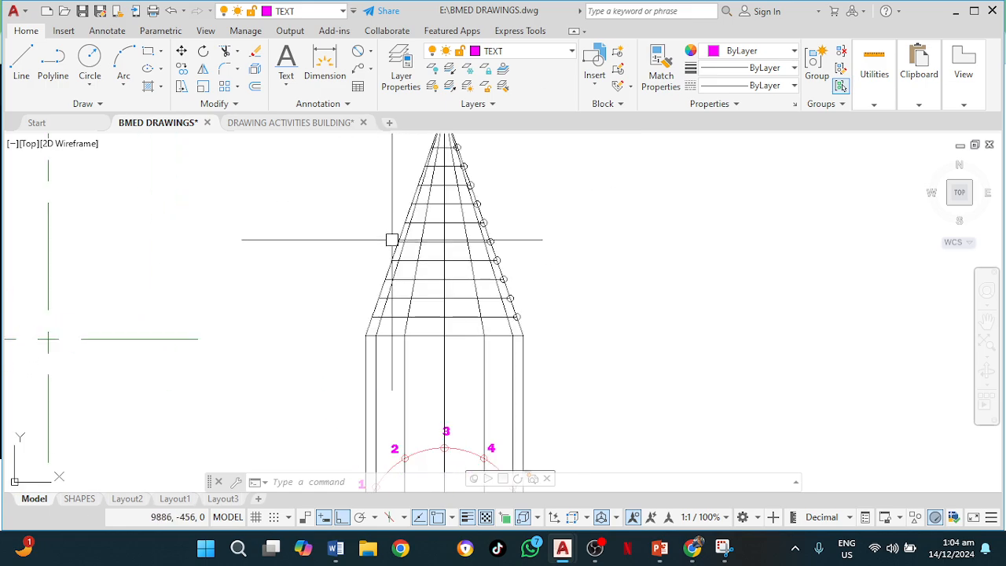
click(288, 89)
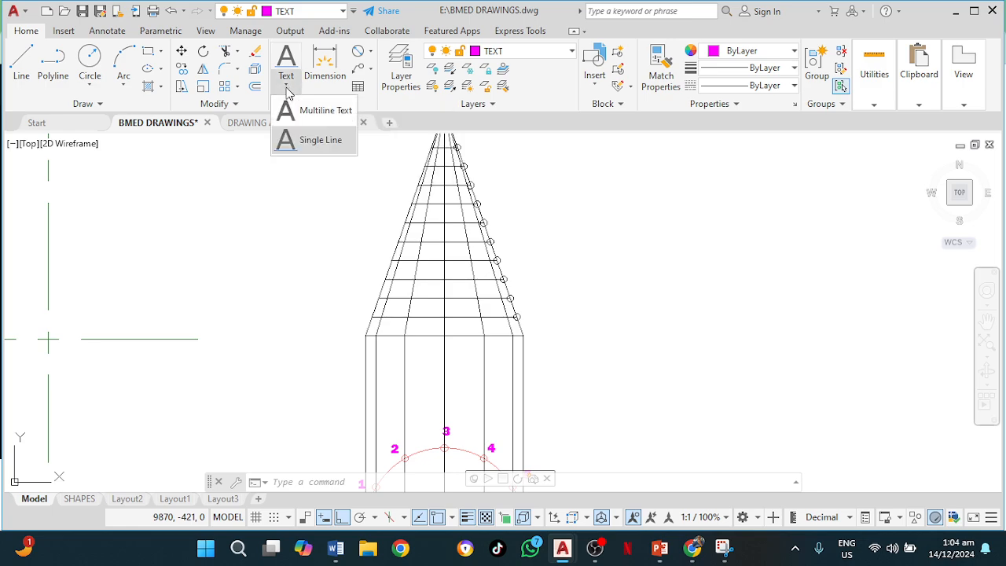
click(322, 143)
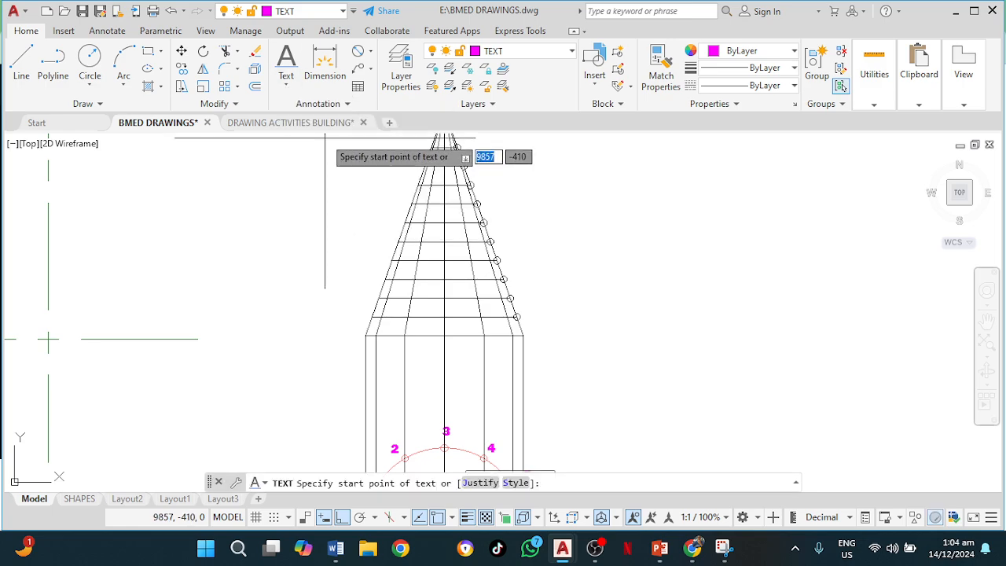
click(340, 335)
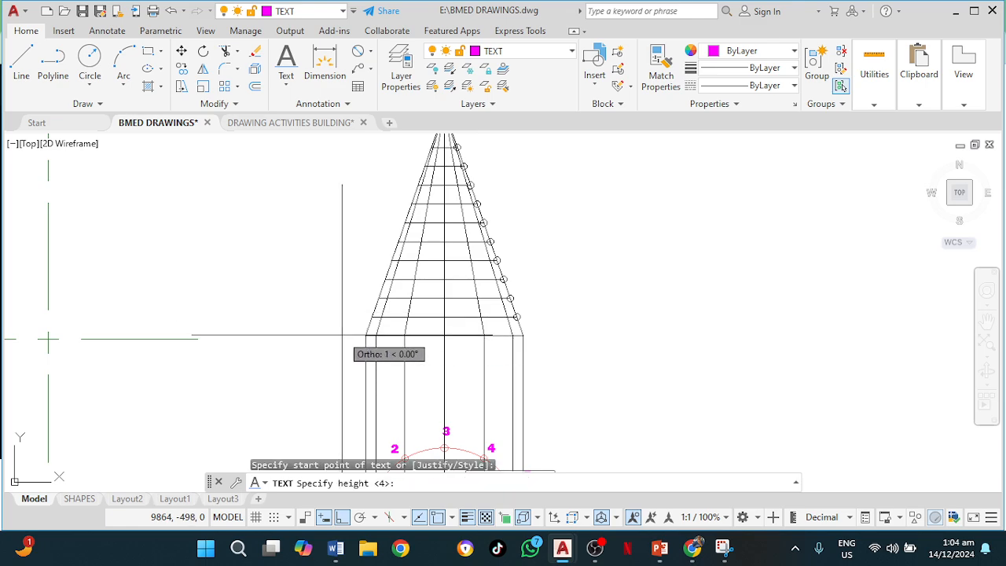
key(Return)
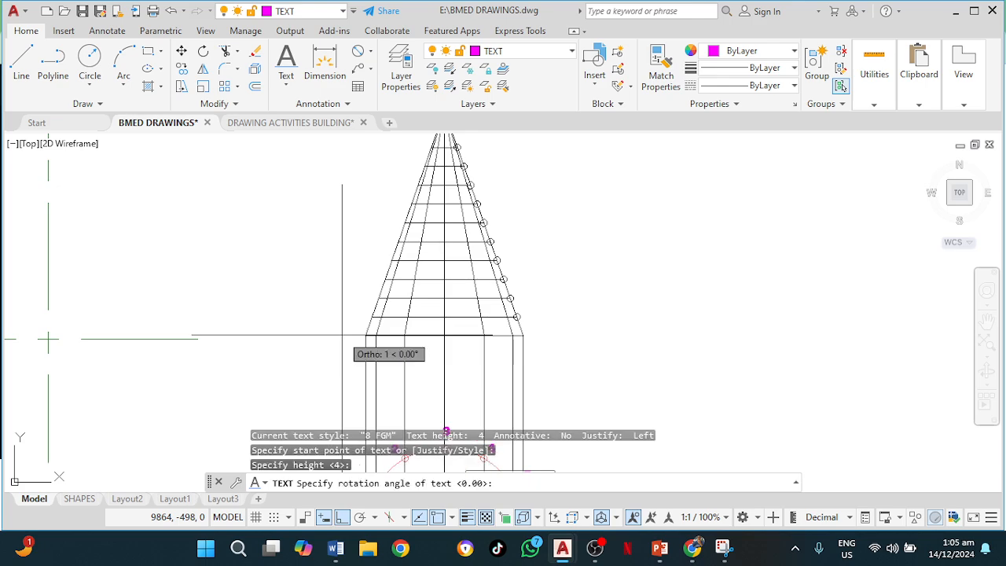
key(Return)
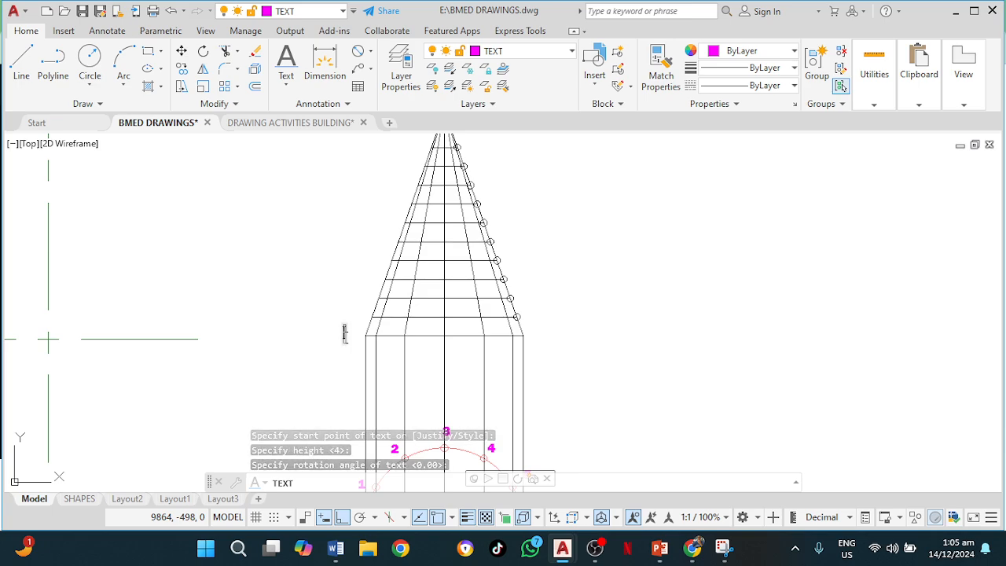
key(Caps_Lock)
text(P)
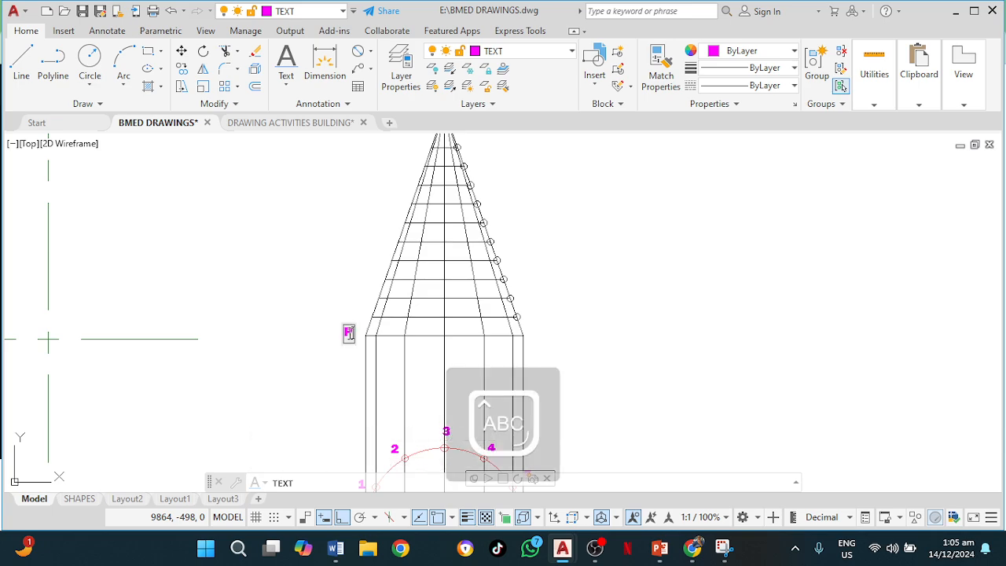
scroll(361, 314, up, 2)
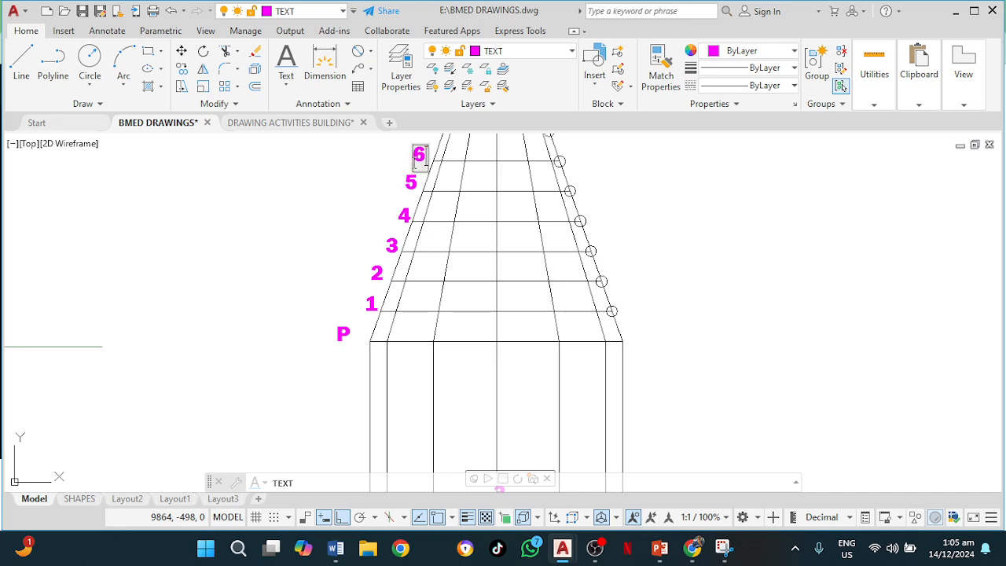
middle_drag(456, 198, 430, 265)
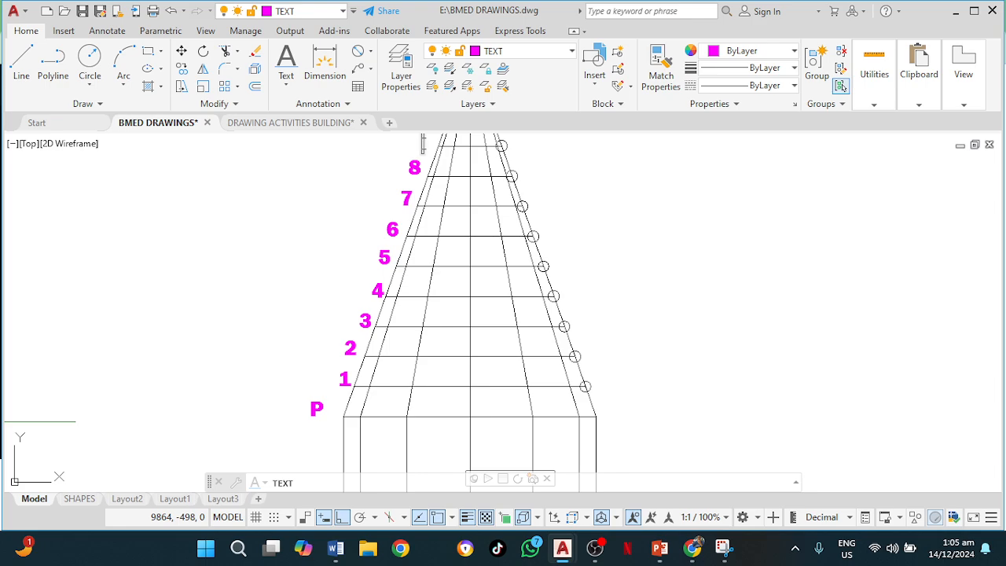
middle_drag(412, 151, 368, 239)
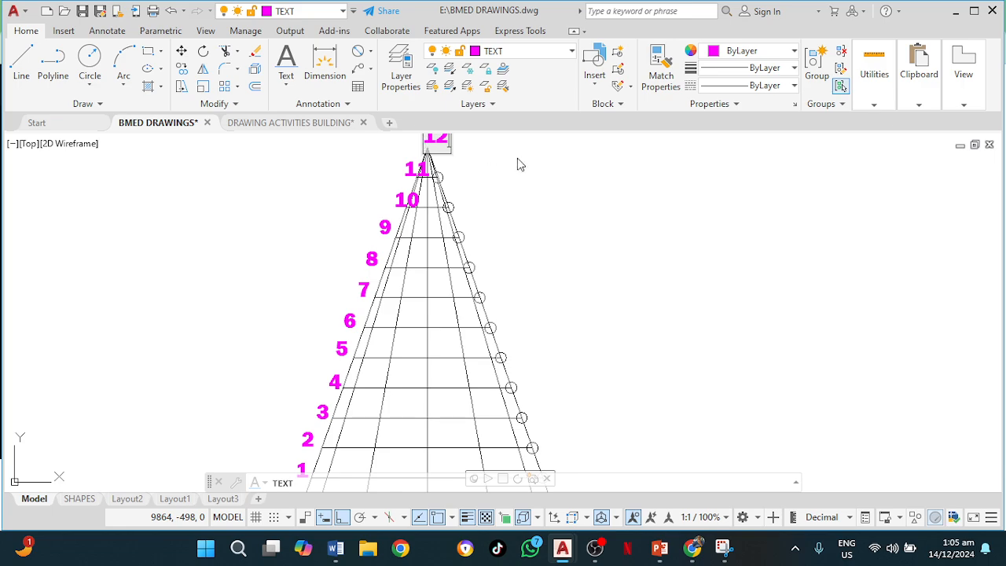
Examine the labelled cone elevation together with its projection lines and the numbered division points of the plan circle
middle_drag(526, 224, 644, 236)
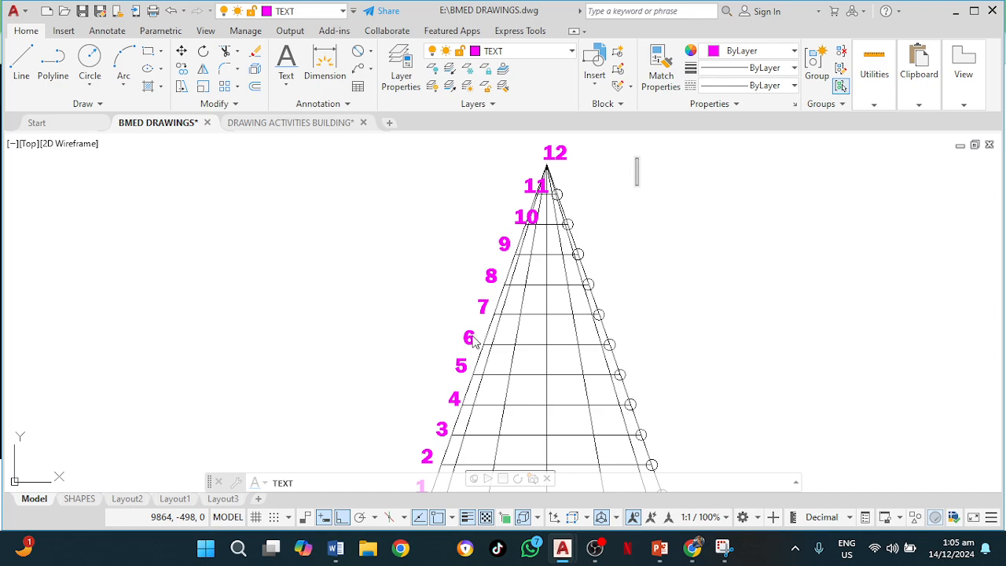
click(646, 220)
scroll(646, 222, down, 4)
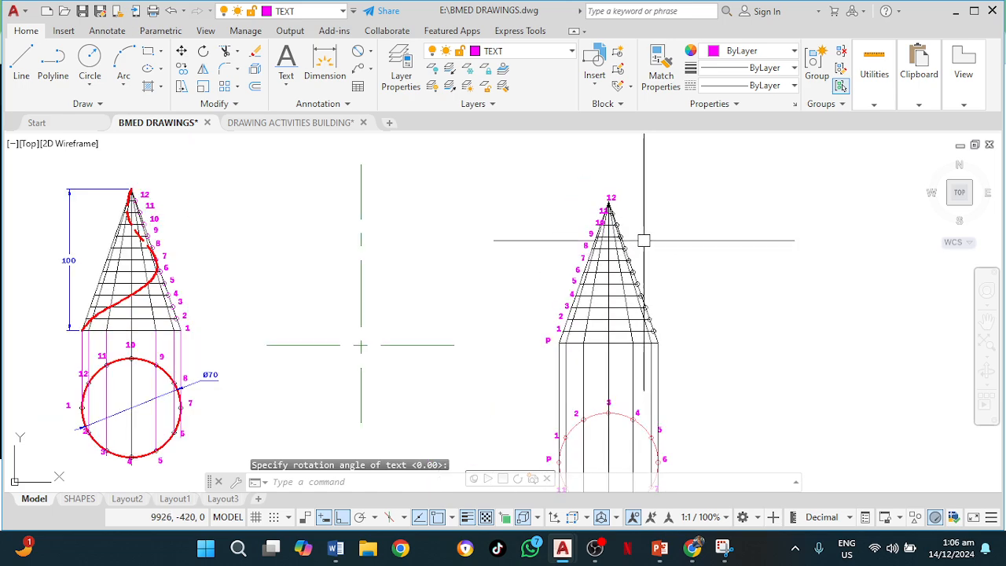
scroll(605, 239, up, 2)
middle_drag(658, 278, 512, 202)
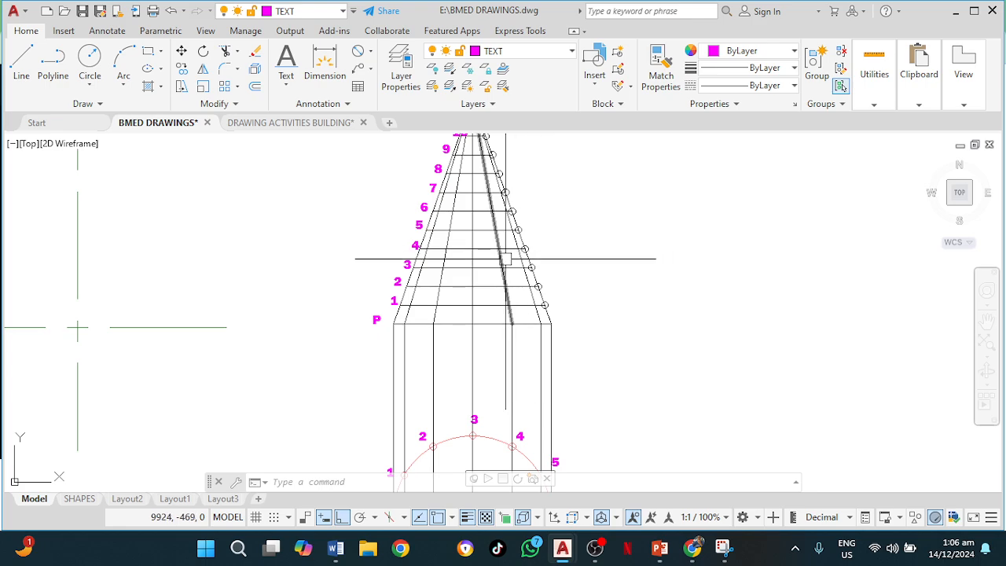
scroll(470, 180, down, 2)
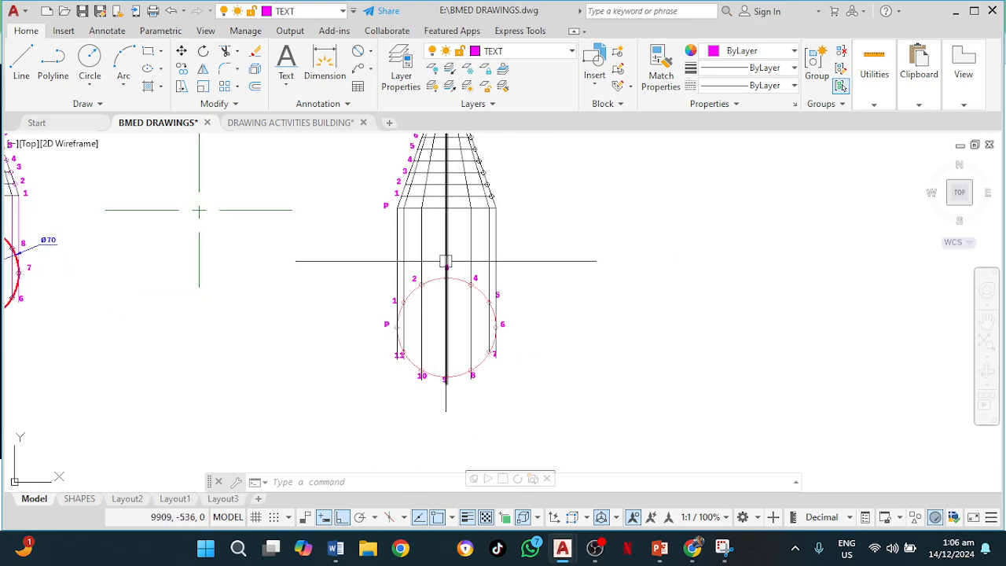
middle_drag(447, 260, 409, 325)
scroll(374, 272, up, 4)
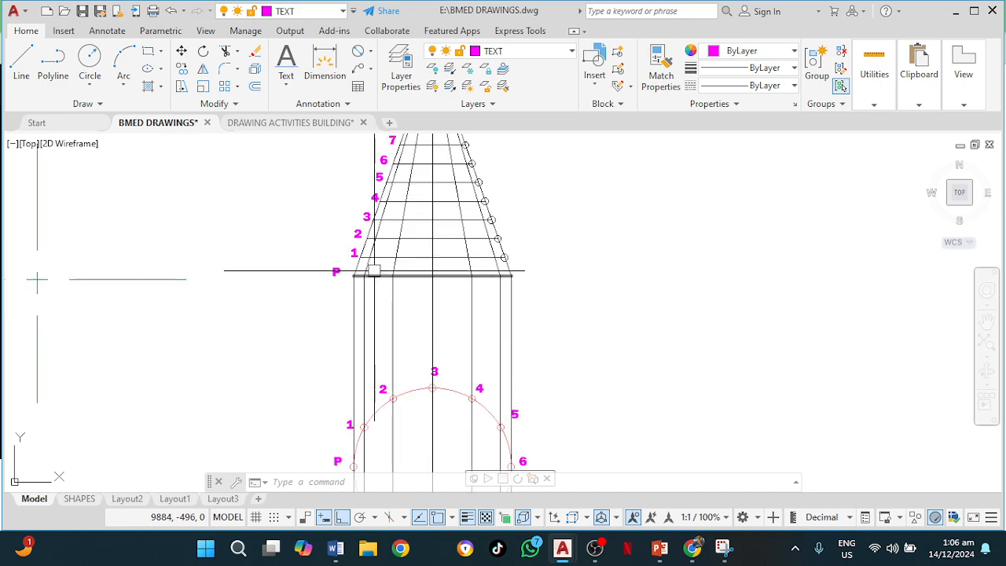
Make OUTLINE P&S the current layer for the helix curve
click(530, 52)
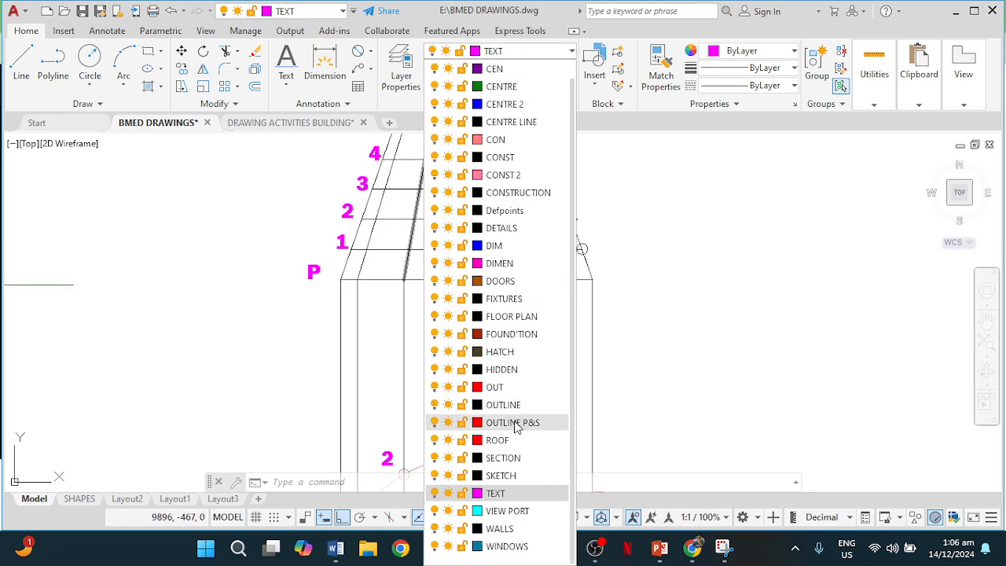
click(515, 426)
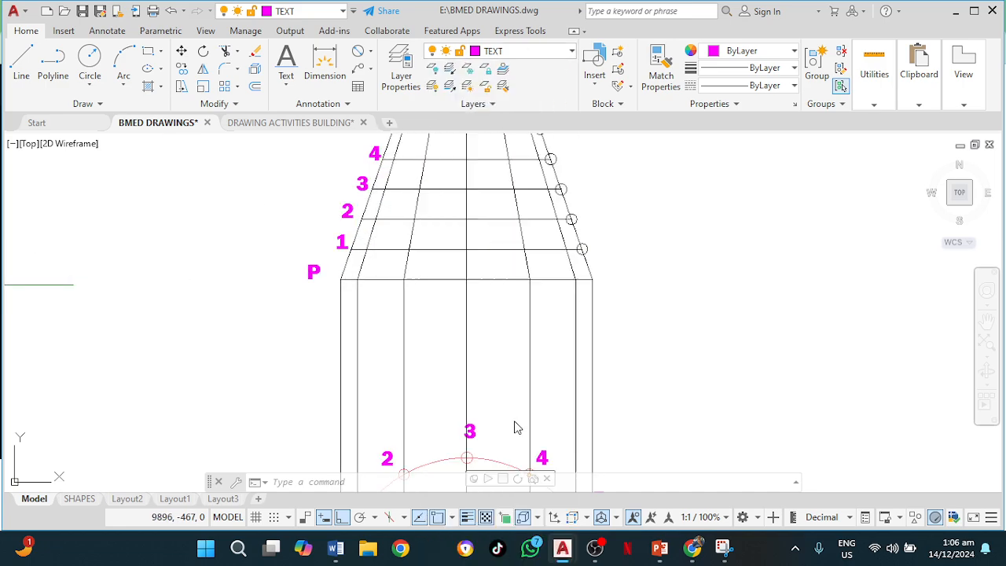
click(543, 57)
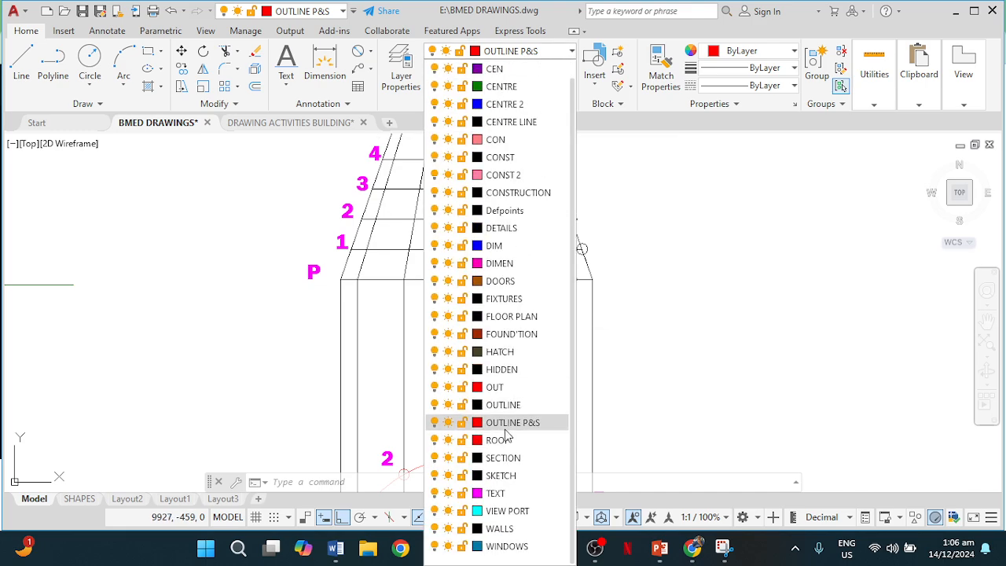
click(513, 424)
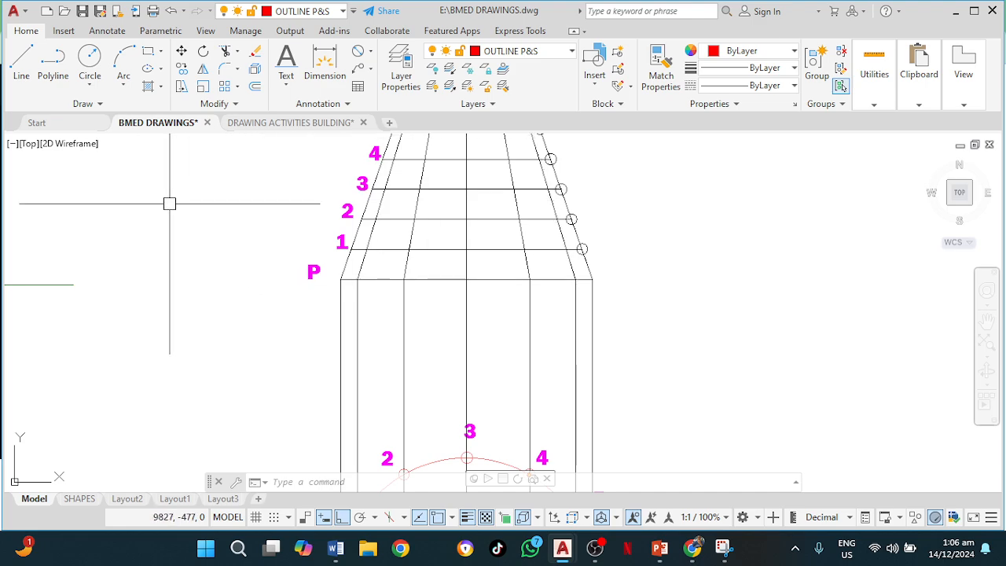
Start a fit-point spline at P on the cone's base and, with Ortho off, run it through levels 1 to 3 at their matching generators
text(SPL)
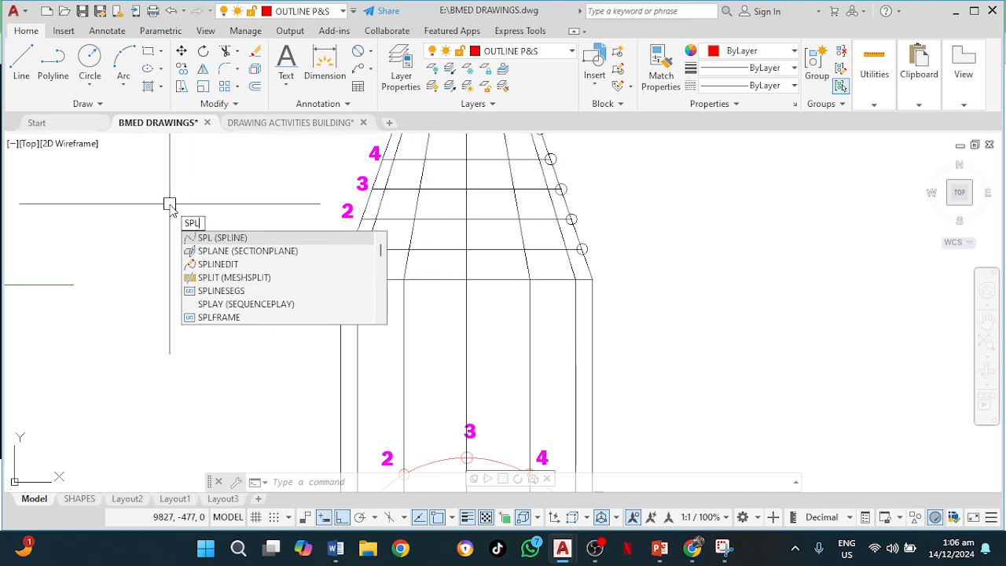
key(Return)
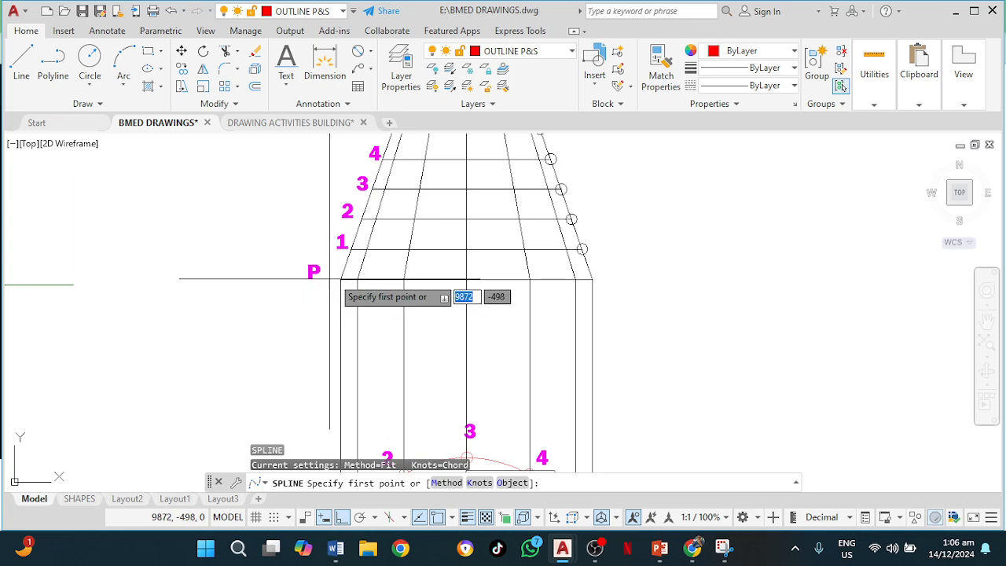
click(340, 278)
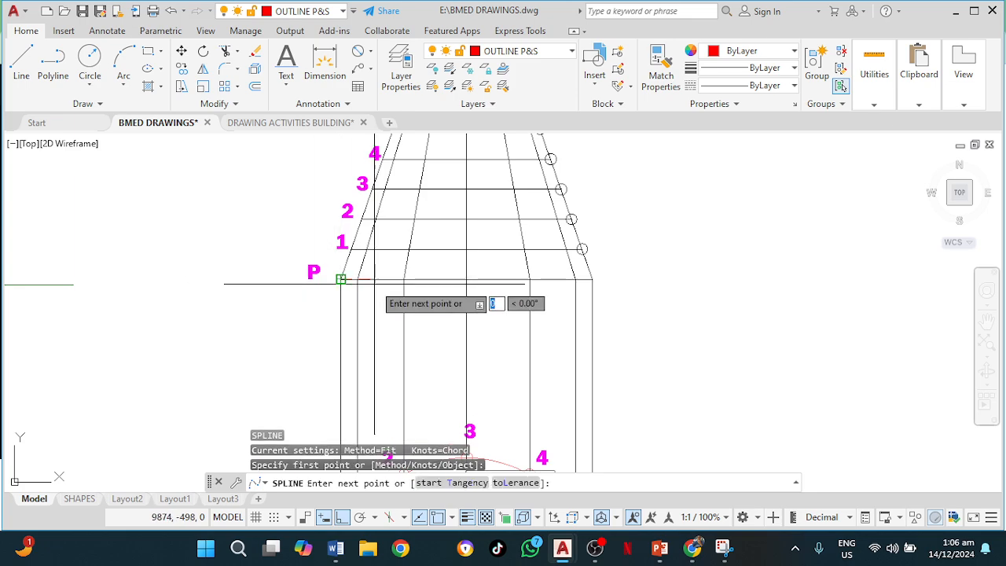
middle_drag(374, 283, 375, 256)
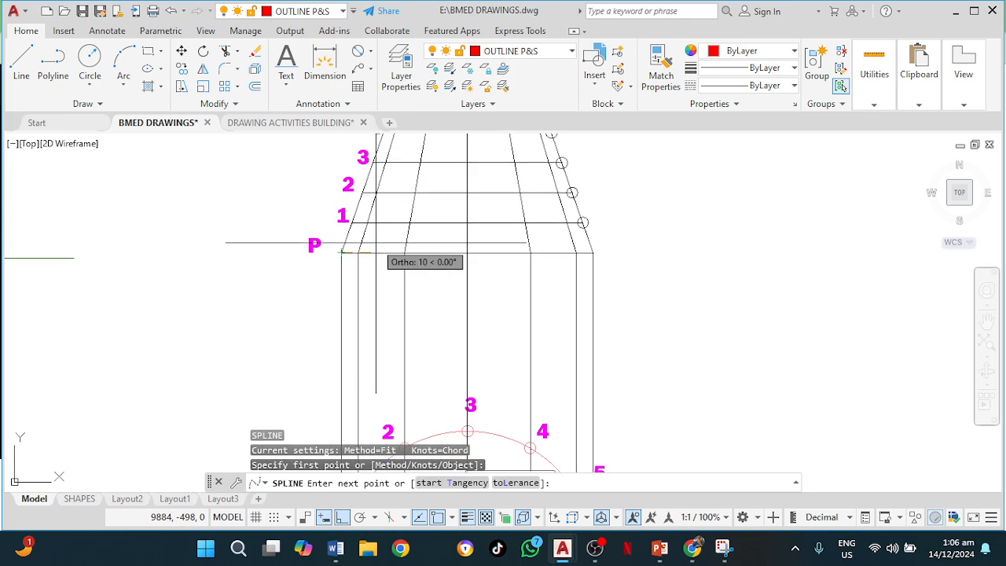
click(342, 517)
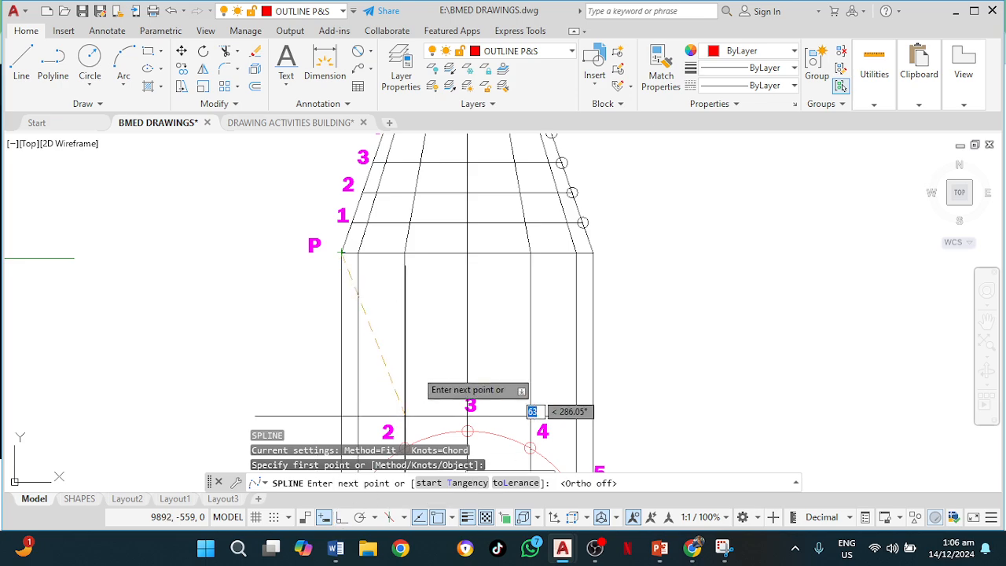
middle_drag(414, 327, 435, 164)
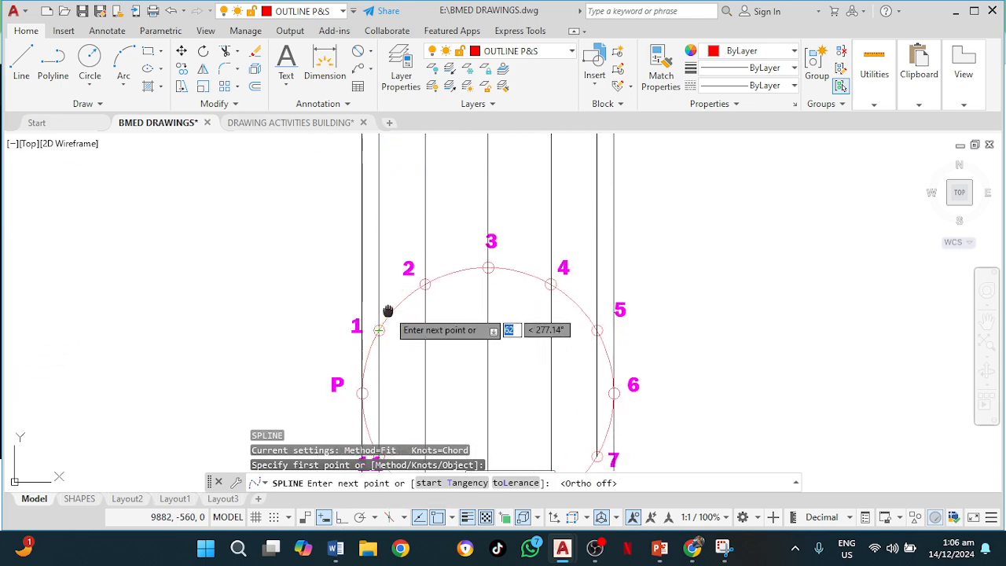
middle_drag(388, 315, 382, 362)
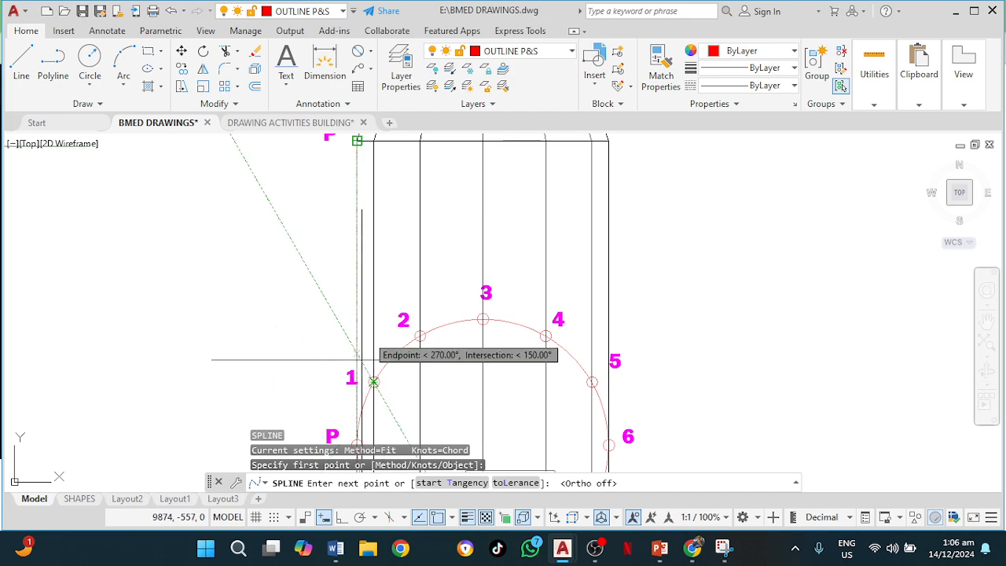
middle_drag(383, 234, 375, 366)
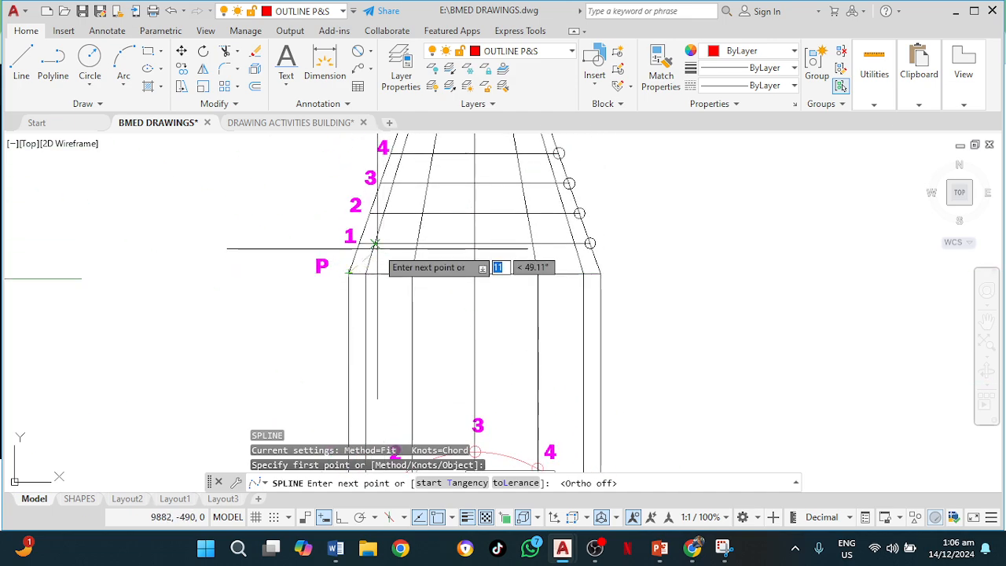
click(376, 243)
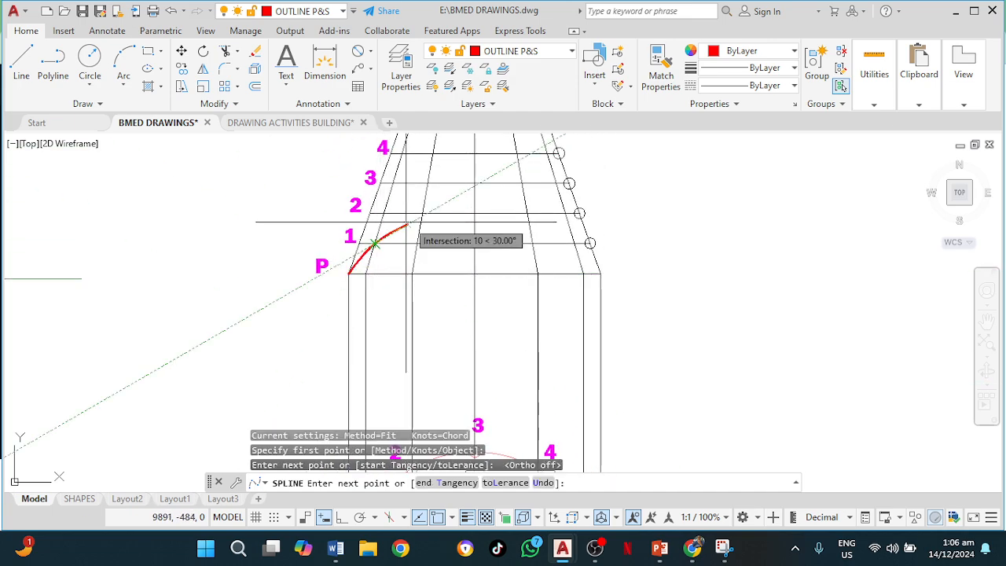
click(421, 214)
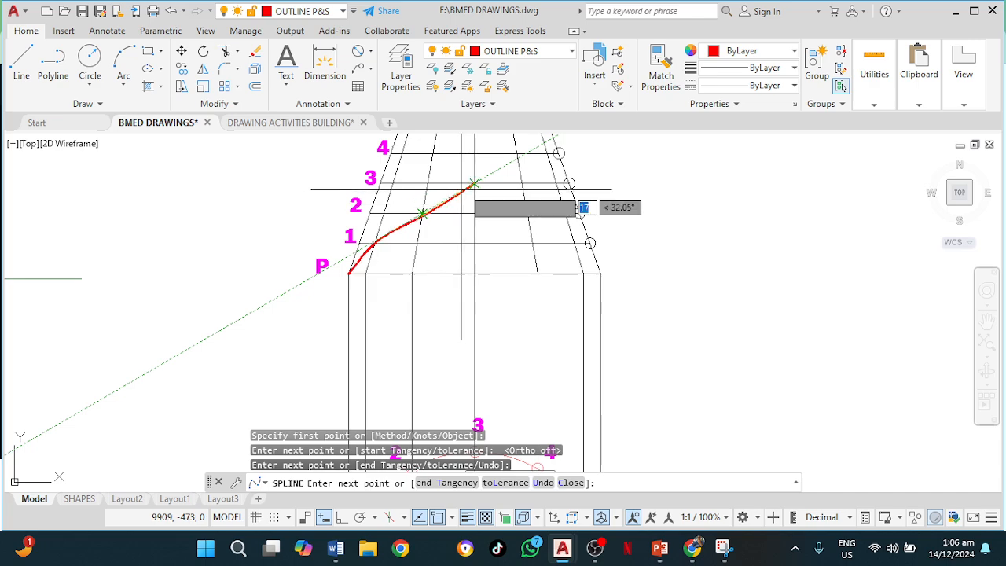
click(474, 183)
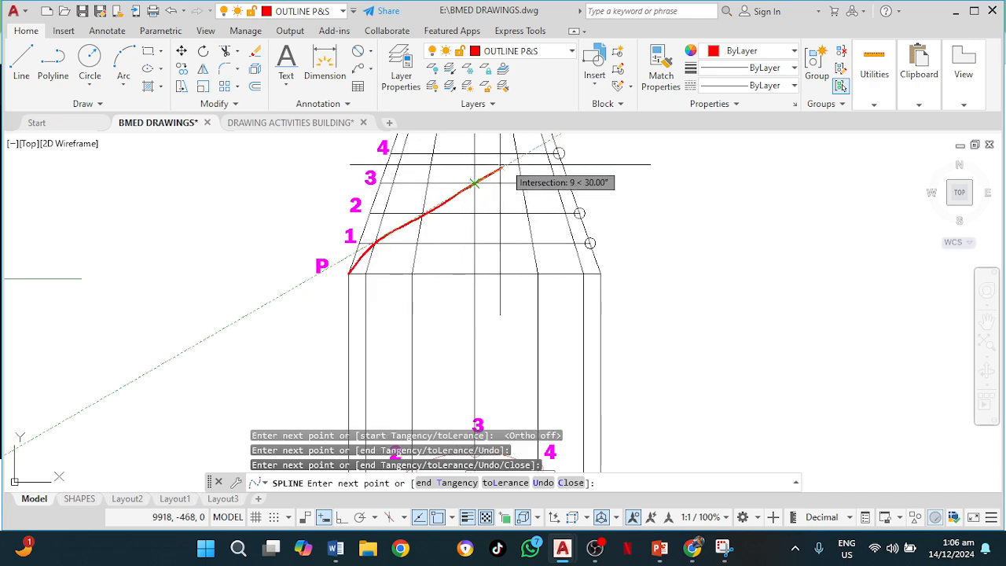
Continue the spline through the intersections of levels 4 to 7 with their matching generators, passing level 6 at the right slant edge
middle_drag(516, 154, 357, 268)
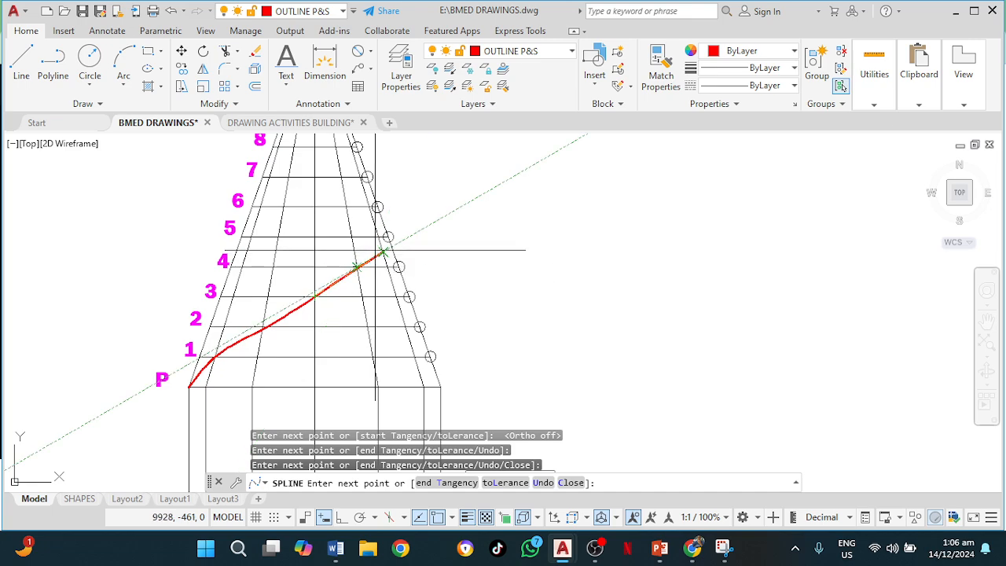
scroll(378, 256, up, 4)
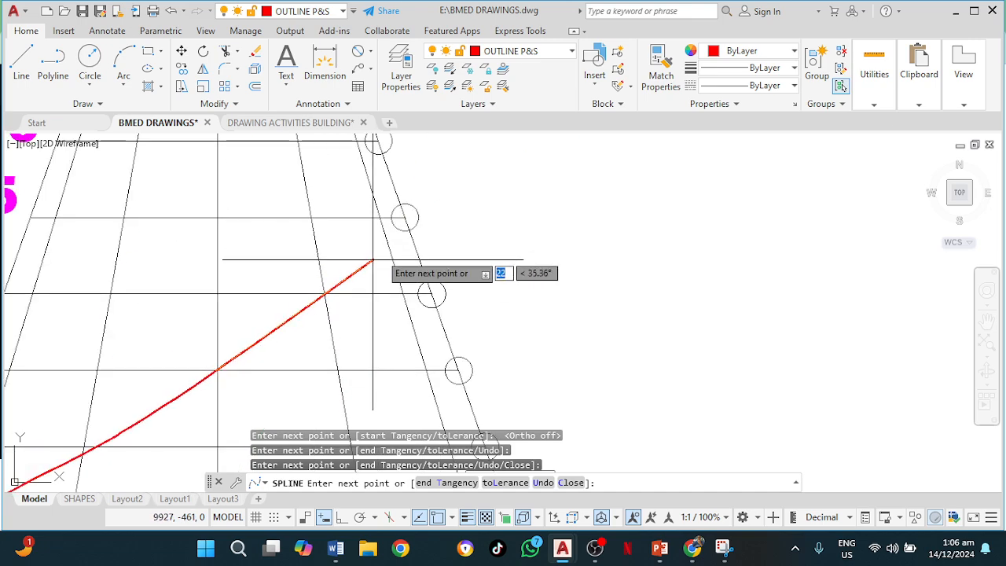
click(380, 217)
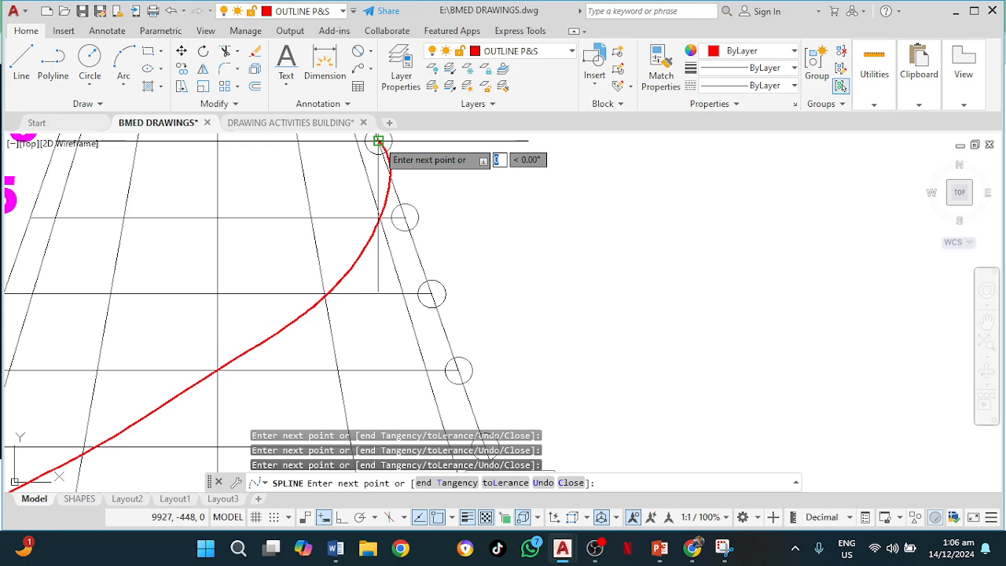
middle_drag(378, 140, 418, 294)
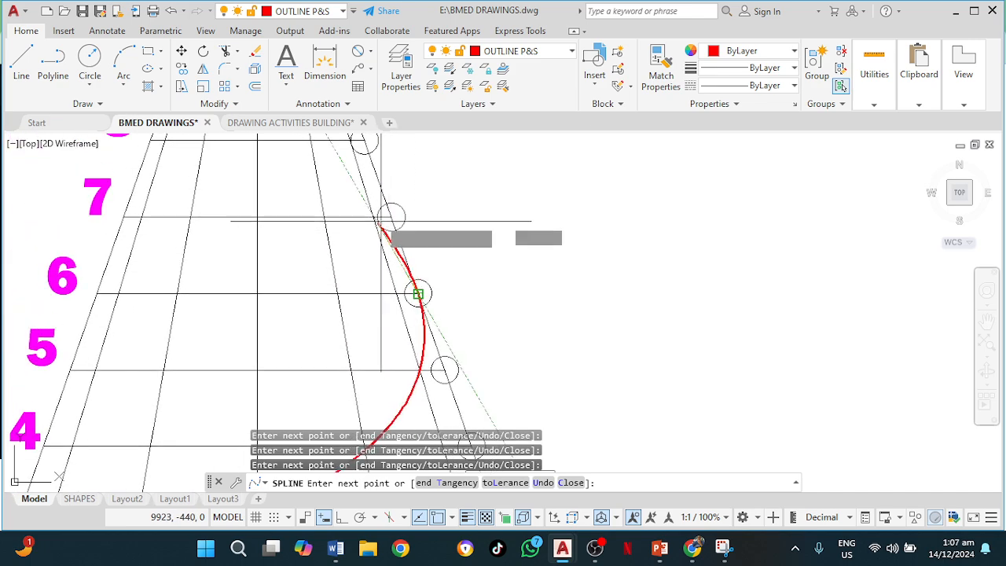
middle_drag(377, 217, 418, 353)
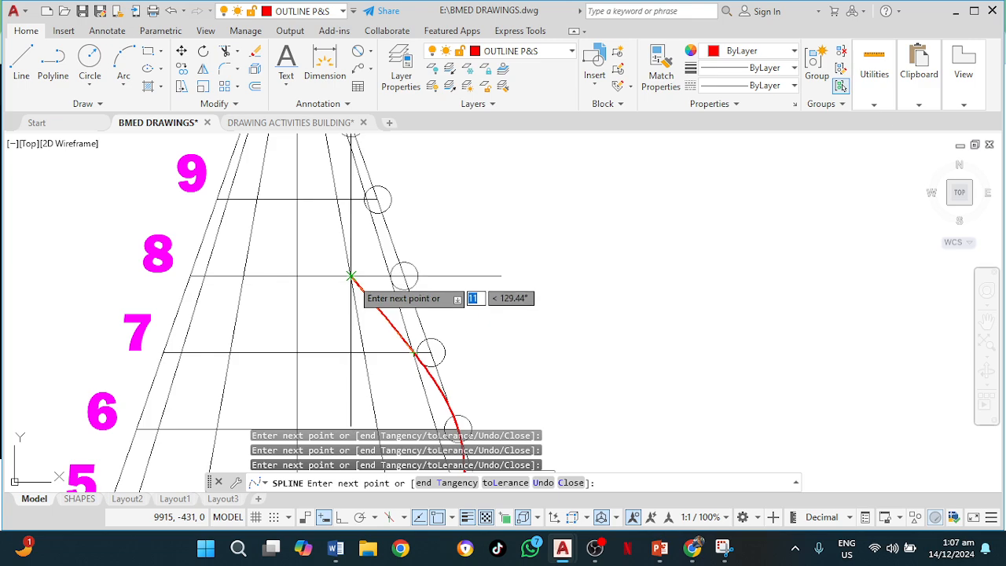
Continue the spline through levels 8 to 11 at their matching generators to the apex at 12, and end it slightly beyond the apex
click(350, 273)
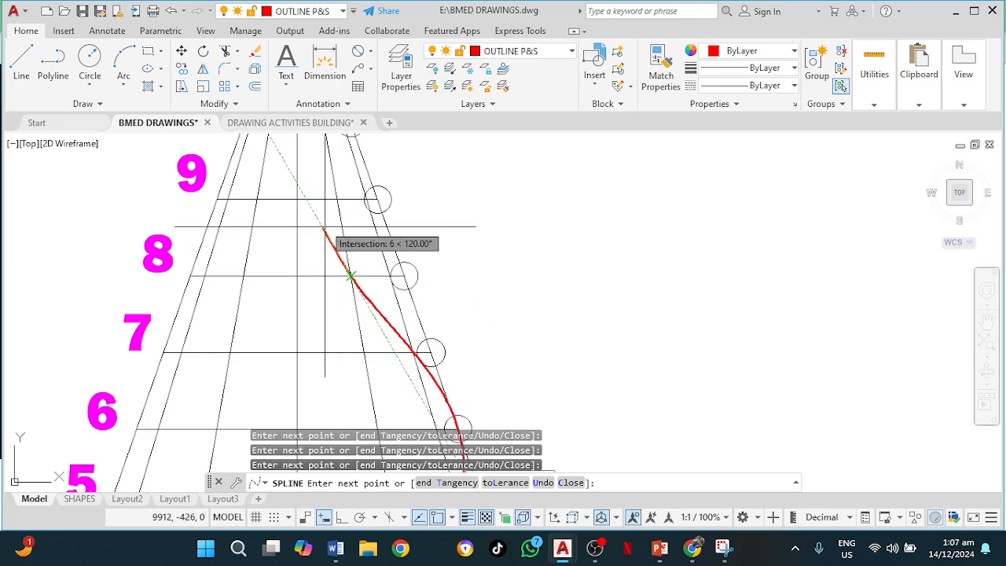
click(298, 198)
middle_drag(298, 200, 359, 339)
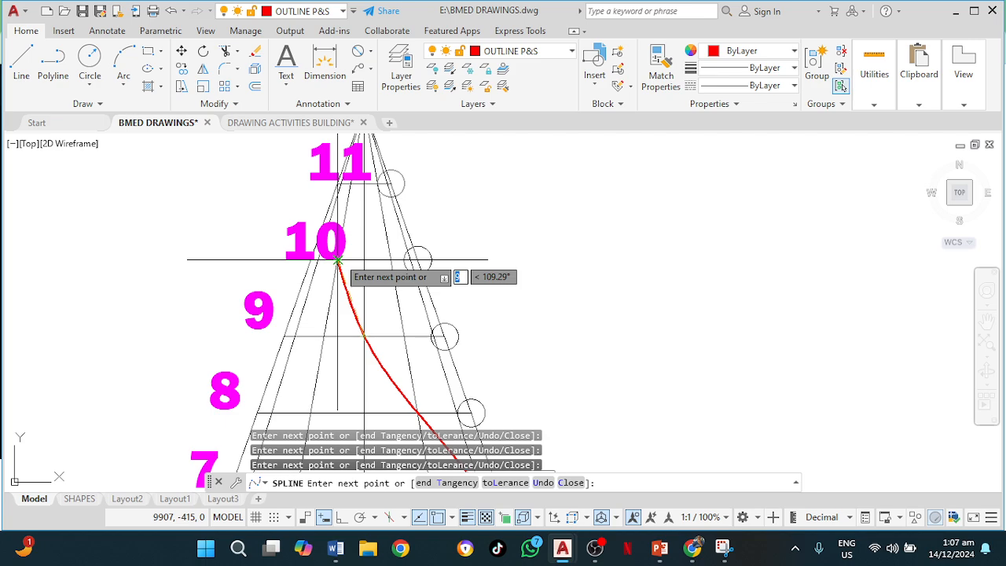
click(338, 261)
scroll(336, 228, up, 2)
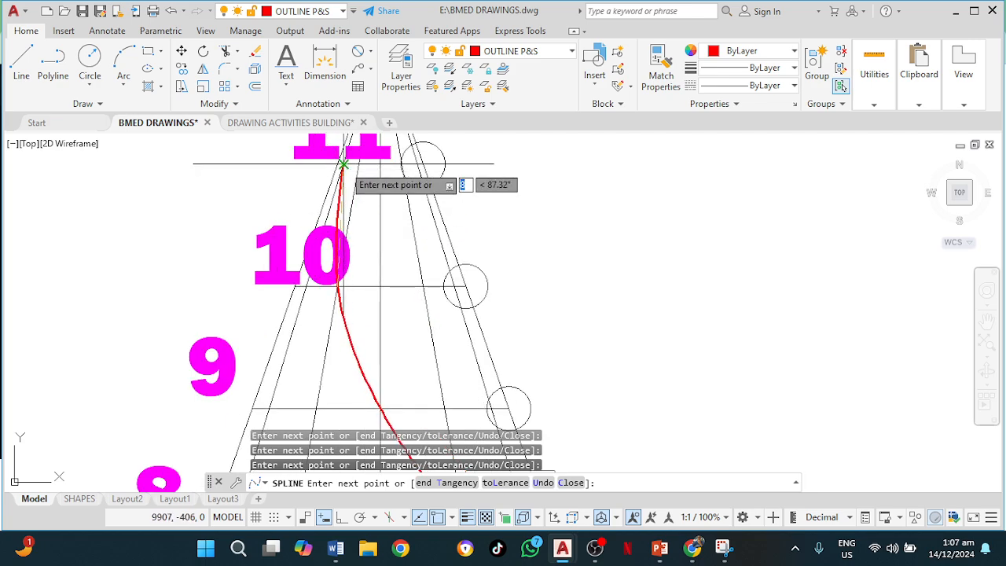
middle_drag(343, 163, 289, 313)
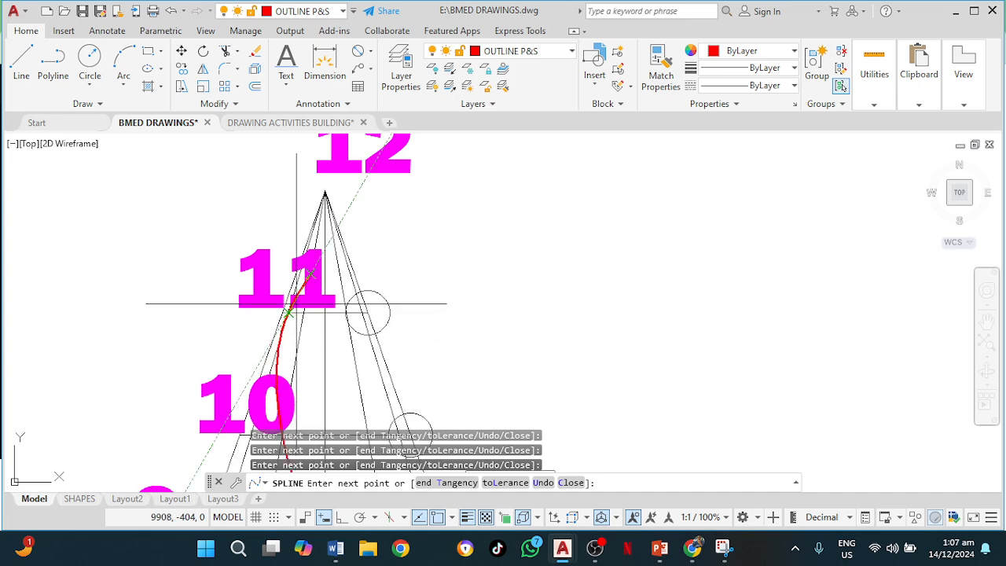
click(324, 191)
middle_drag(378, 148, 325, 243)
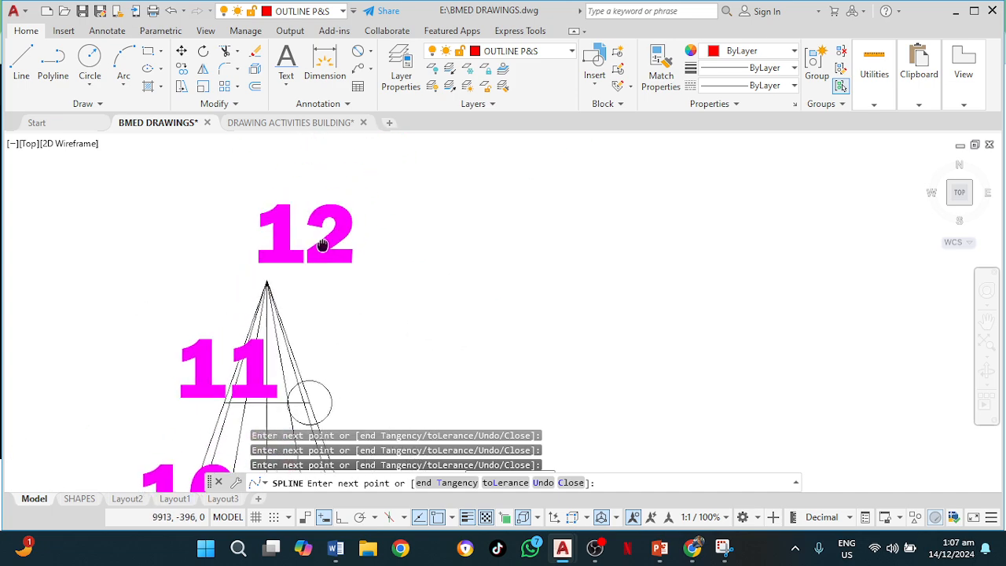
click(385, 162)
key(Return)
scroll(362, 333, down, 2)
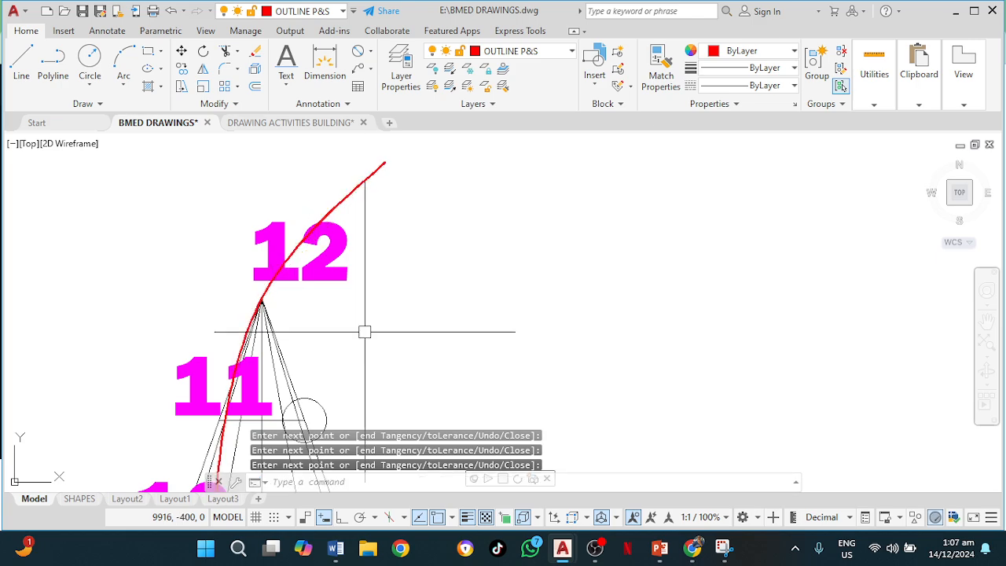
Trim the helix spline just above the cone's apex and delete the leftover piece beyond it
middle_drag(349, 342, 340, 298)
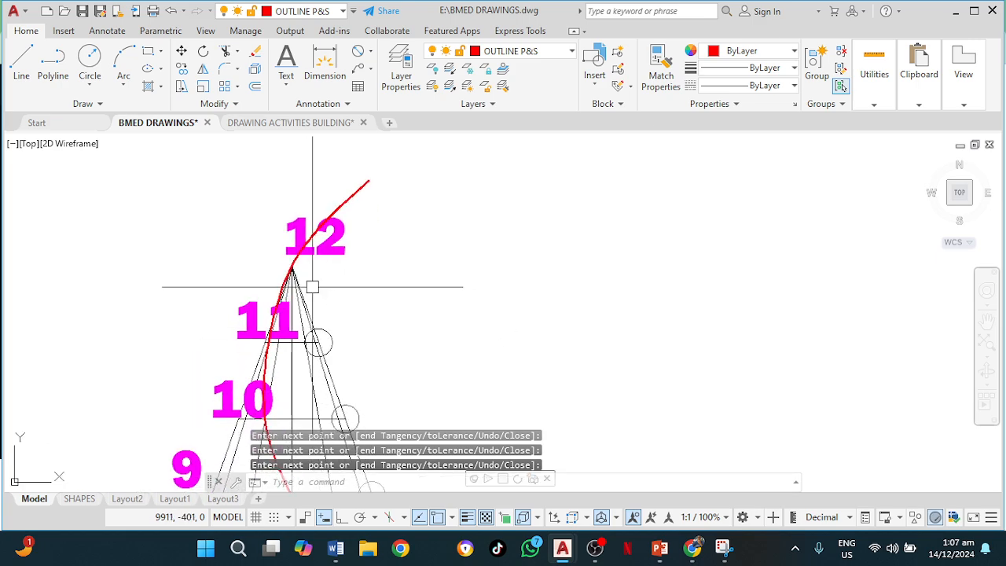
text(TR)
key(Return)
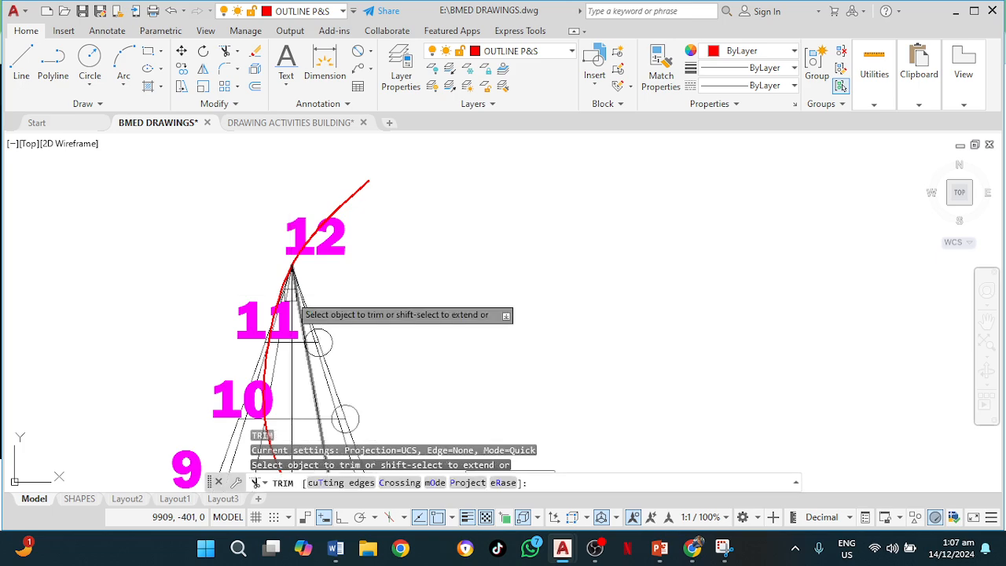
scroll(305, 268, up, 3)
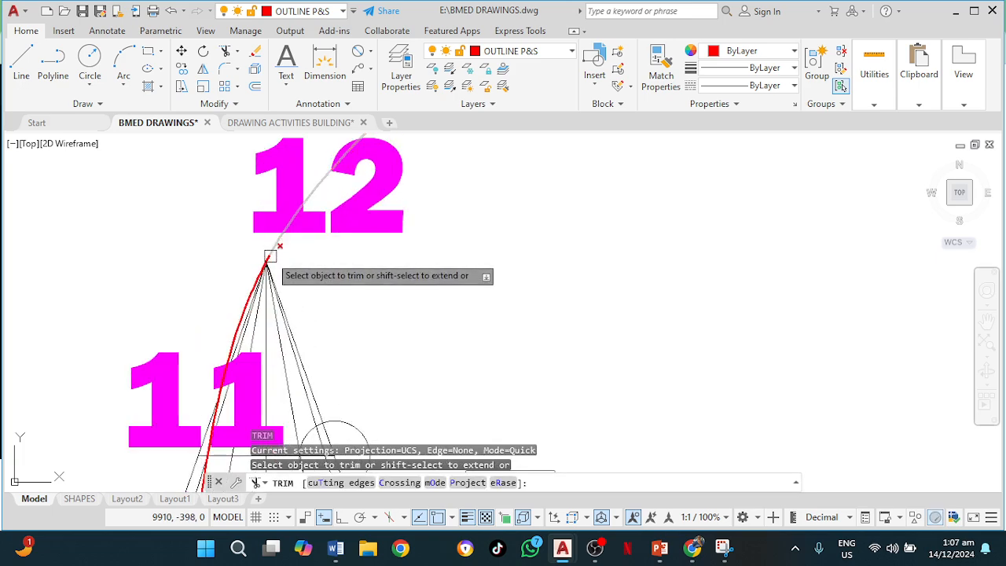
scroll(271, 256, up, 2)
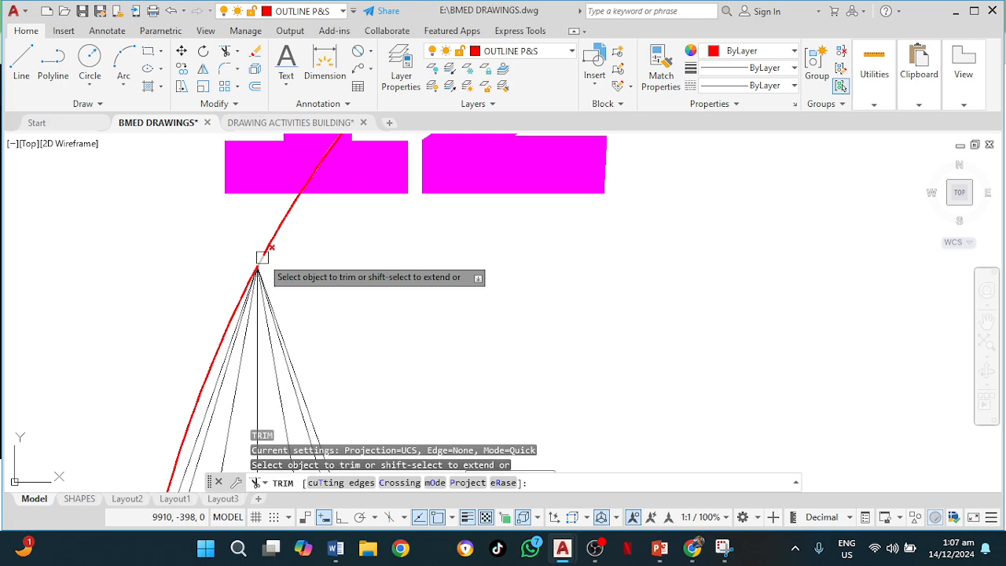
click(262, 257)
key(Escape)
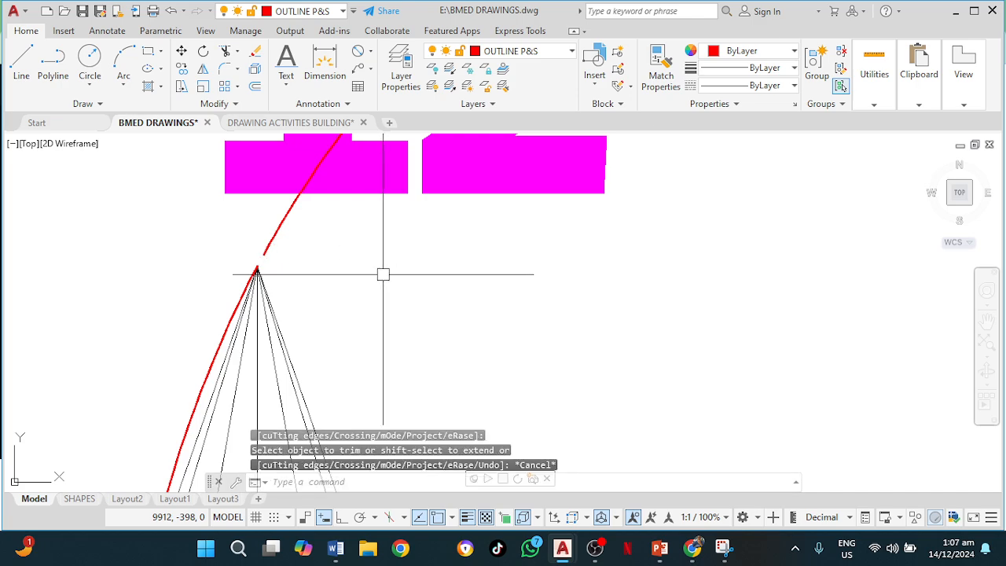
click(279, 220)
key(Delete)
Review the finished helix from the apex at 12 down to P, then the plan circle below it
scroll(409, 314, down, 3)
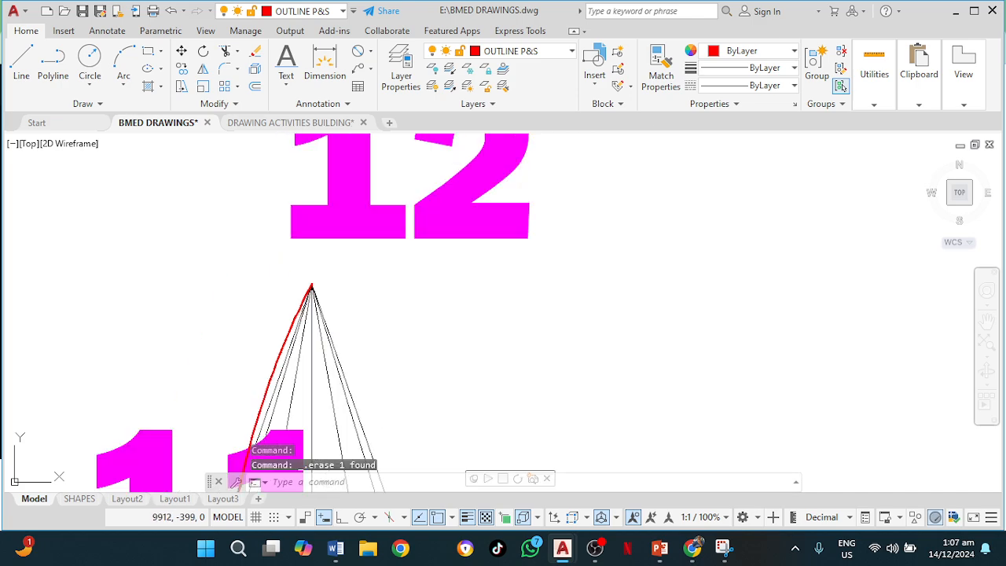
scroll(415, 313, down, 2)
middle_drag(532, 393, 519, 276)
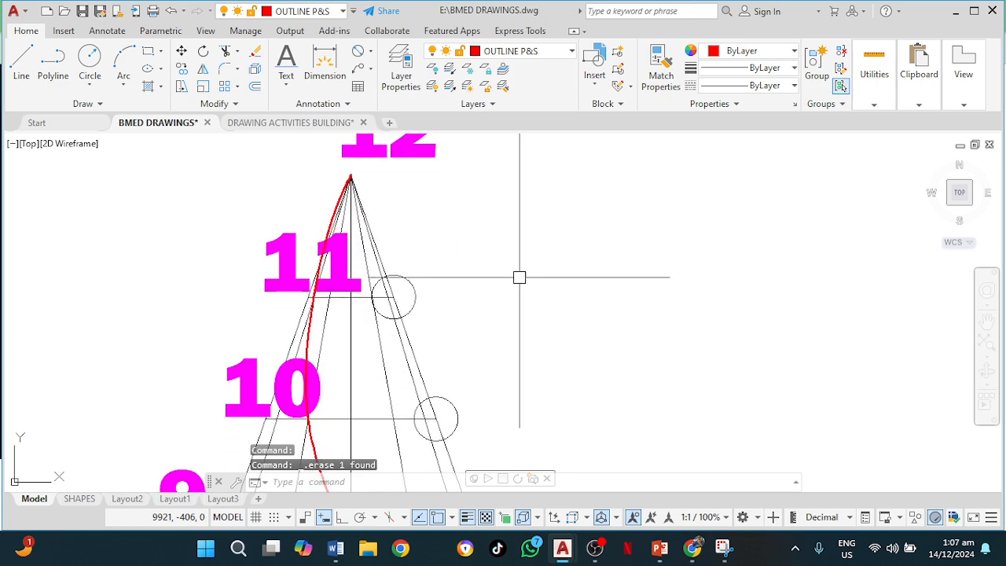
scroll(518, 276, down, 4)
middle_drag(551, 354, 458, 214)
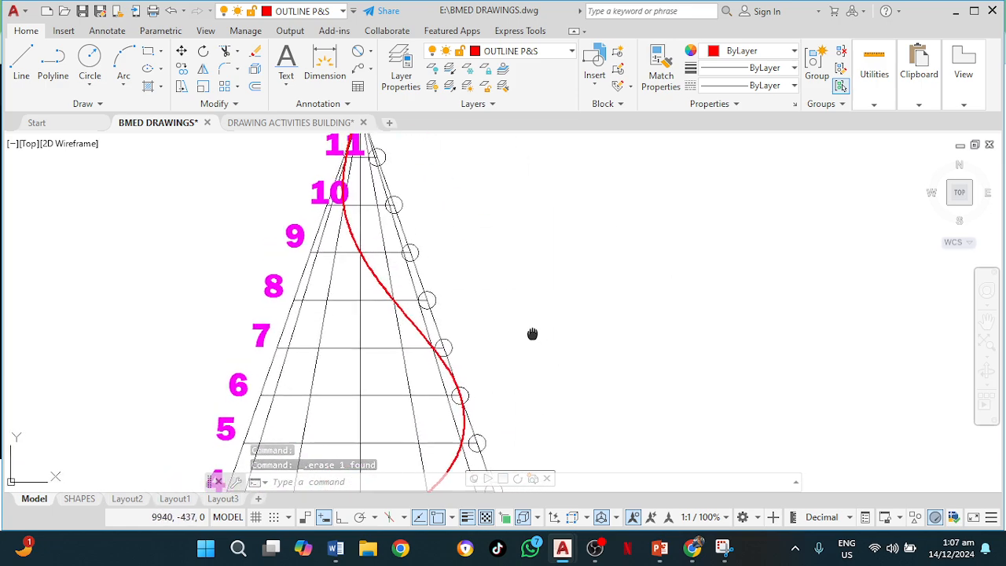
middle_drag(532, 335, 481, 248)
mouse_move(557, 366)
middle_down()
mouse_move(530, 328)
mouse_move(514, 274)
middle_up()
scroll(540, 386, down, 2)
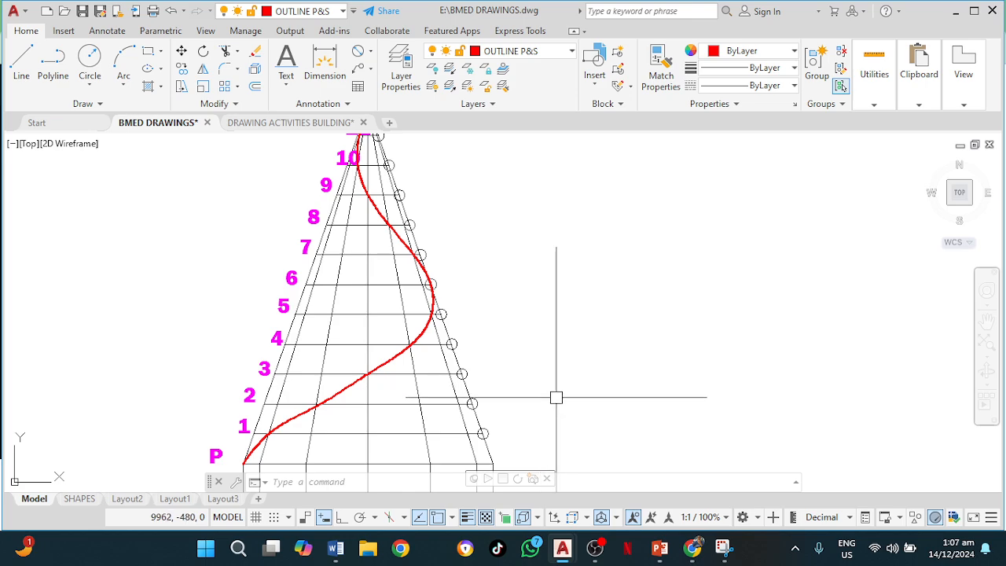
middle_drag(555, 398, 527, 364)
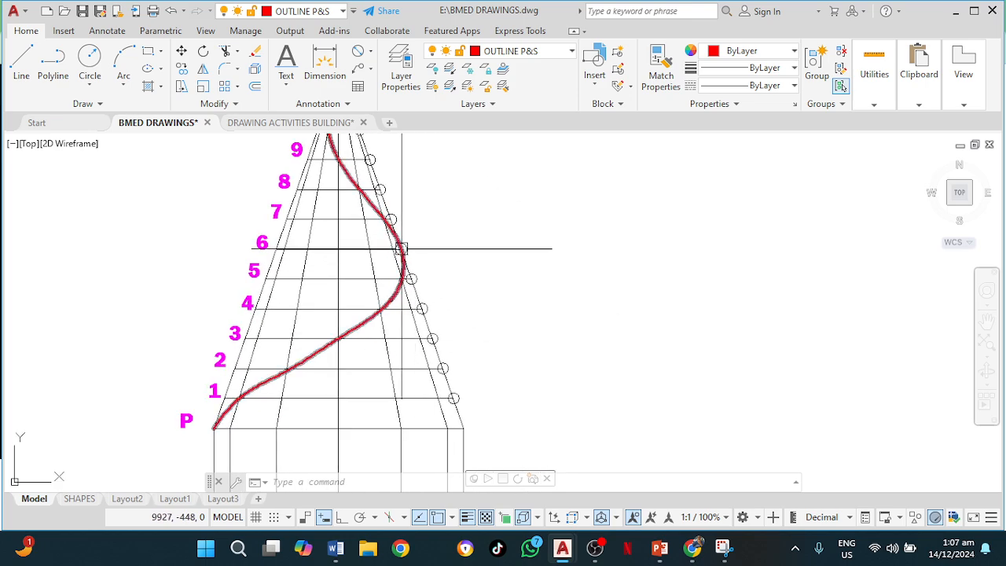
scroll(451, 341, down, 2)
mouse_move(522, 401)
middle_down()
mouse_move(433, 322)
mouse_move(436, 276)
middle_up()
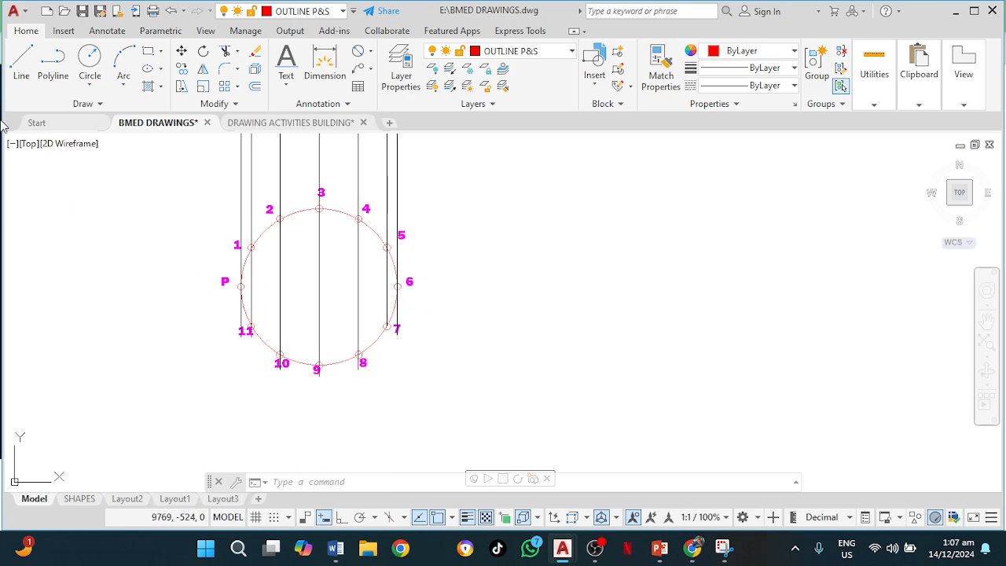
Draw an open three-sided bracket of lines beneath the plan circle, ending its right side with a short slanted arrowhead stroke
click(21, 63)
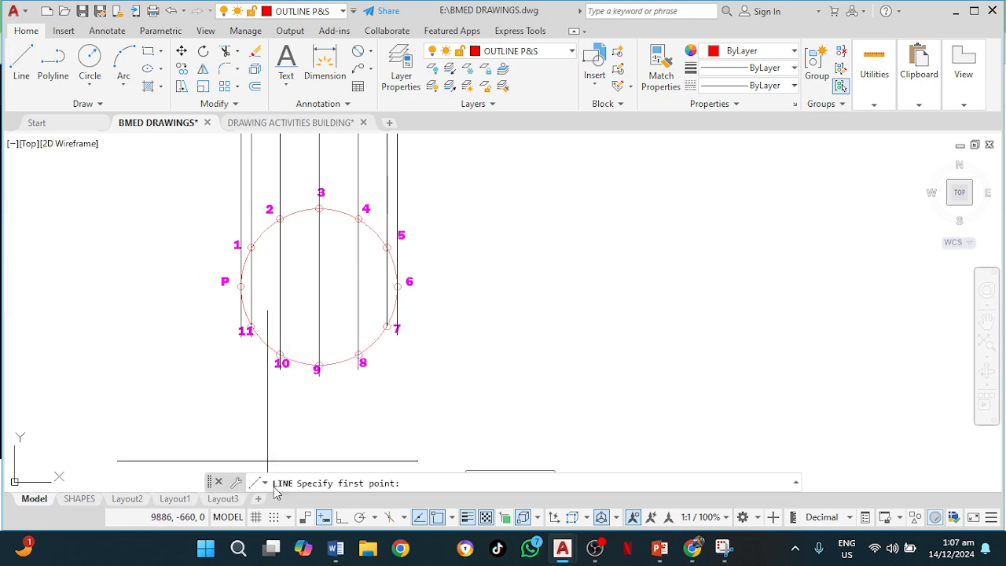
click(231, 386)
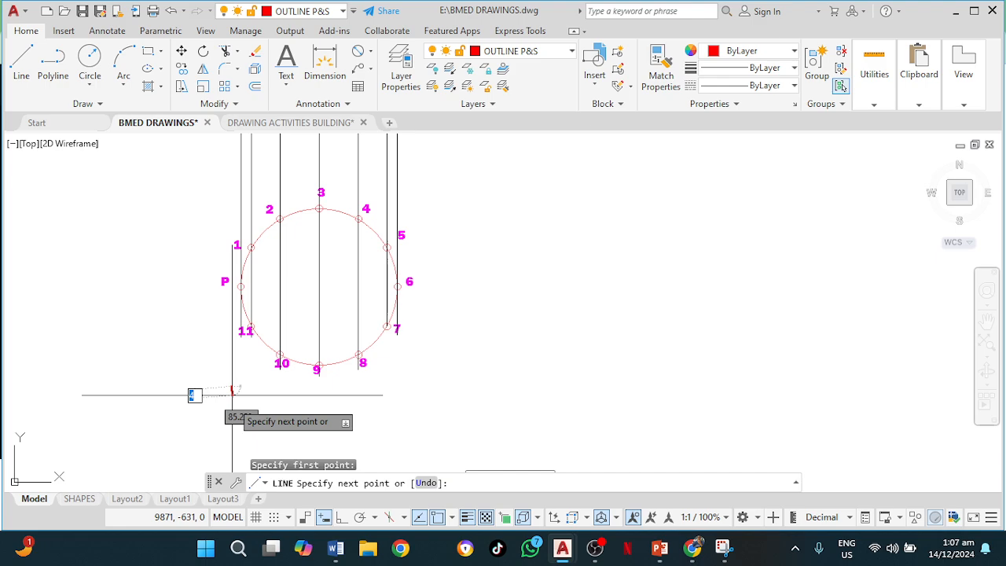
click(226, 448)
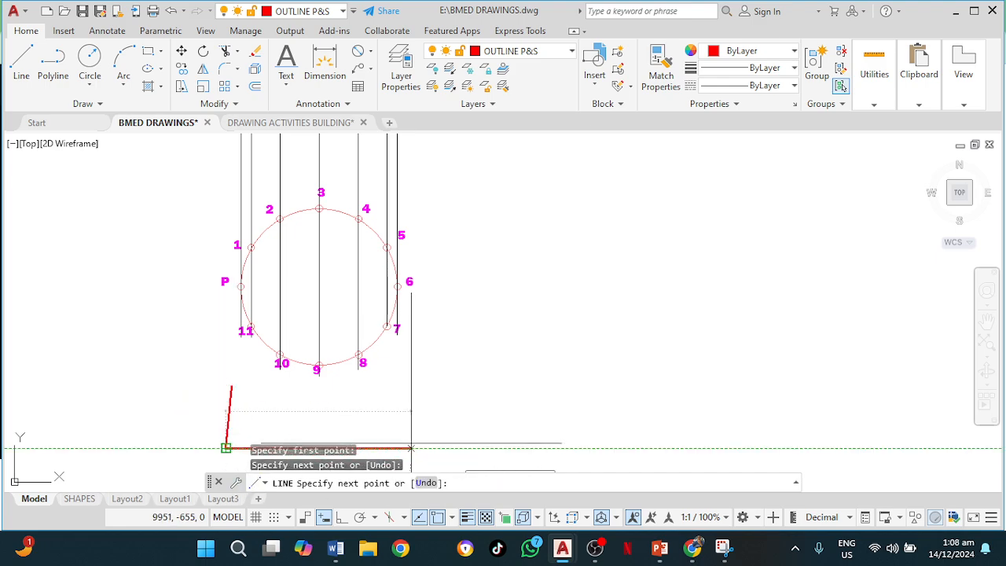
click(411, 448)
click(410, 361)
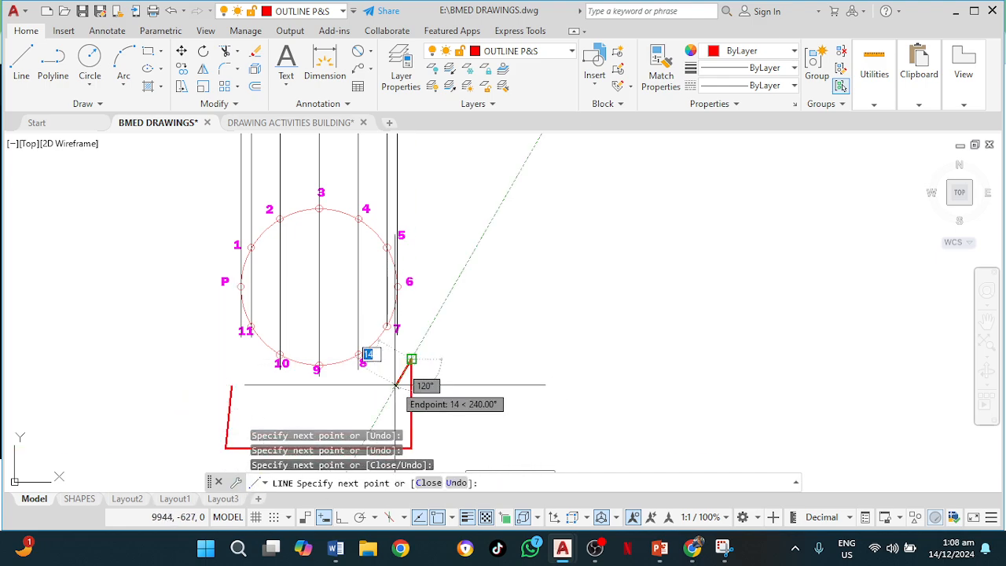
click(395, 385)
key(Return)
Add a short arrowhead line sloping down to the left from the upper end of the bracket's left side
key(Return)
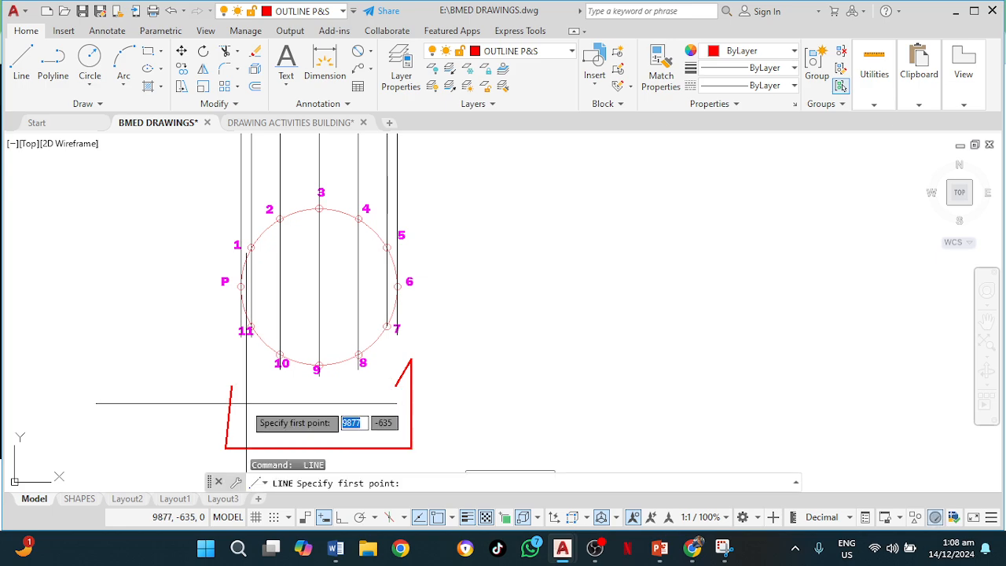
click(231, 387)
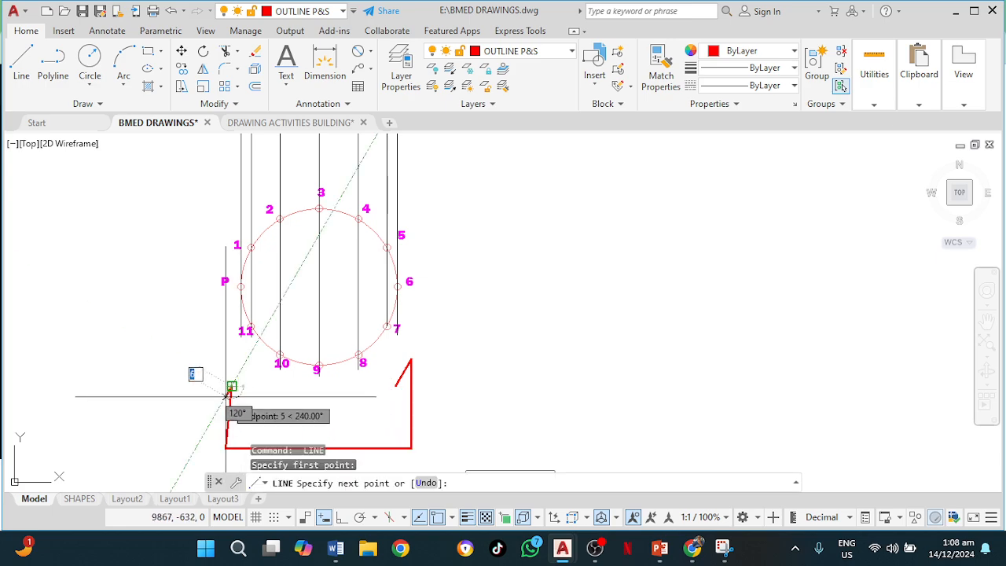
click(206, 410)
key(Escape)
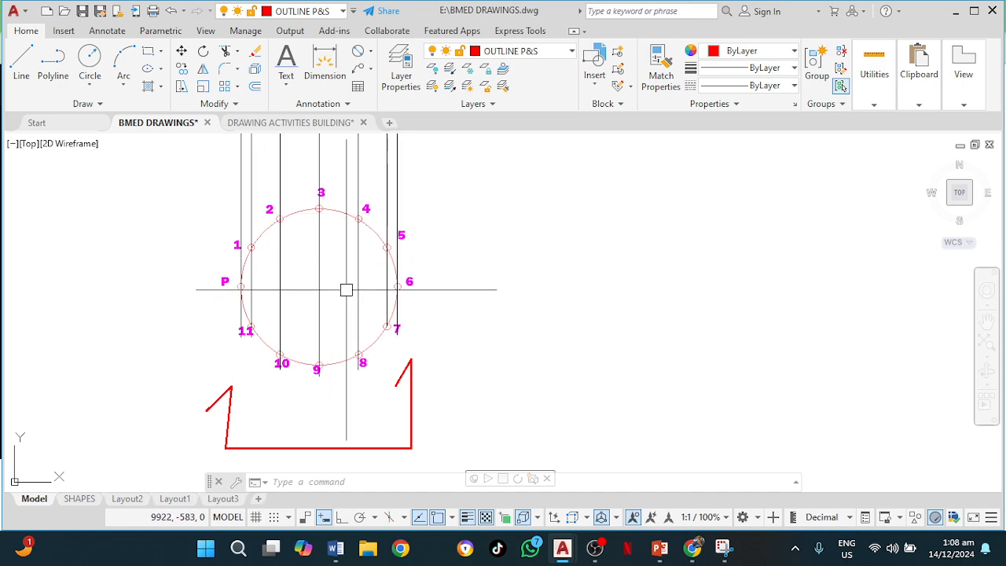
Make CON the current layer for projecting from the cone elevation
middle_drag(353, 287, 334, 541)
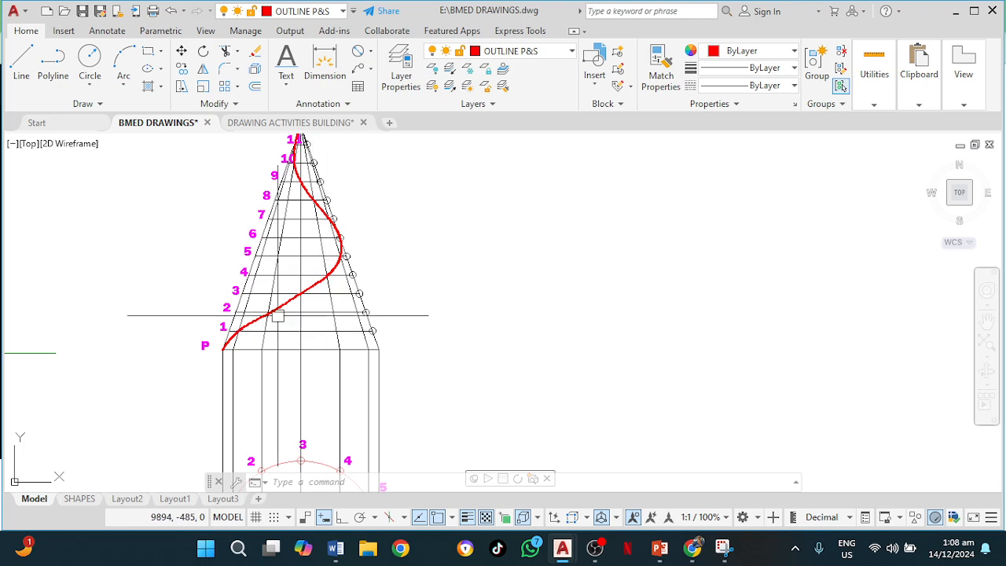
middle_drag(462, 445, 434, 229)
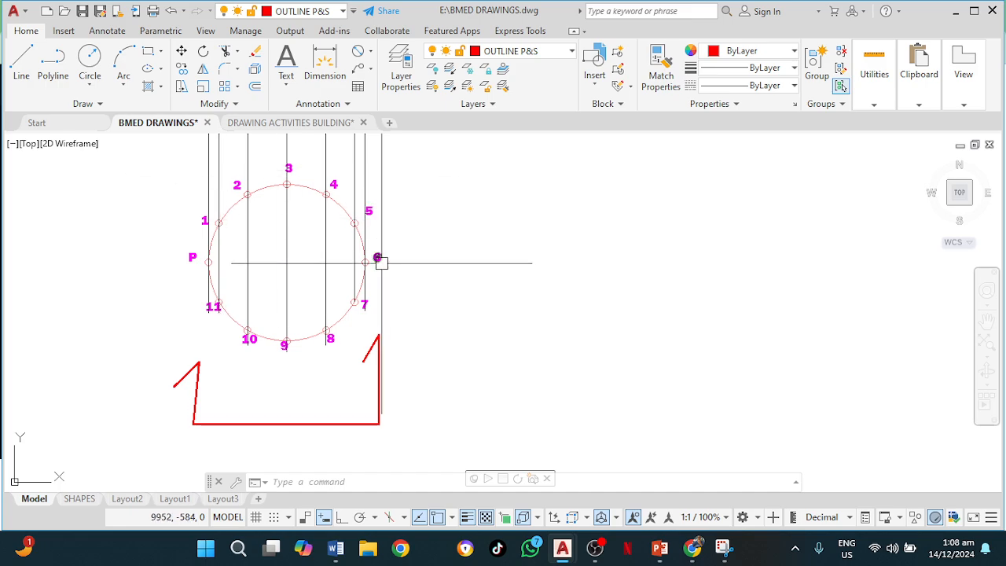
scroll(464, 305, down, 1)
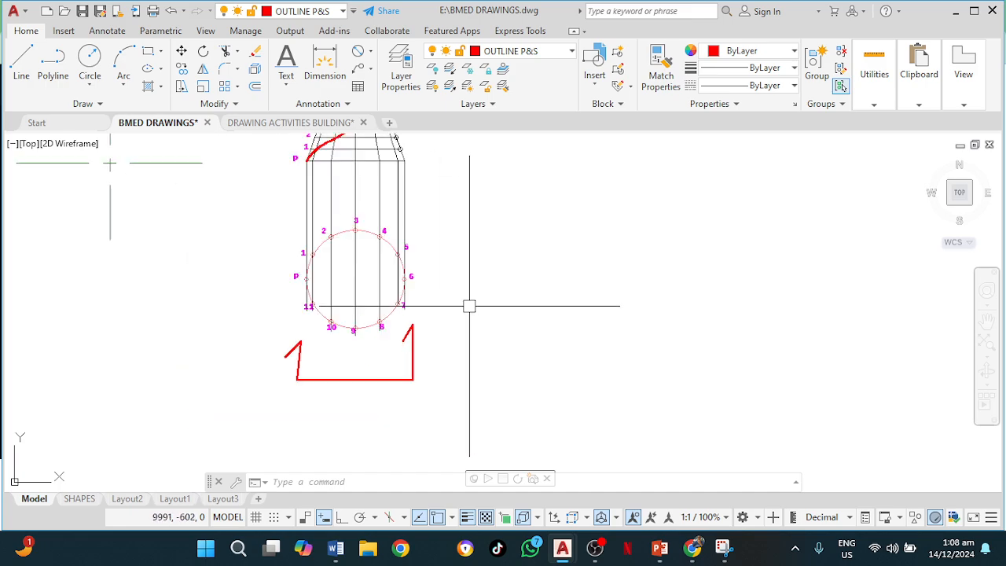
middle_drag(477, 284, 406, 432)
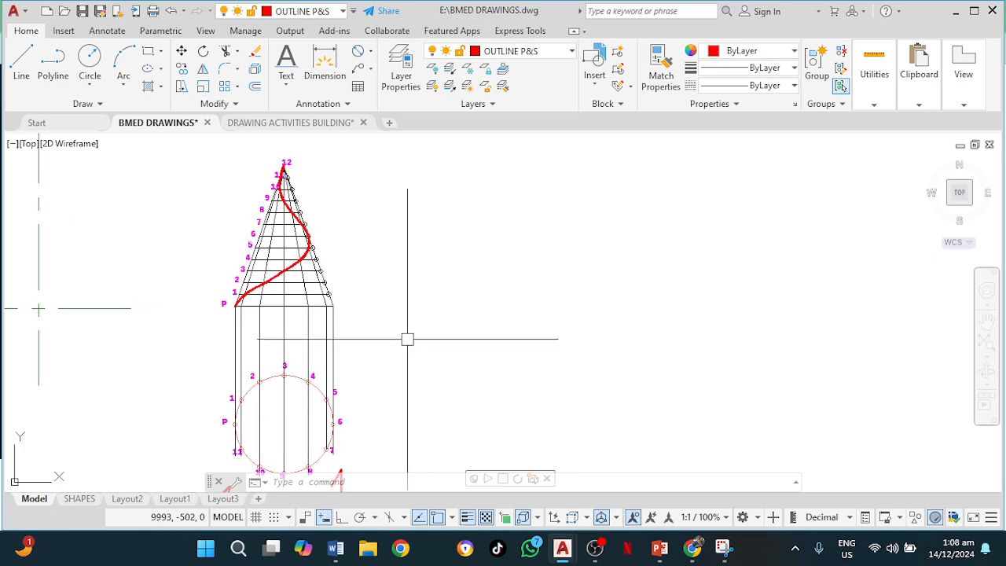
scroll(314, 236, up, 2)
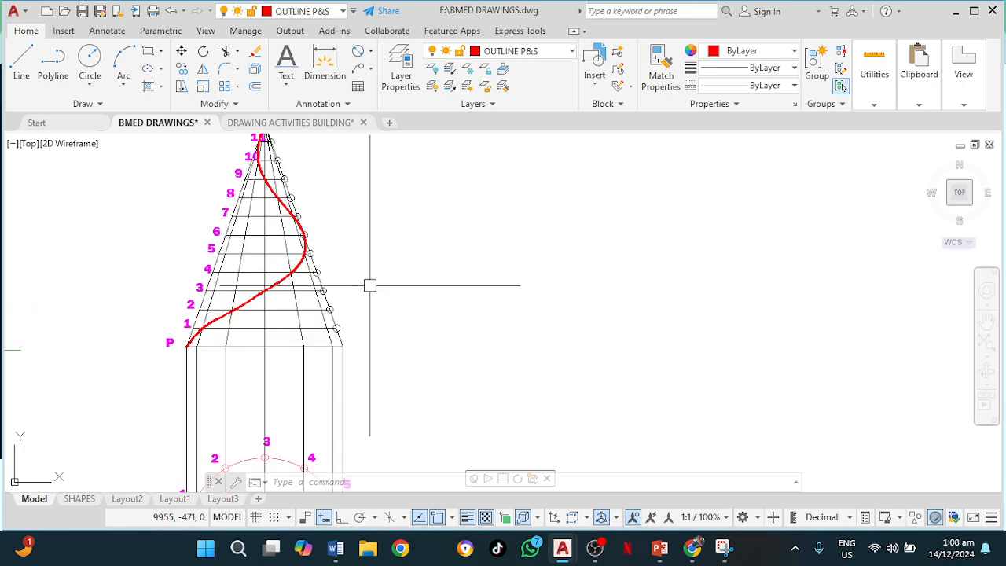
middle_drag(358, 266, 358, 237)
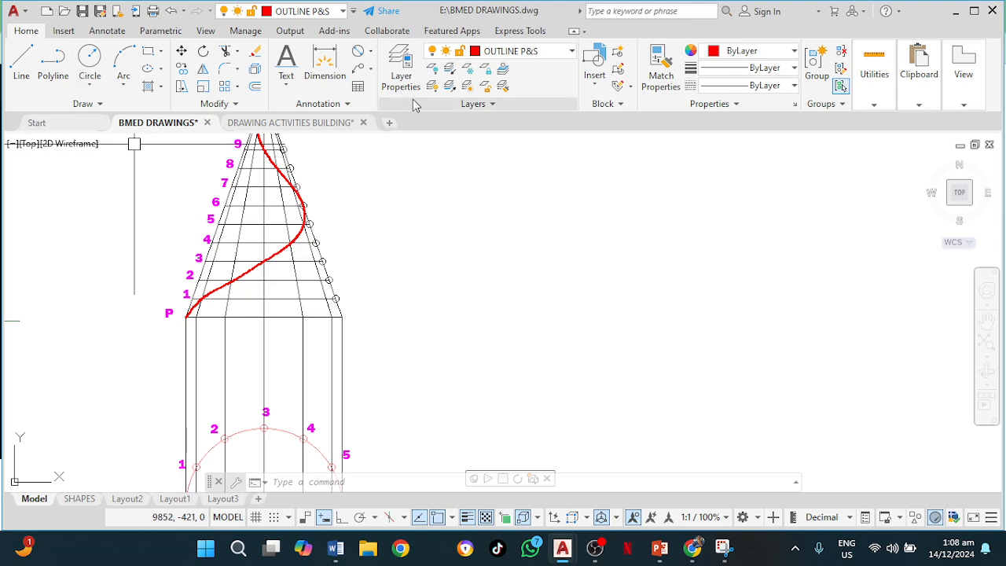
click(548, 53)
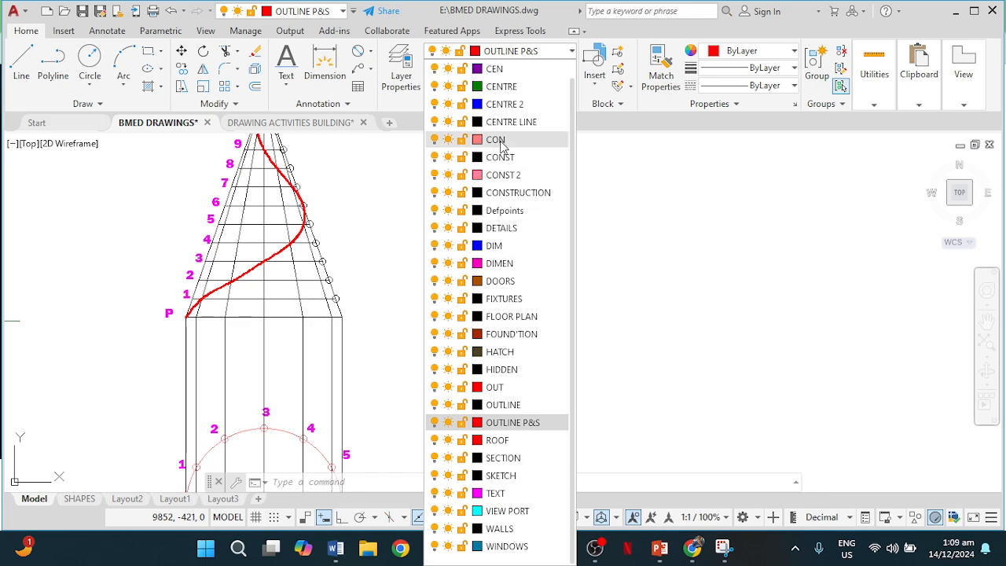
click(498, 140)
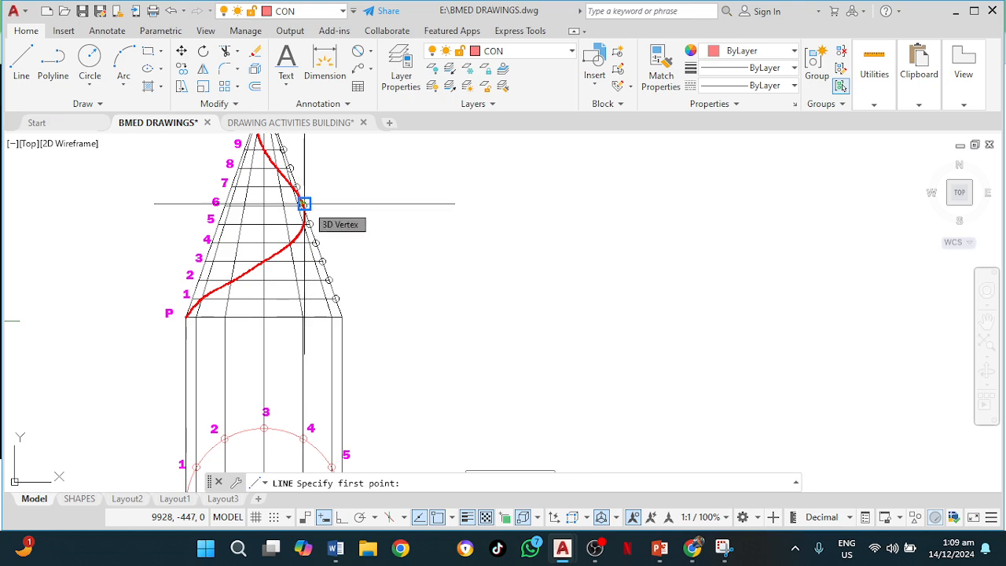
Draw horizontal projection lines to the right from the helix point at level 6 and the cone's right base corner, with aligned ends
click(304, 203)
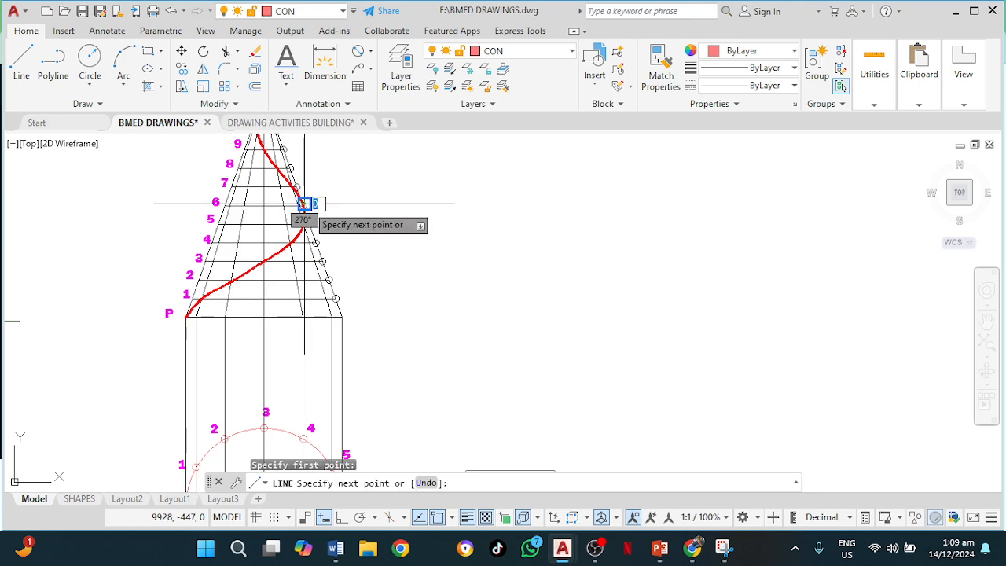
click(532, 204)
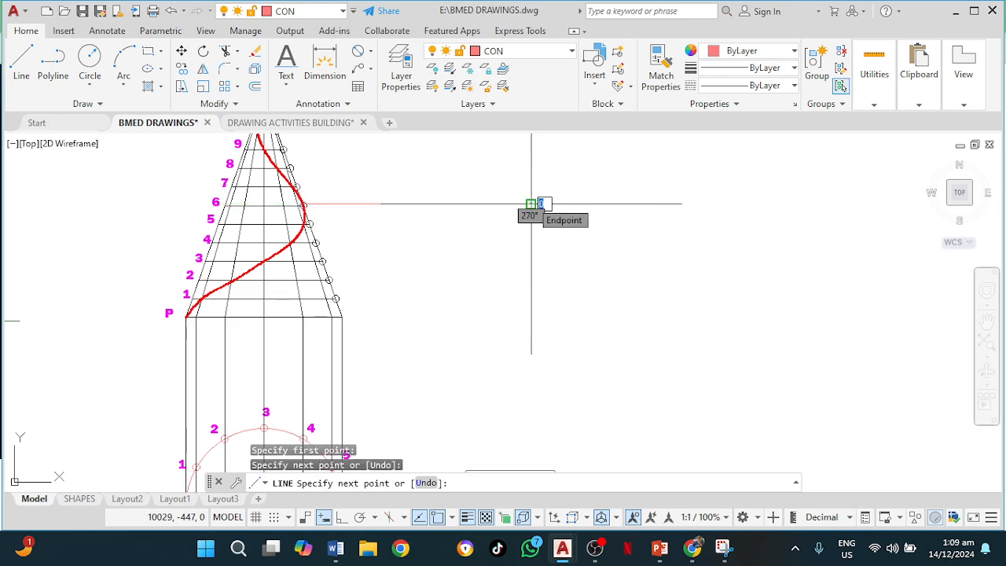
key(Return)
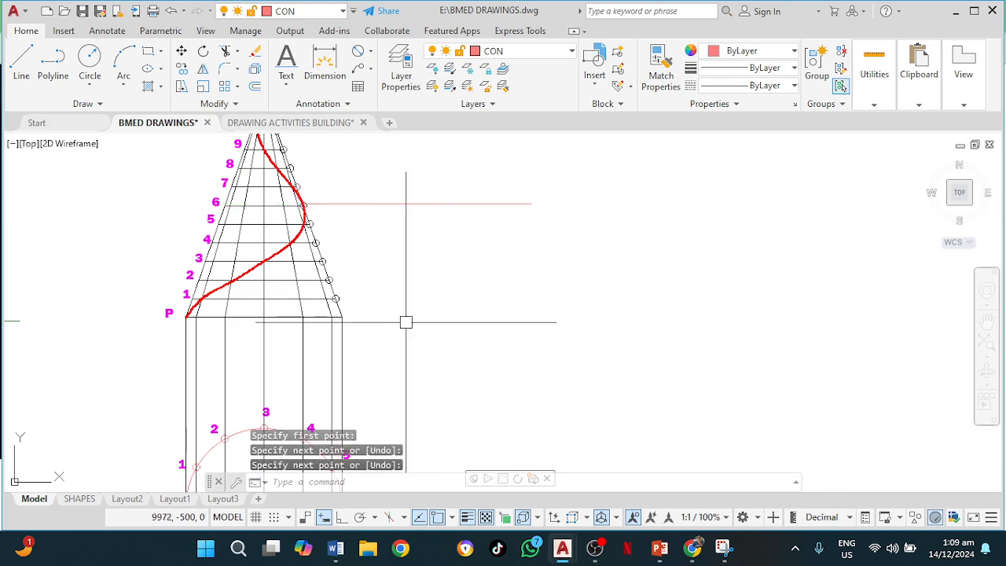
key(Return)
click(344, 317)
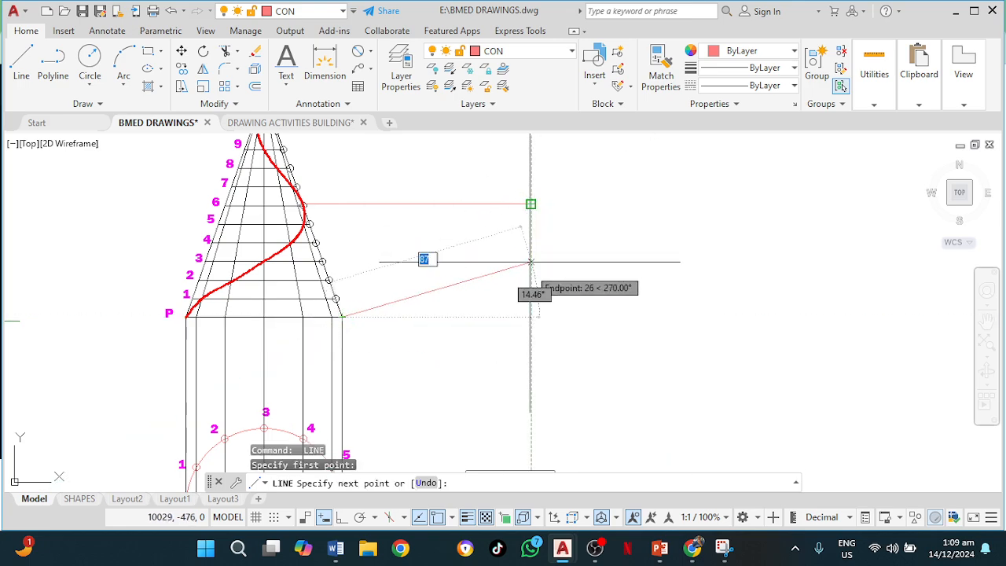
click(531, 318)
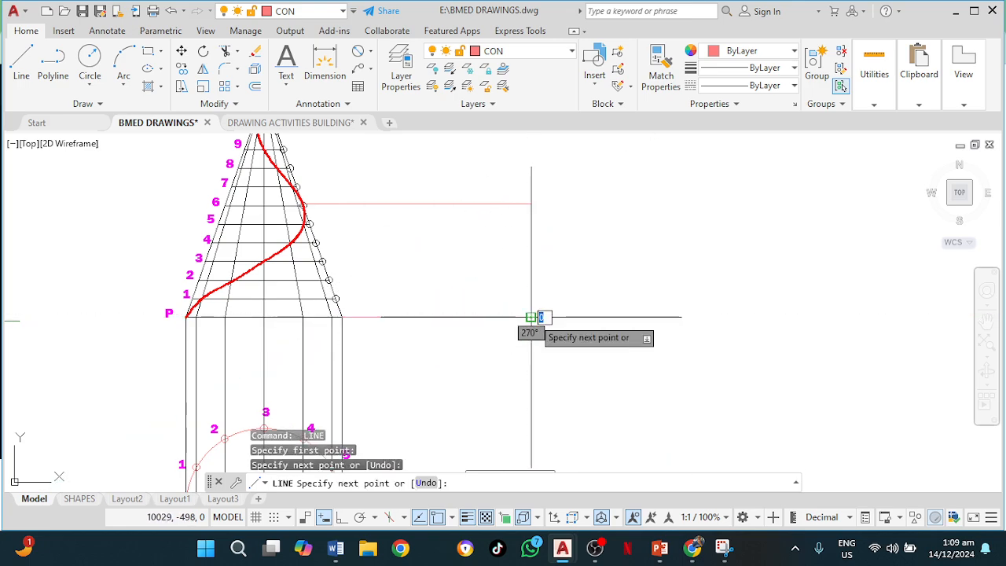
key(Return)
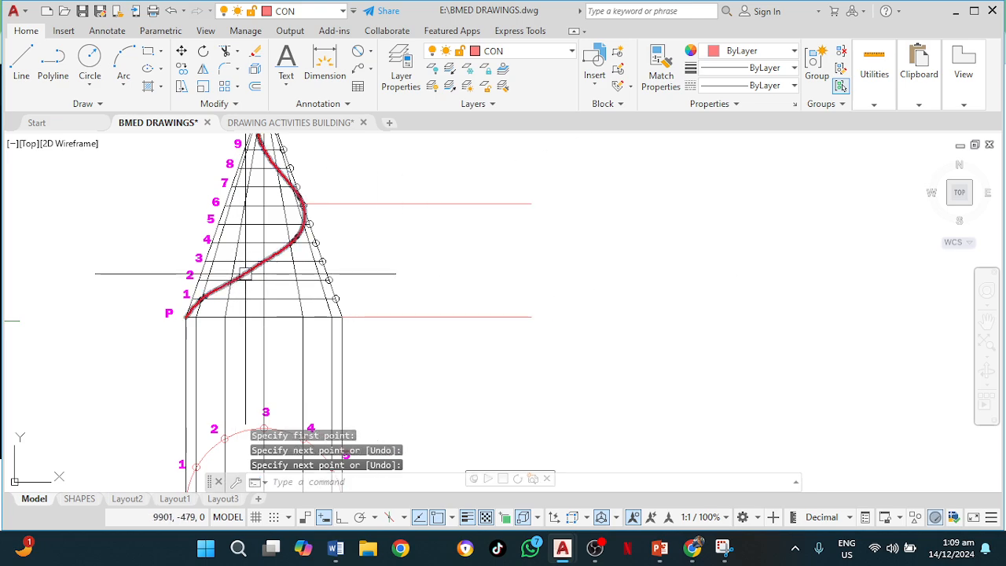
Copy the helix spline twice to the right from base point P, one copy starting at the base projection line's right end, the other midway along it
click(245, 273)
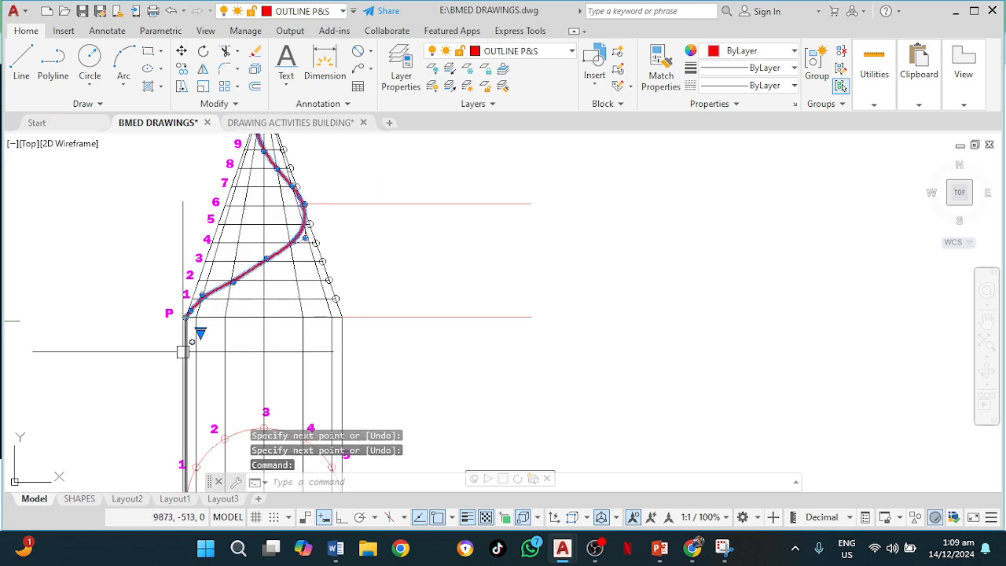
text(CO)
key(Return)
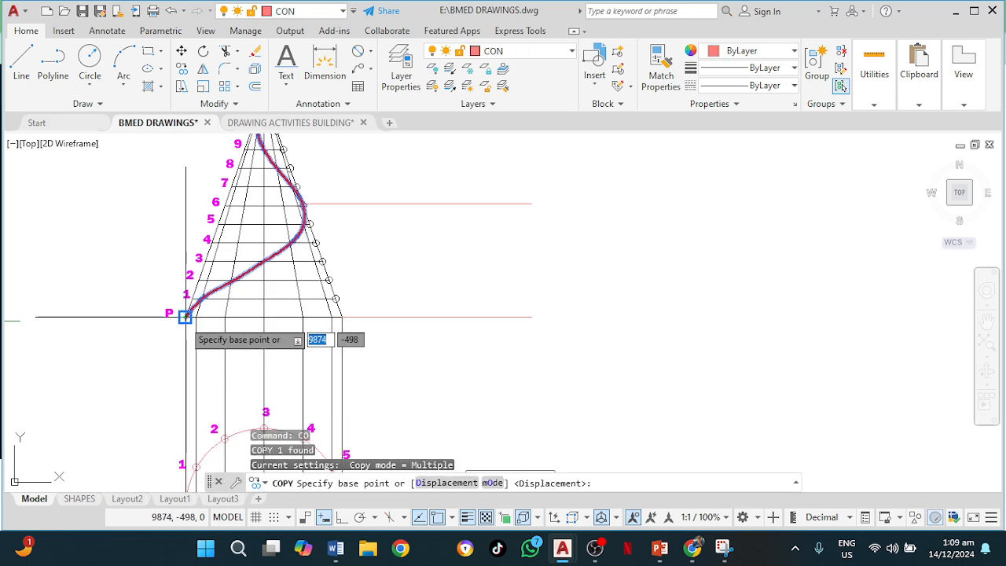
click(185, 316)
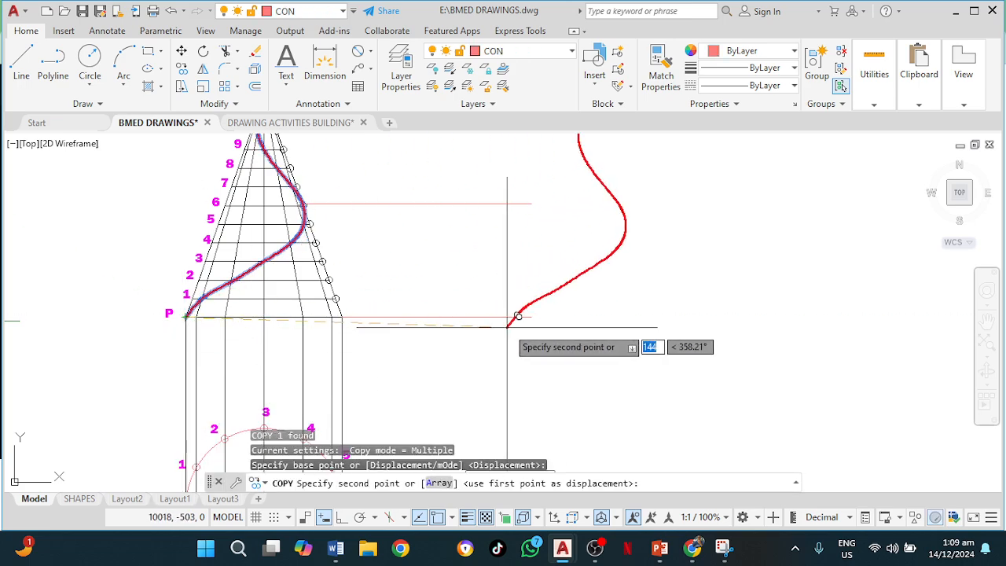
click(532, 317)
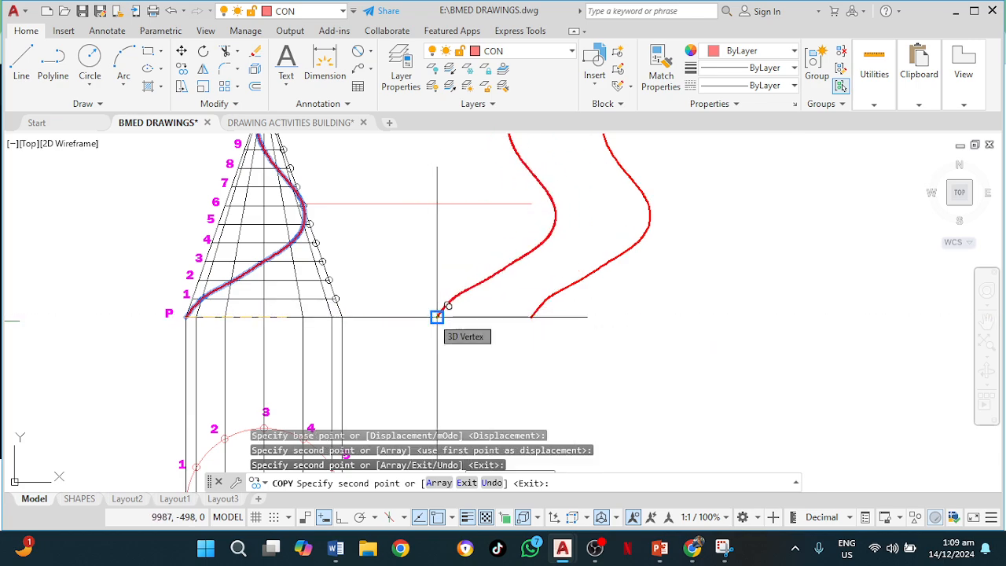
key(Escape)
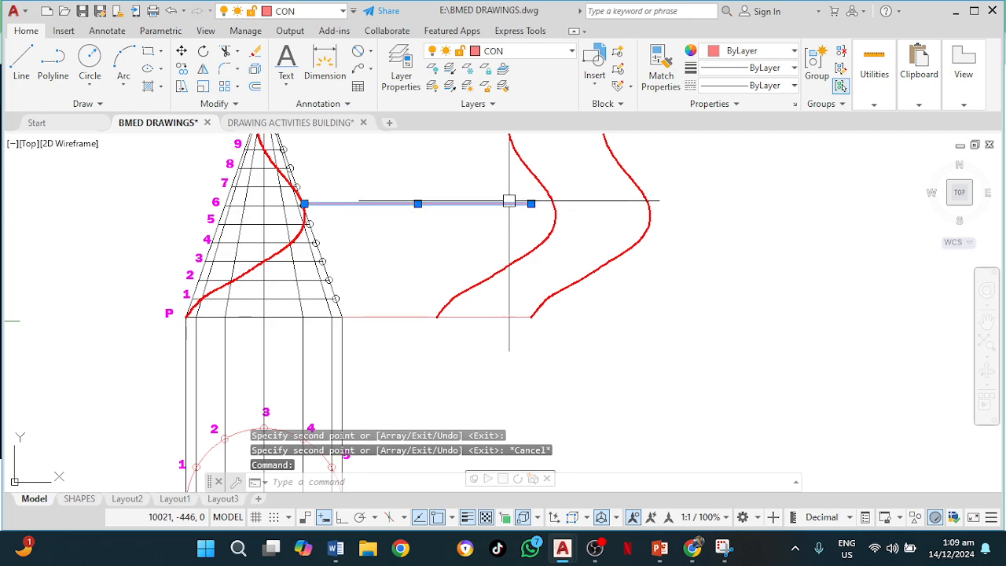
Stretch the level 6 projection line's right end horizontally until it crosses both helix copies
click(531, 203)
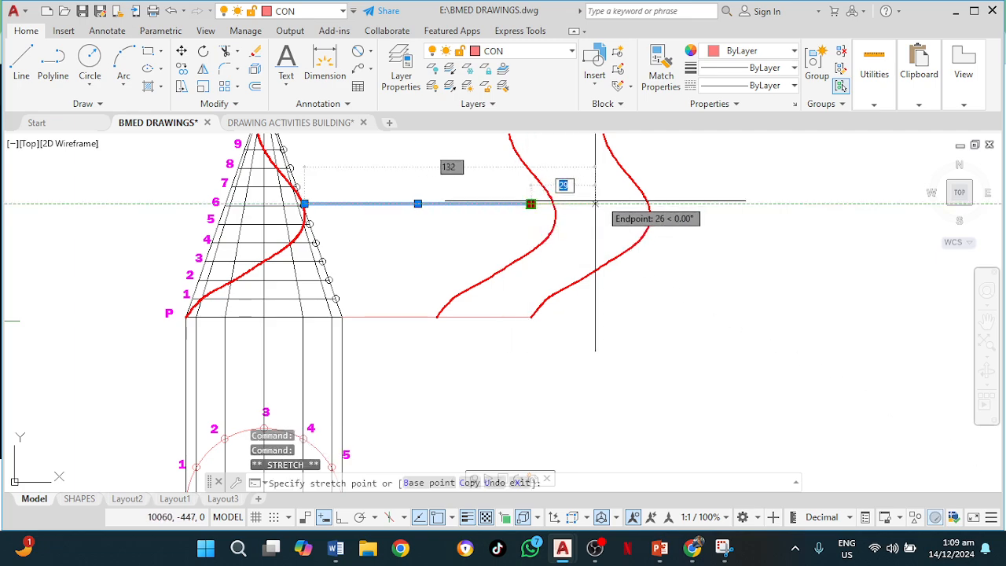
click(680, 203)
key(Escape)
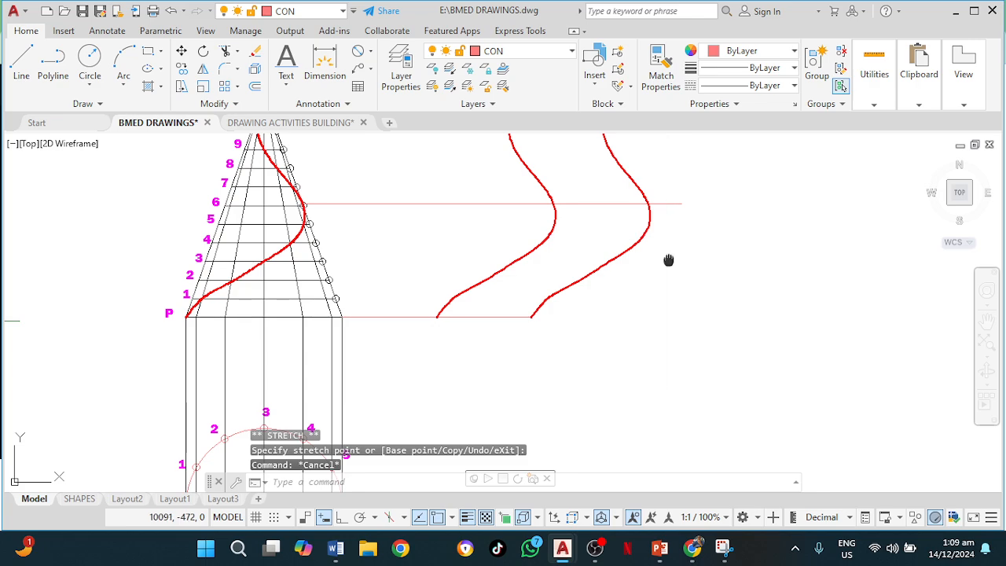
Trim the nearer helix copy above the level 6 line and the farther copy below it
mouse_move(668, 260)
middle_down()
mouse_move(609, 376)
mouse_move(621, 323)
middle_up()
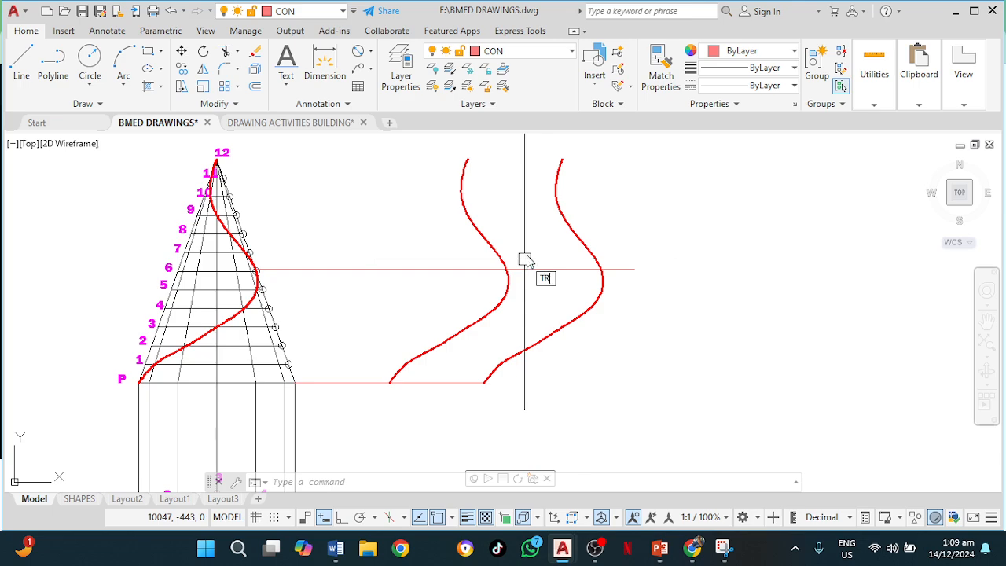
key(Return)
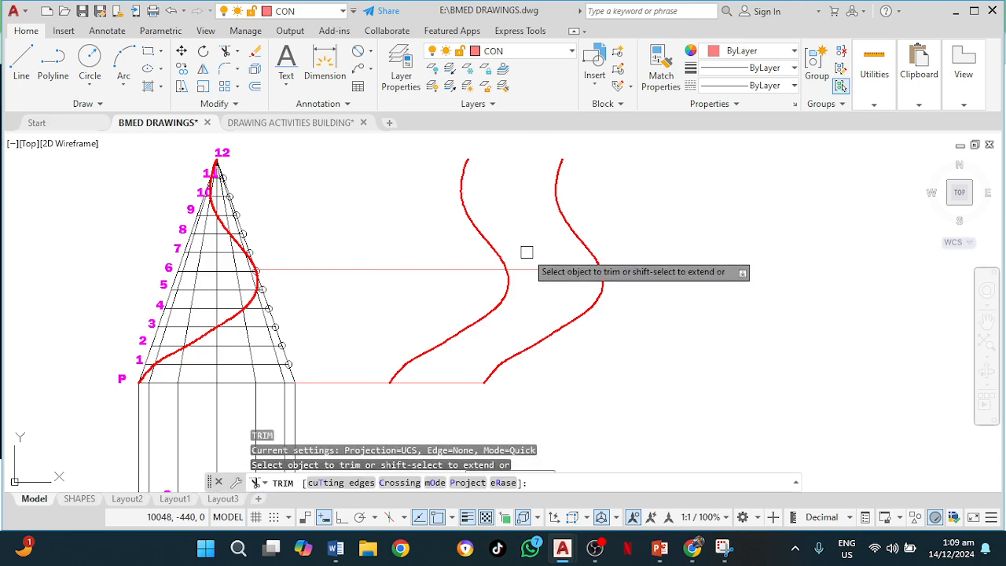
click(488, 243)
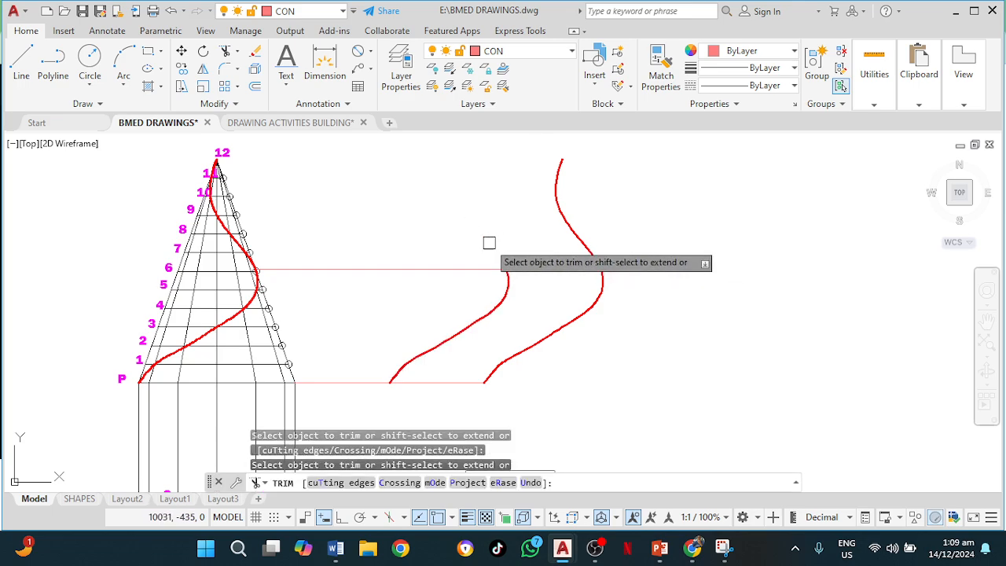
click(554, 339)
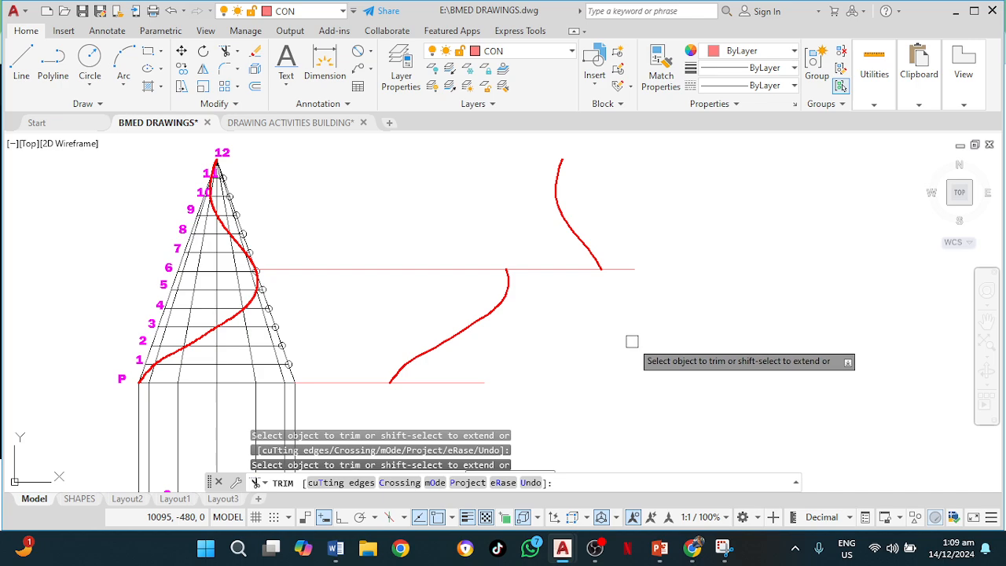
key(Escape)
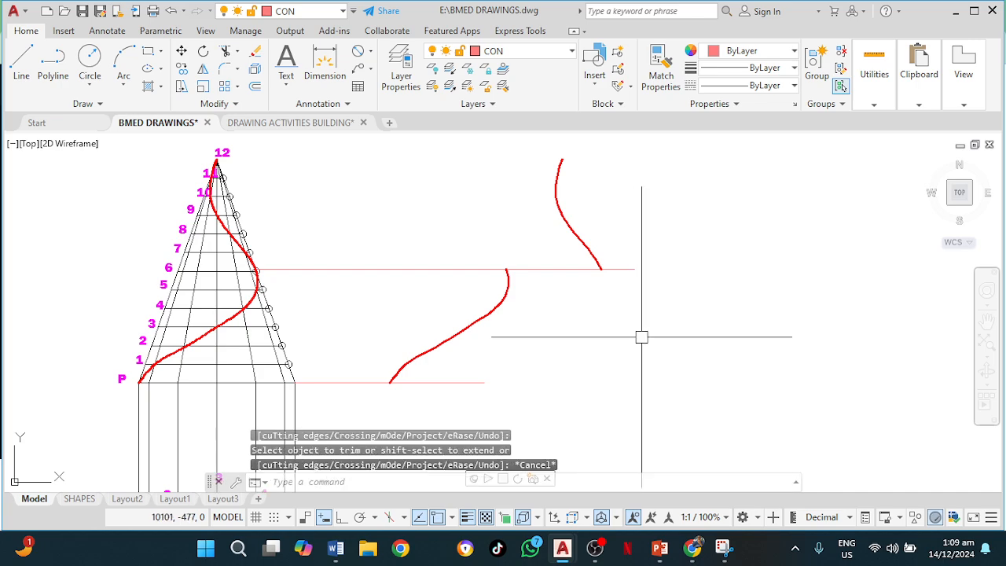
Put the remaining upper half of the farther helix copy on the HIDDEN layer
click(586, 244)
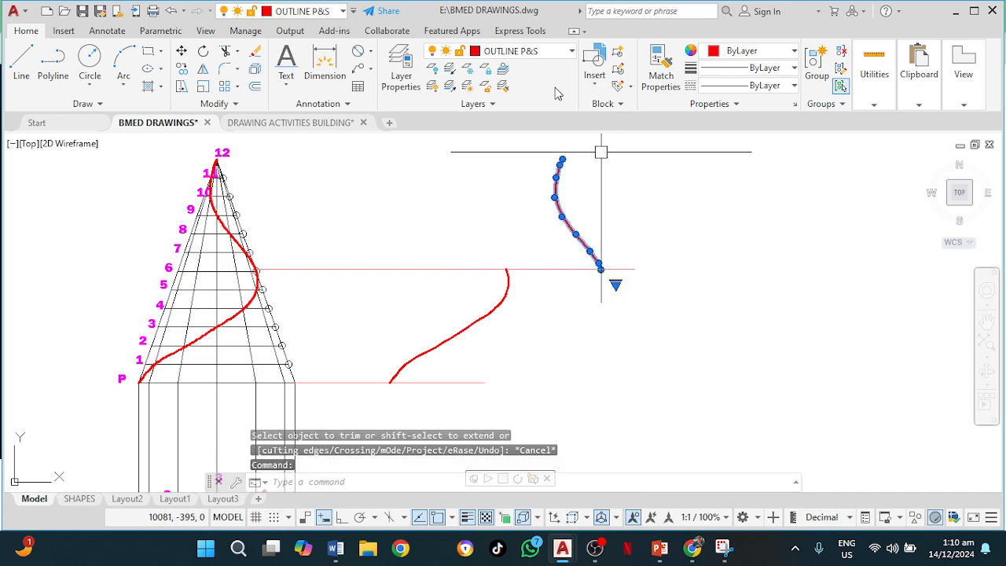
click(552, 55)
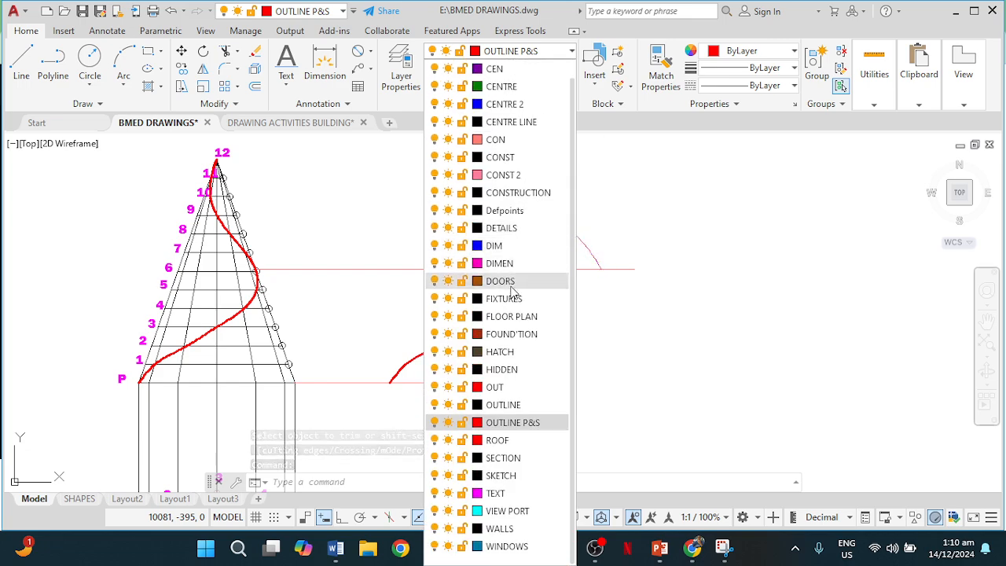
click(502, 369)
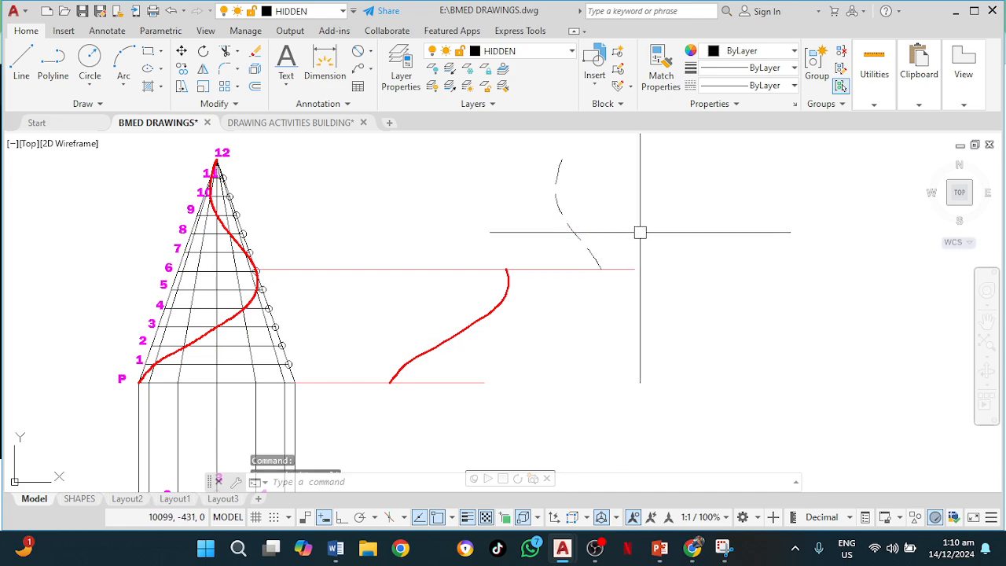
key(Escape)
Move the hidden upper half by its lower end onto the upper end of the red lower half
click(575, 234)
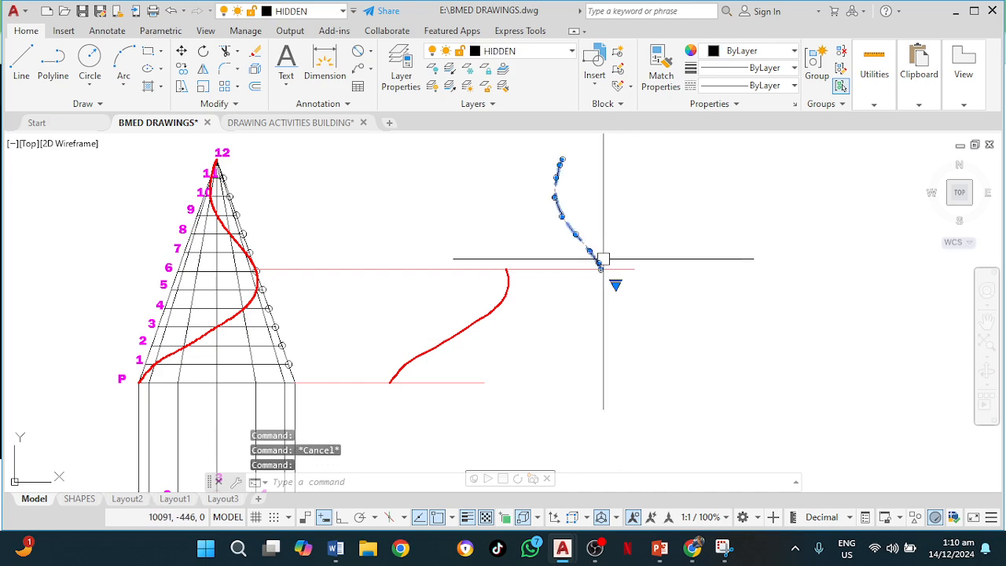
key(Return)
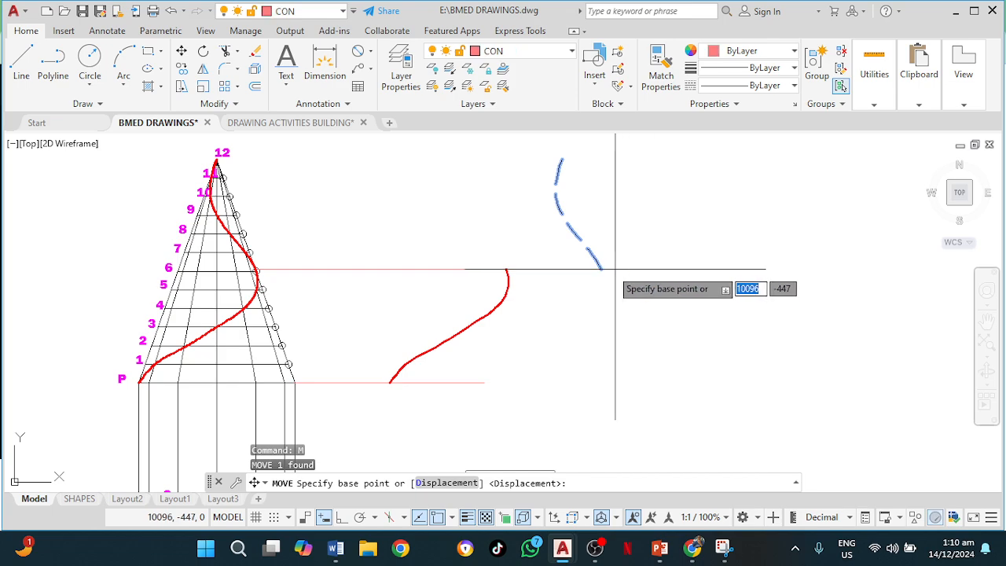
click(600, 269)
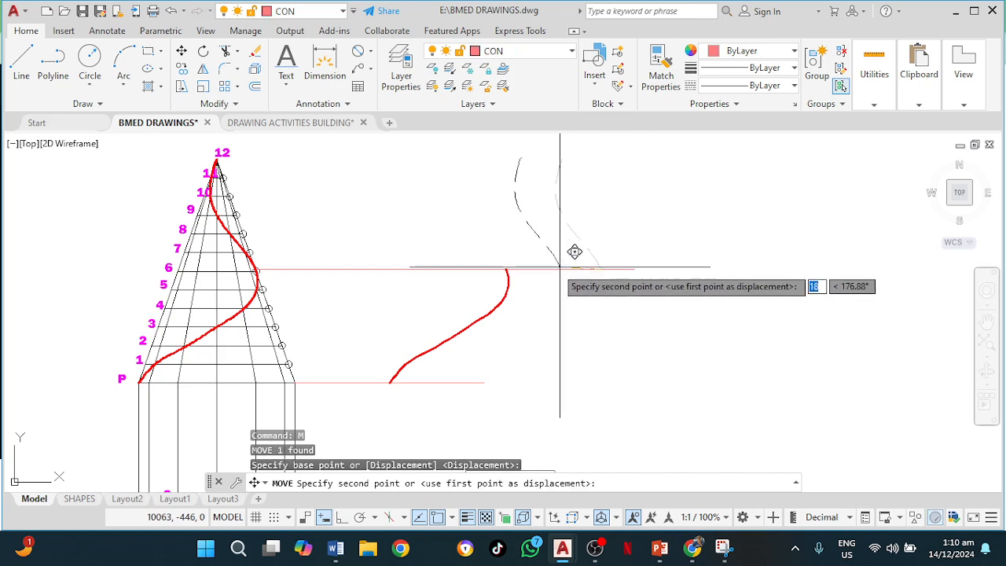
click(507, 265)
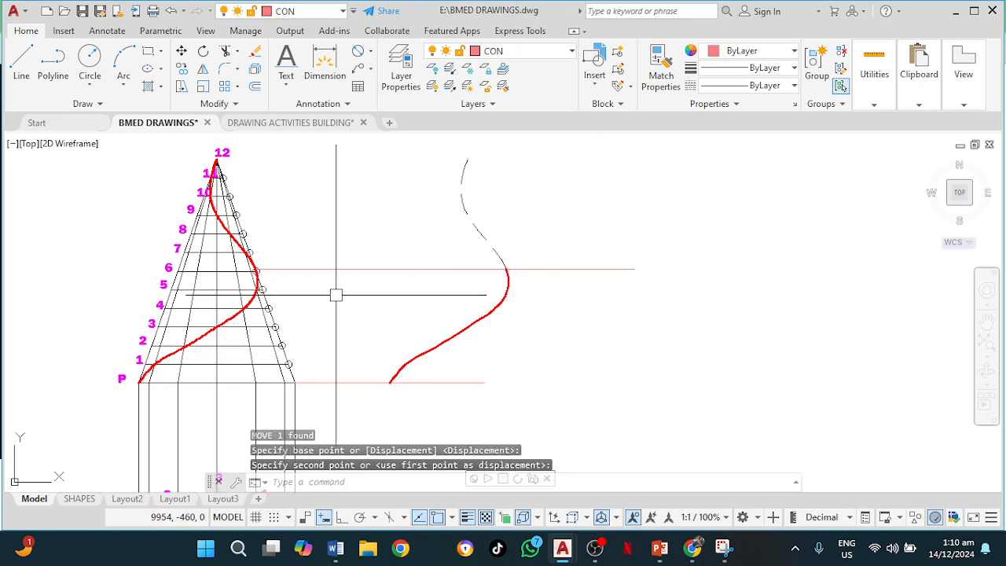
Delete the original spline on the cone and move the joined hidden and solid halves by their lower end to point P
click(198, 338)
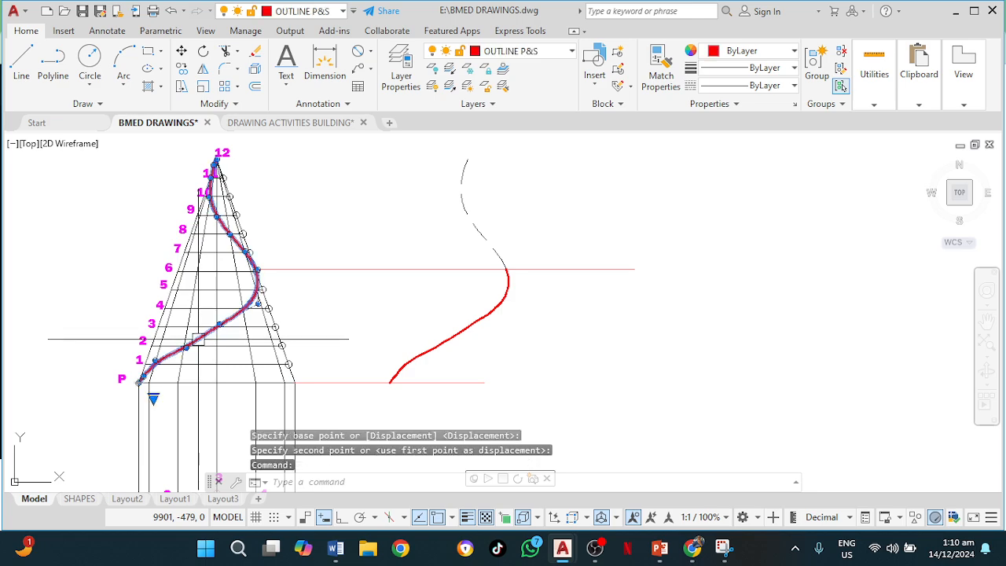
key(Delete)
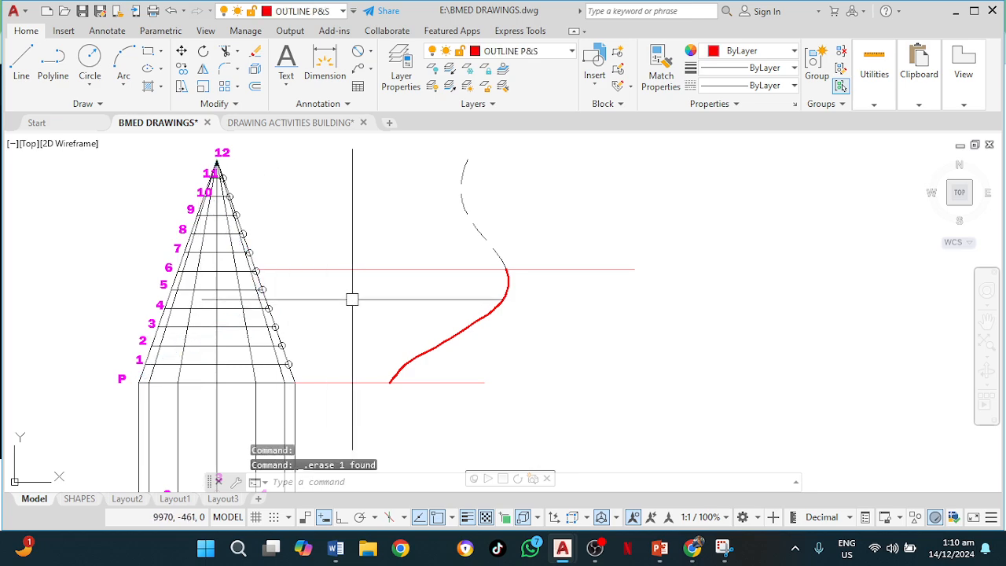
click(432, 346)
click(477, 236)
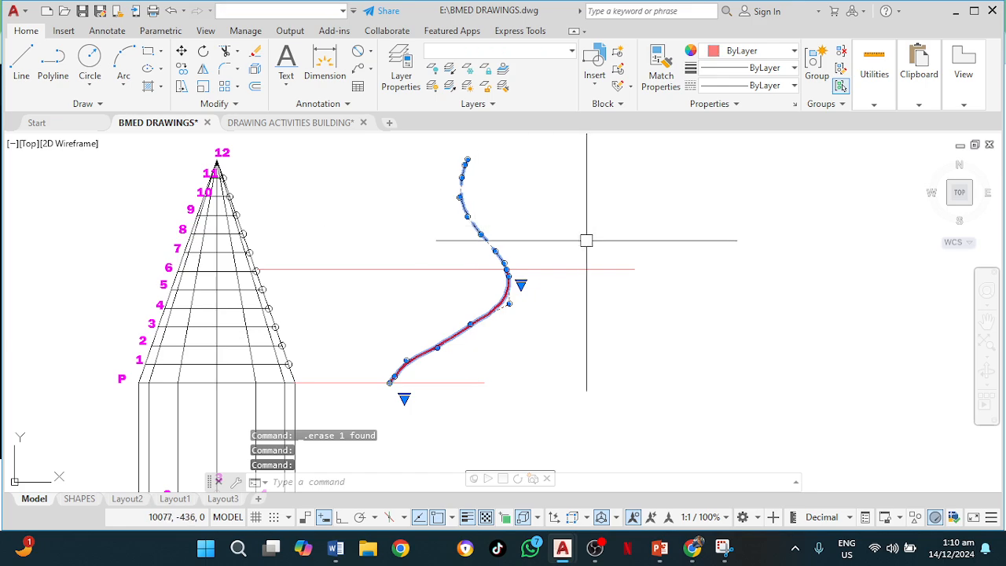
key(Return)
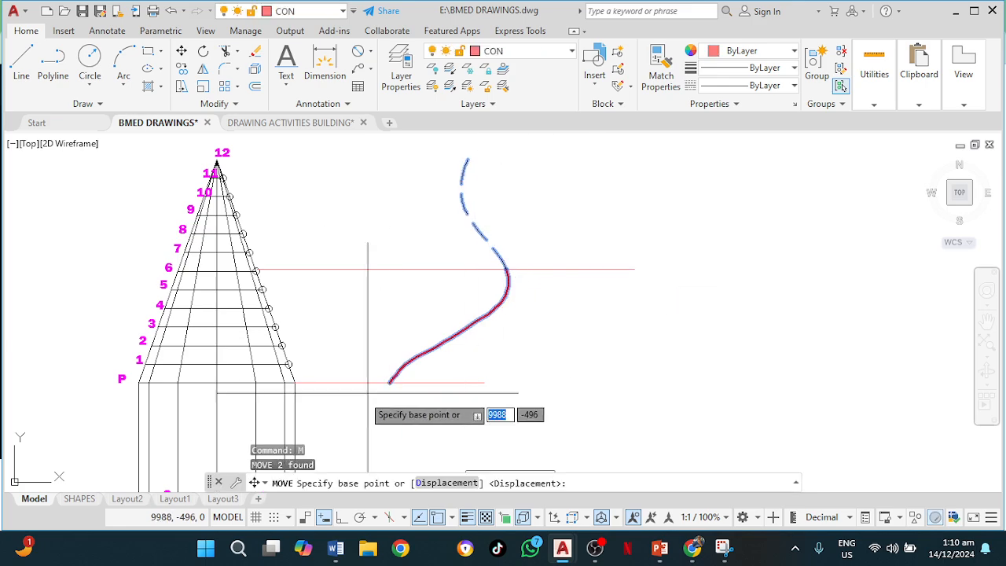
click(390, 382)
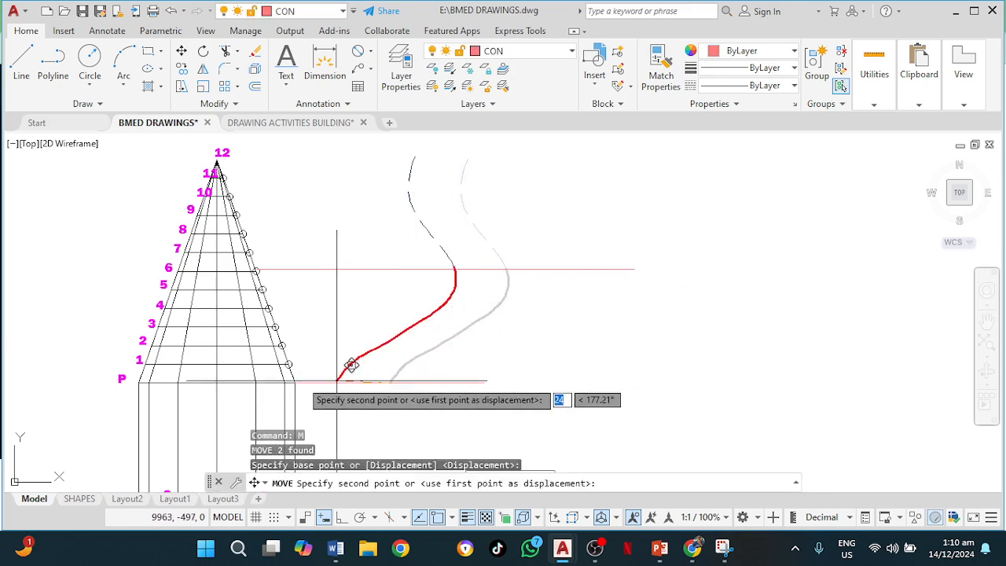
click(138, 382)
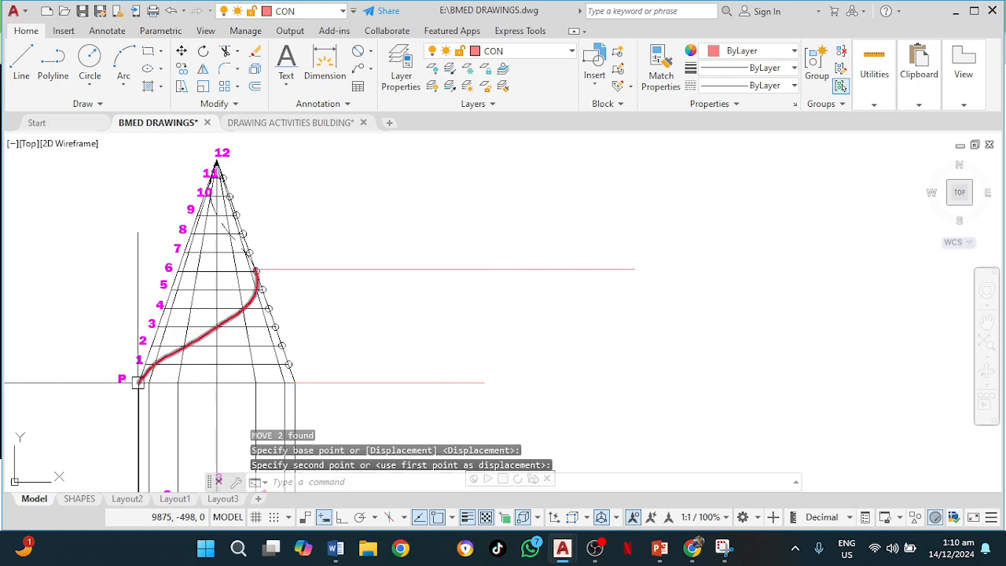
Set the colour of the helix's hidden upper half to Red in its properties
scroll(260, 246, up, 5)
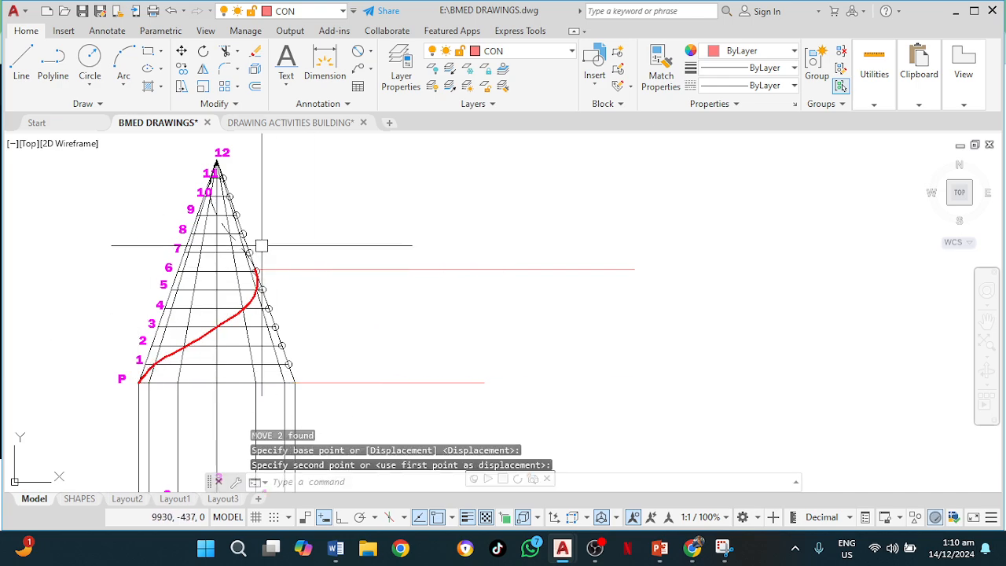
click(176, 249)
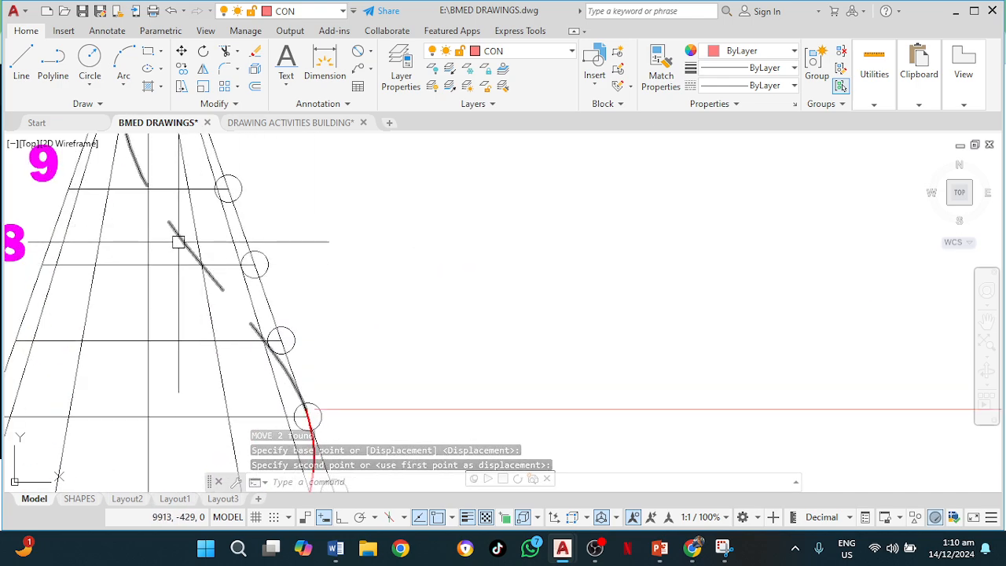
click(176, 249)
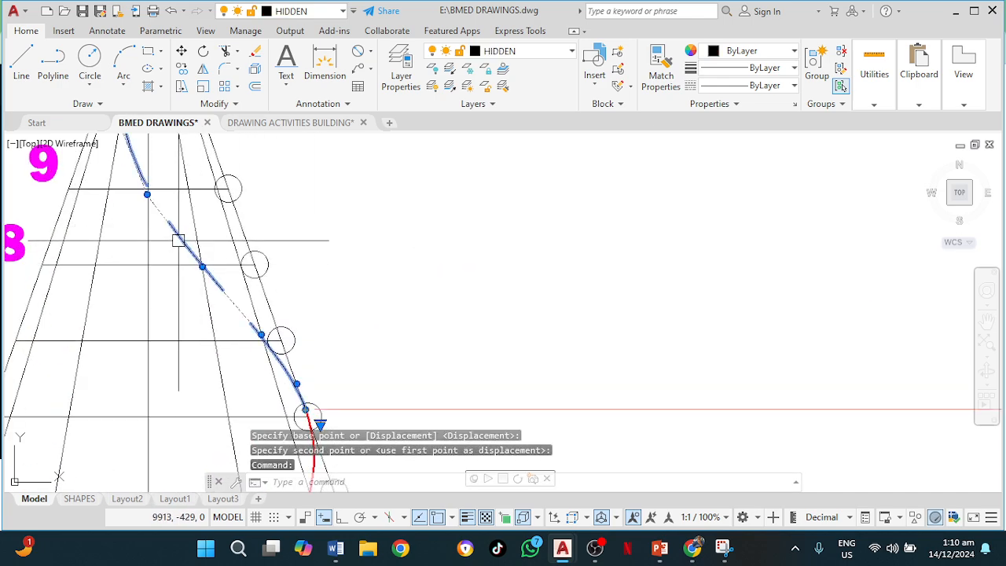
right_click(394, 213)
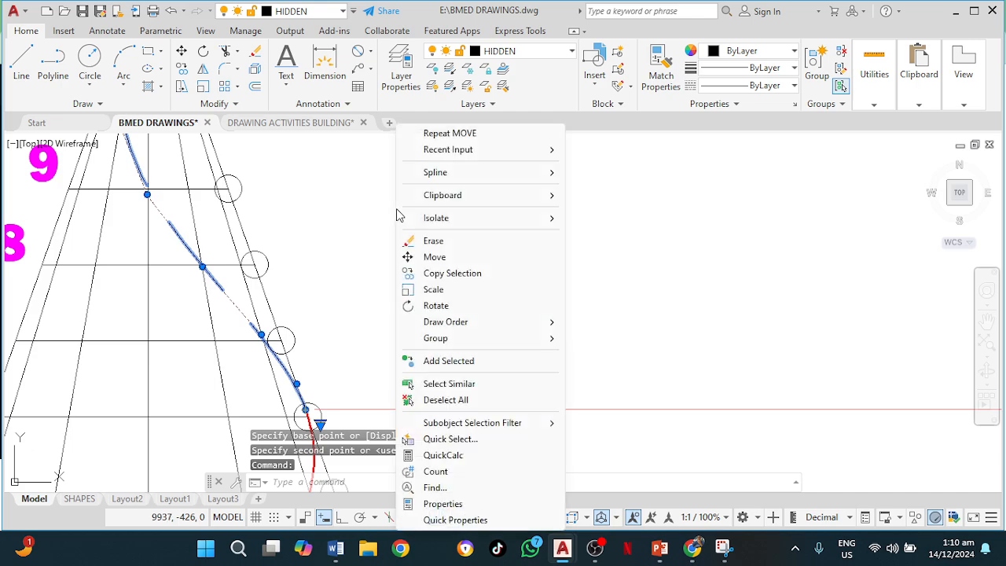
click(441, 504)
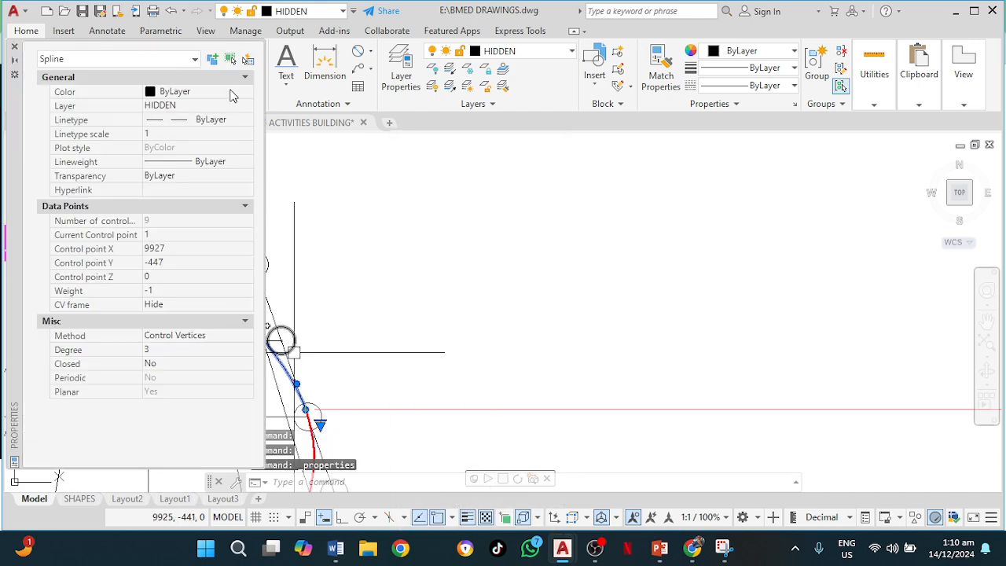
click(246, 93)
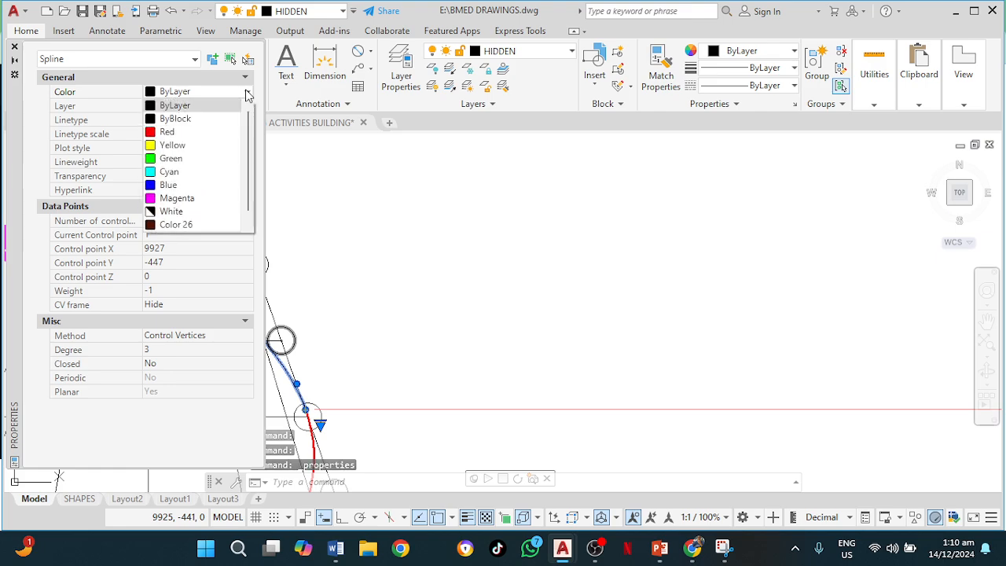
click(166, 132)
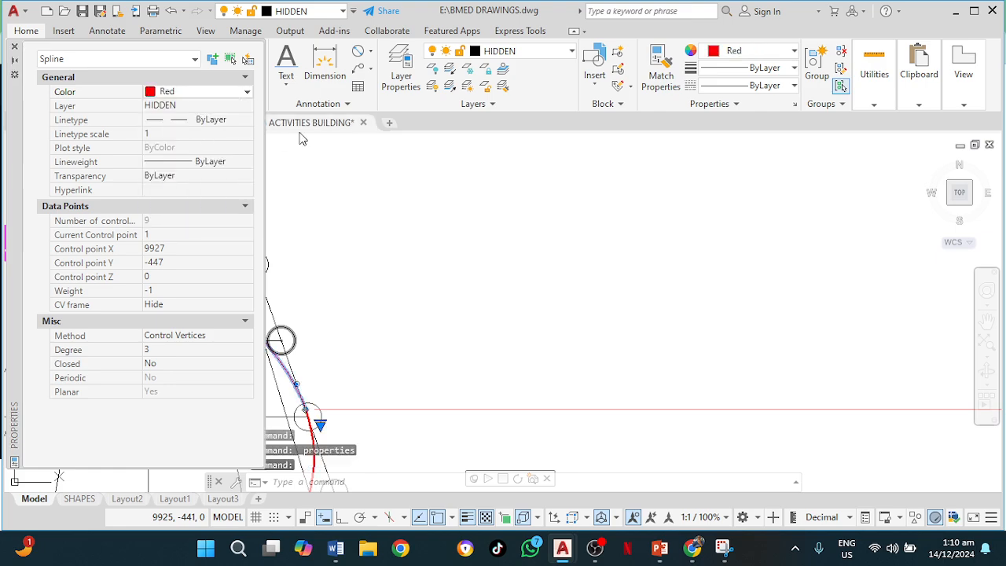
click(15, 48)
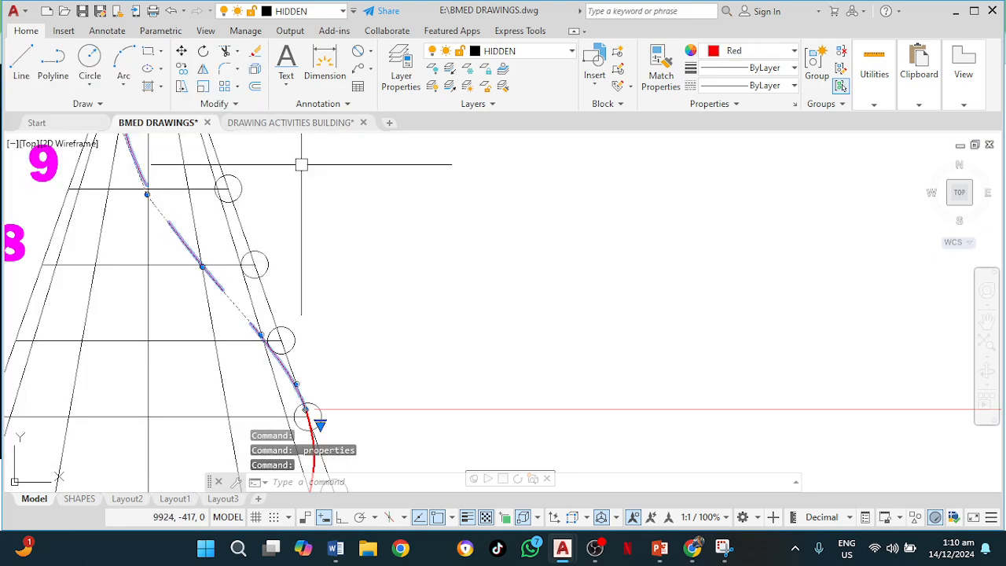
key(Escape)
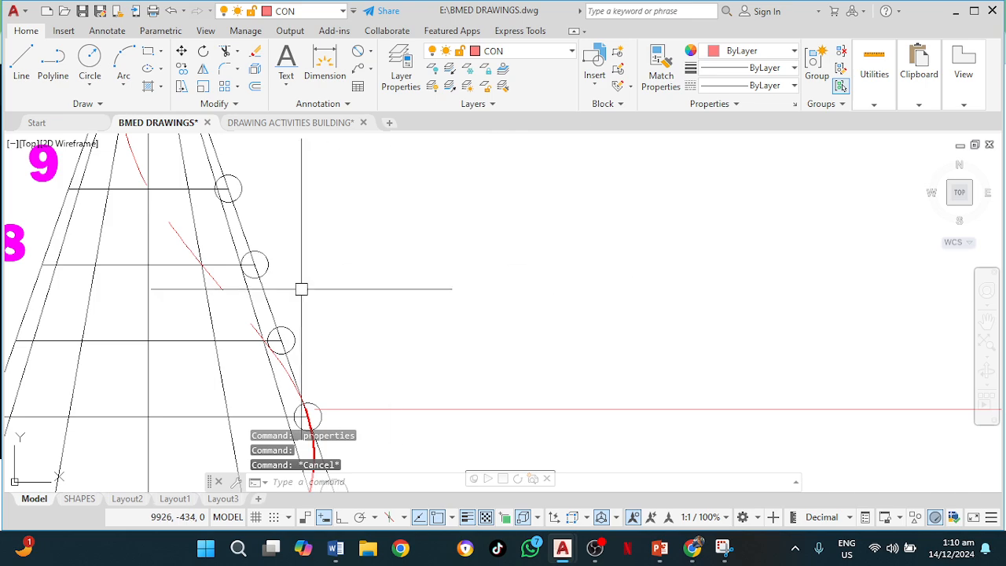
Set the lineweight of the helix's hidden upper half to 0.30 mm in its properties
click(222, 286)
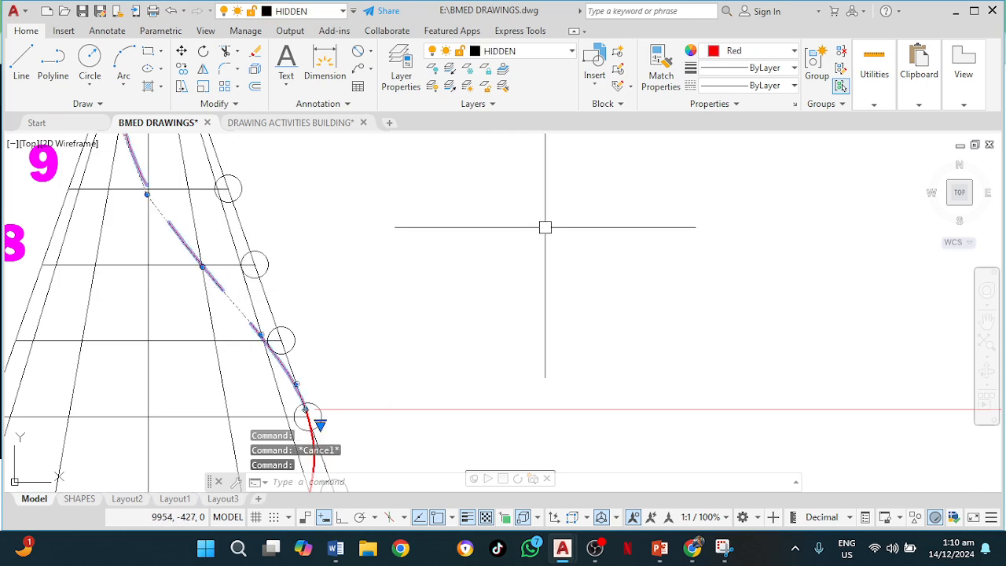
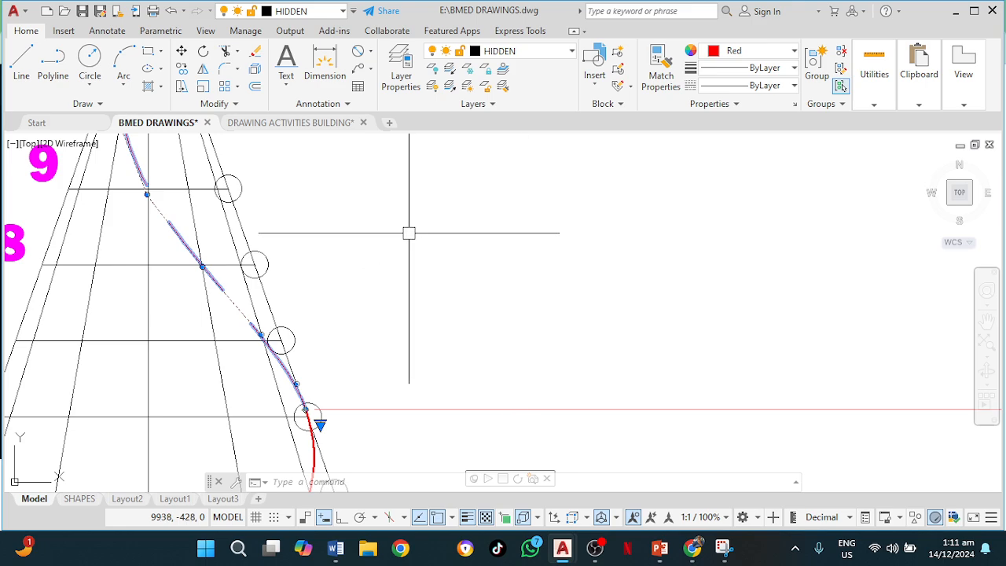
right_click(439, 273)
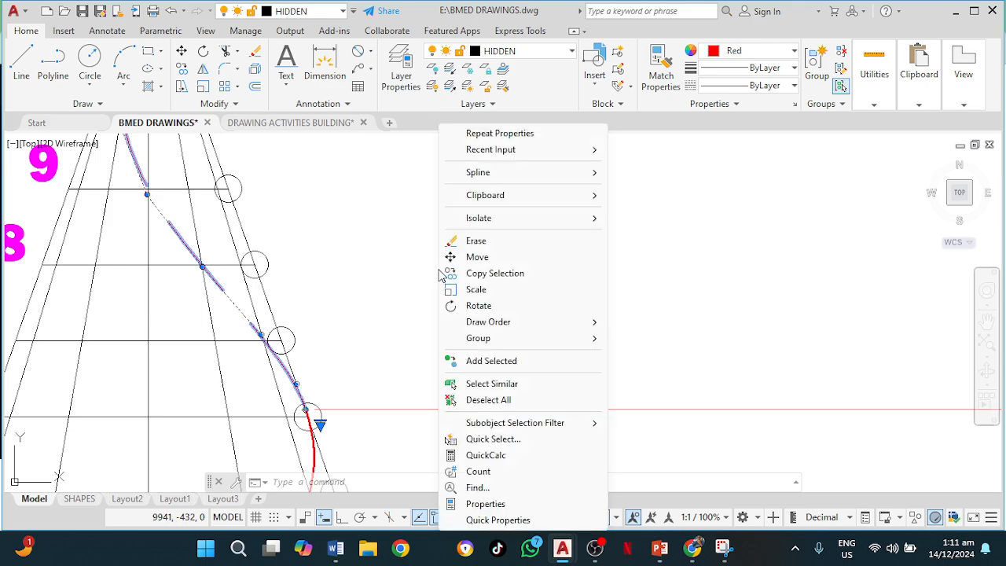
click(482, 503)
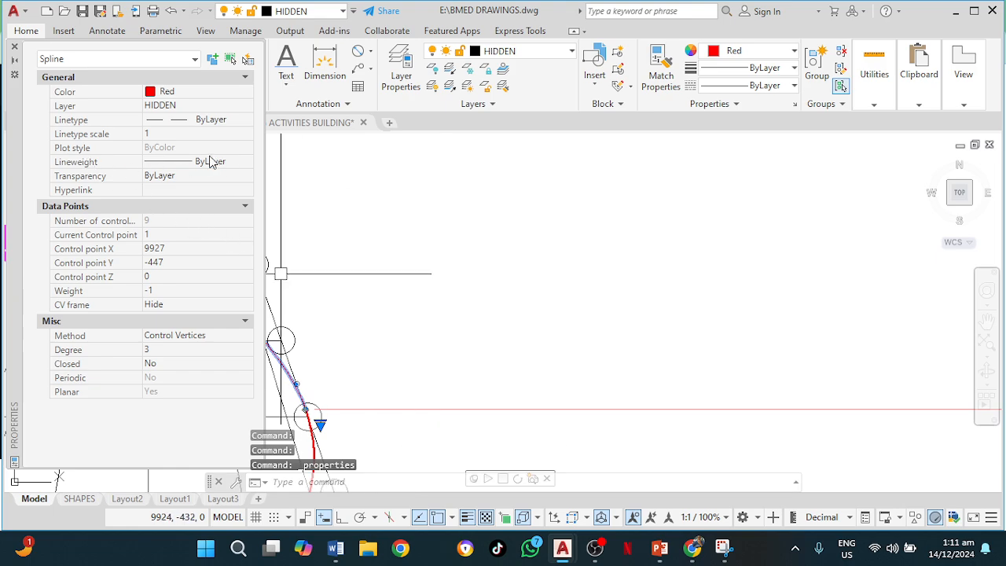
click(243, 163)
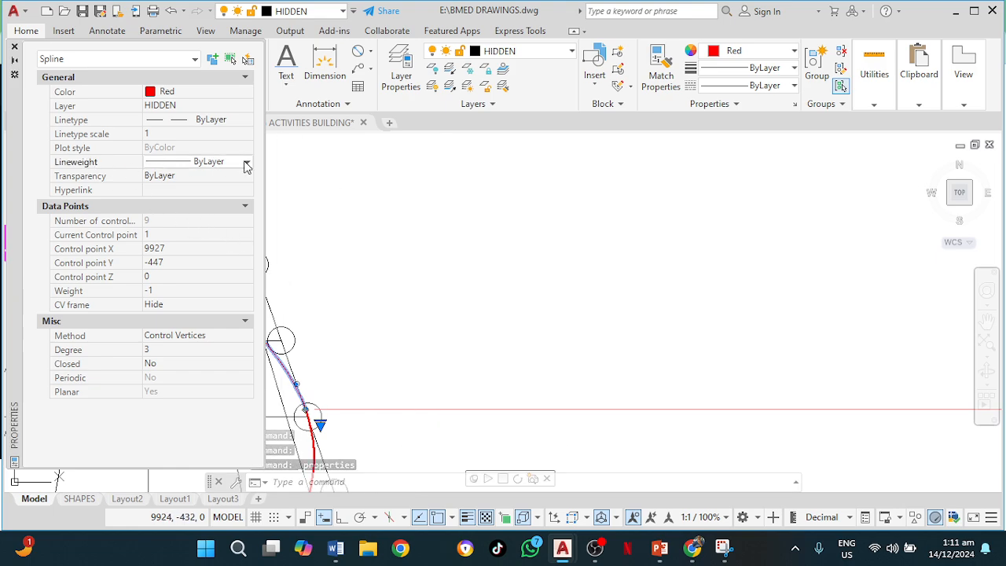
click(246, 165)
scroll(236, 220, down, 3)
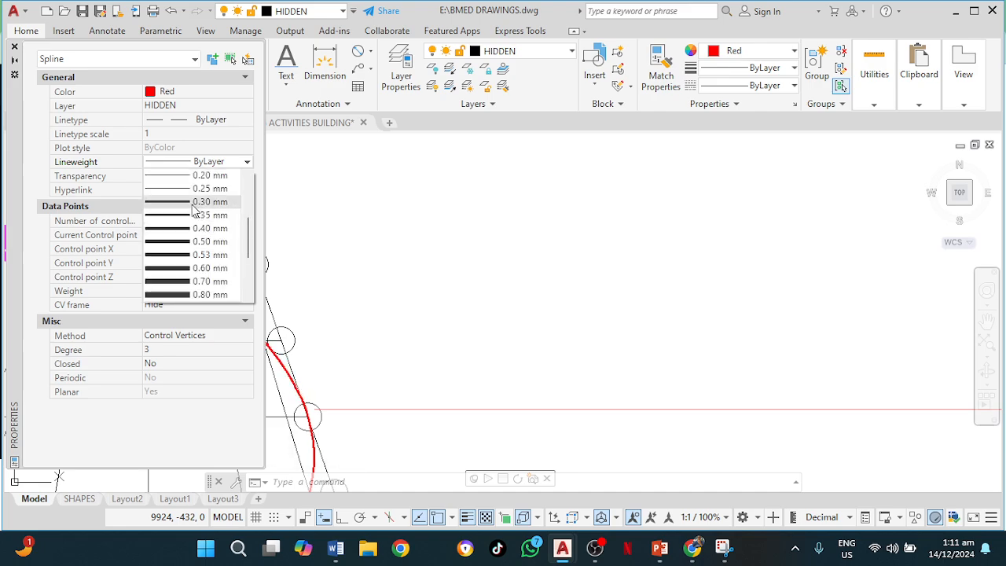
click(194, 205)
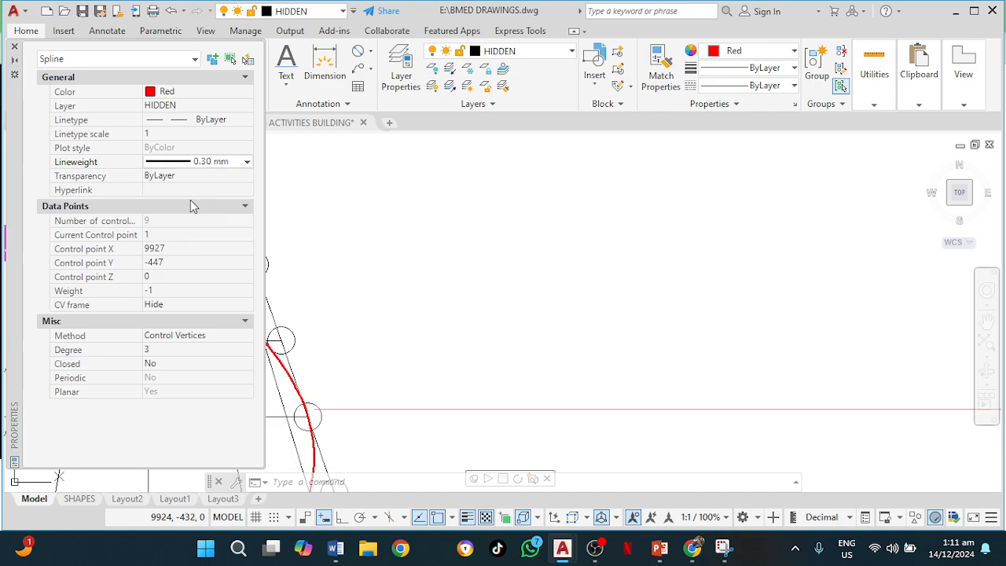
click(13, 49)
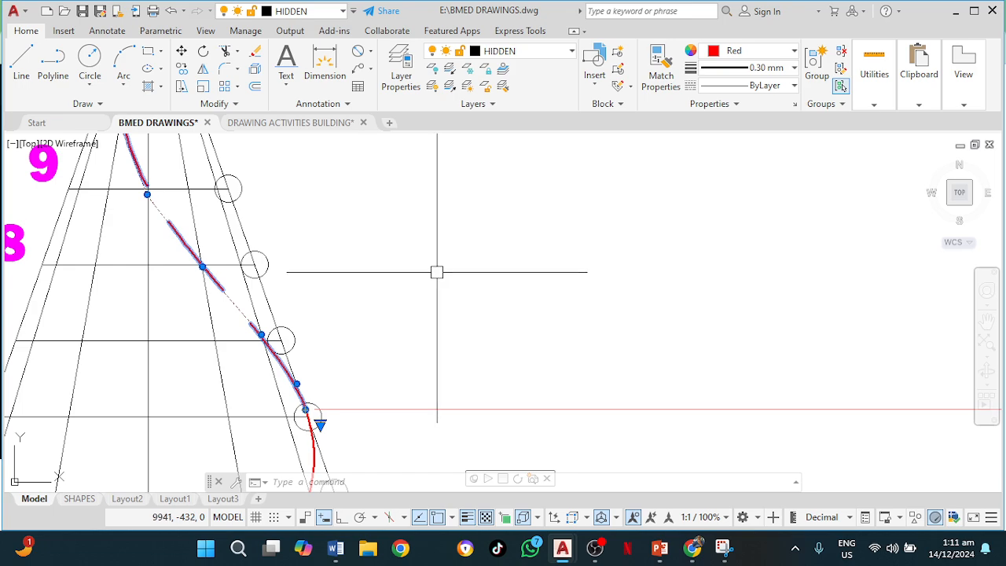
key(Escape)
scroll(427, 272, down, 2)
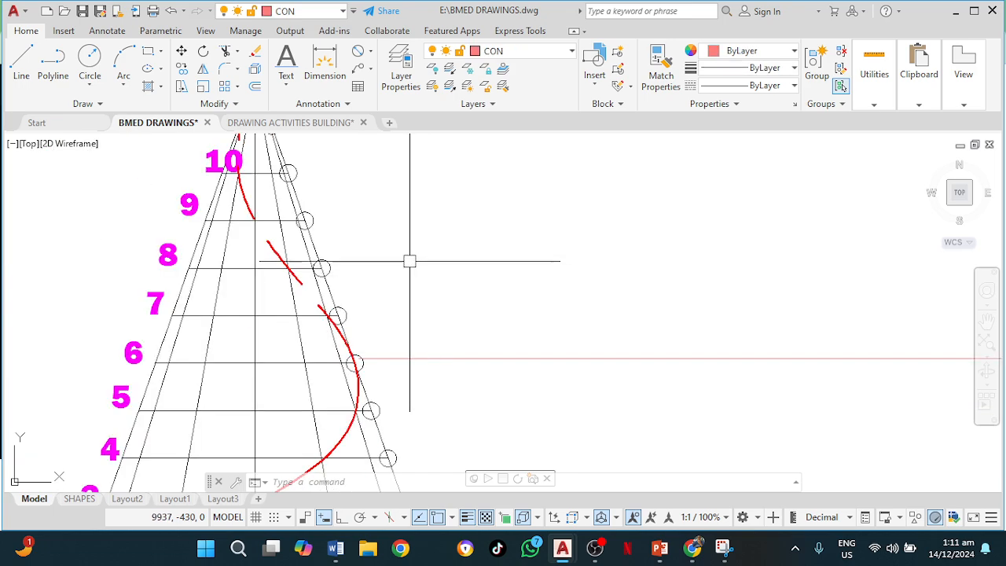
scroll(408, 252, down, 1)
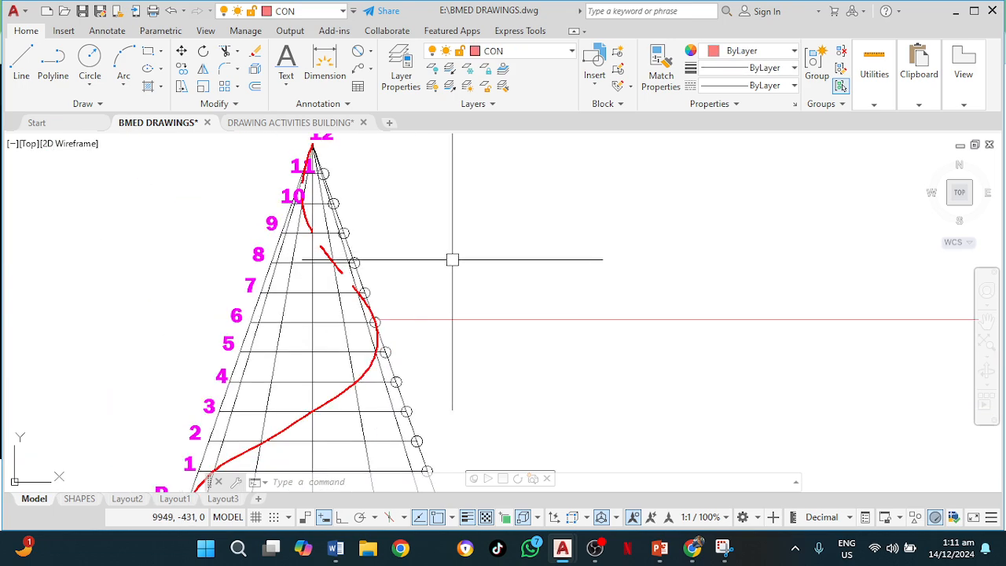
Move the labels 11 and 10 outward to the left so they sit clear of the cone's sloping edge
middle_drag(452, 259, 616, 321)
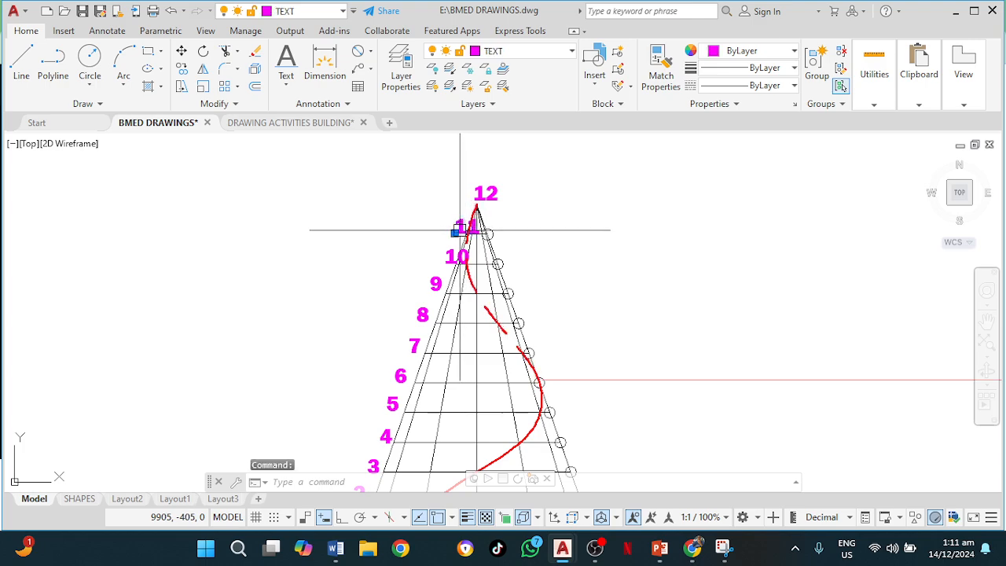
click(454, 232)
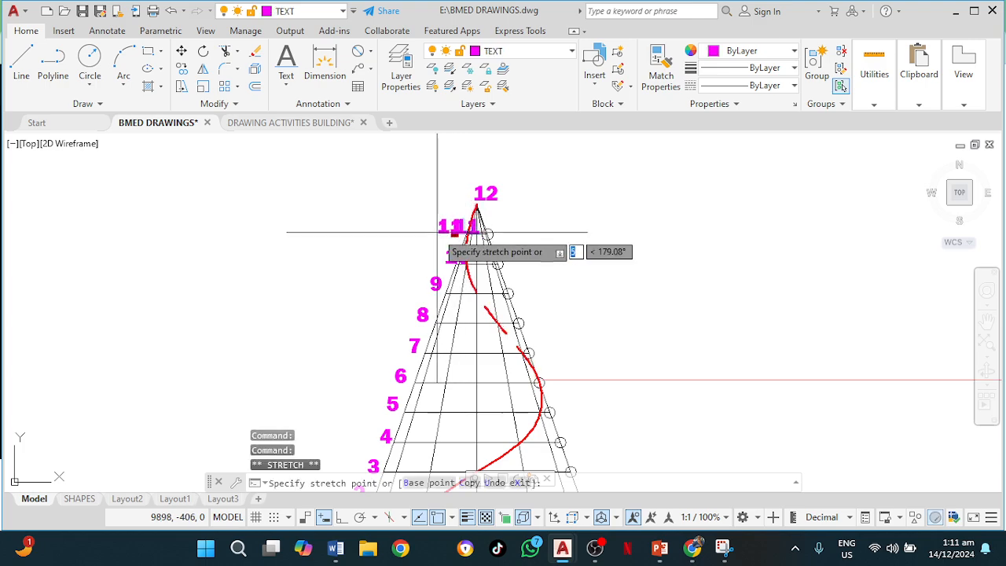
key(Escape)
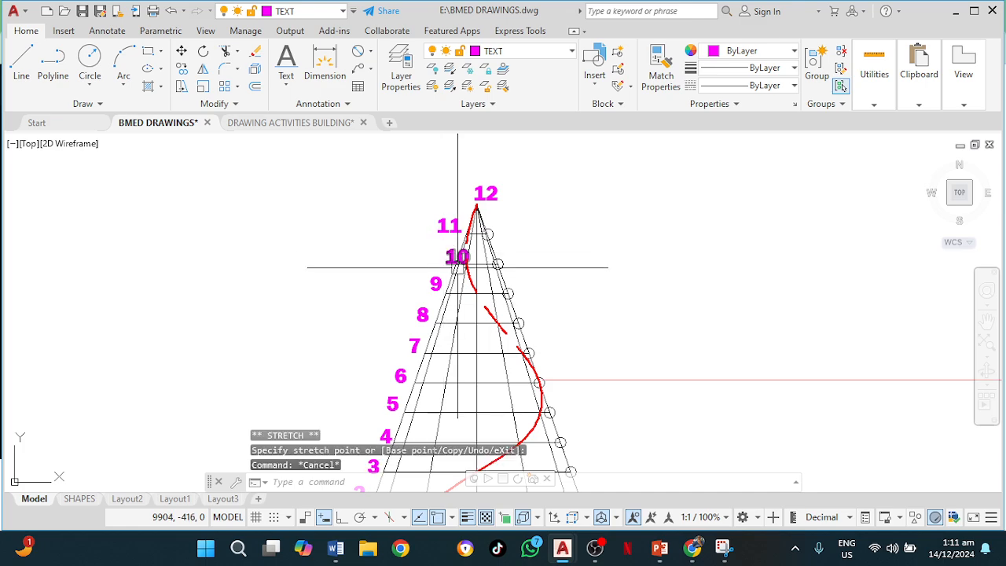
click(454, 261)
click(445, 264)
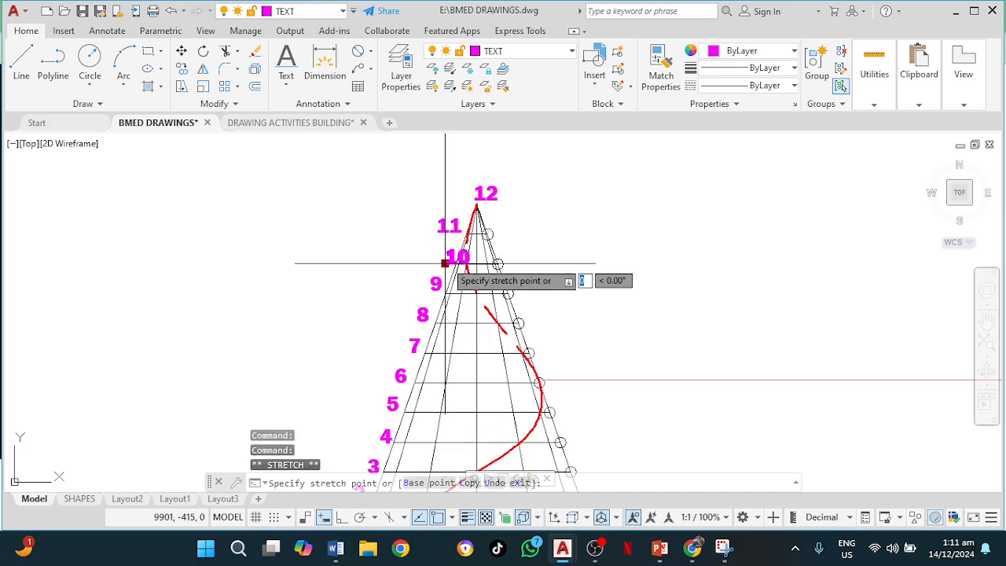
click(425, 259)
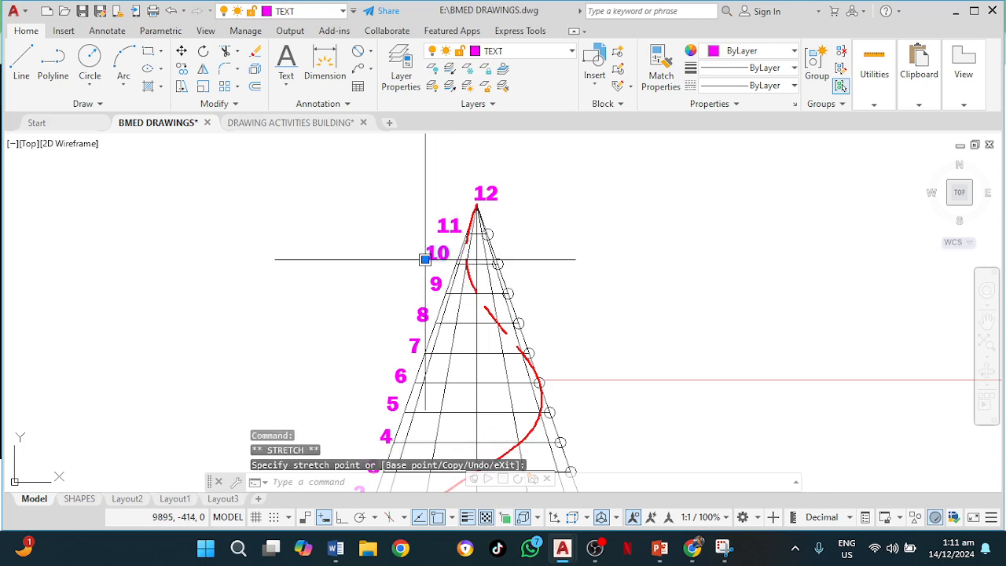
key(Escape)
Match the properties of the helix's solid lower half onto the base circle in the plan view
scroll(632, 272, down, 5)
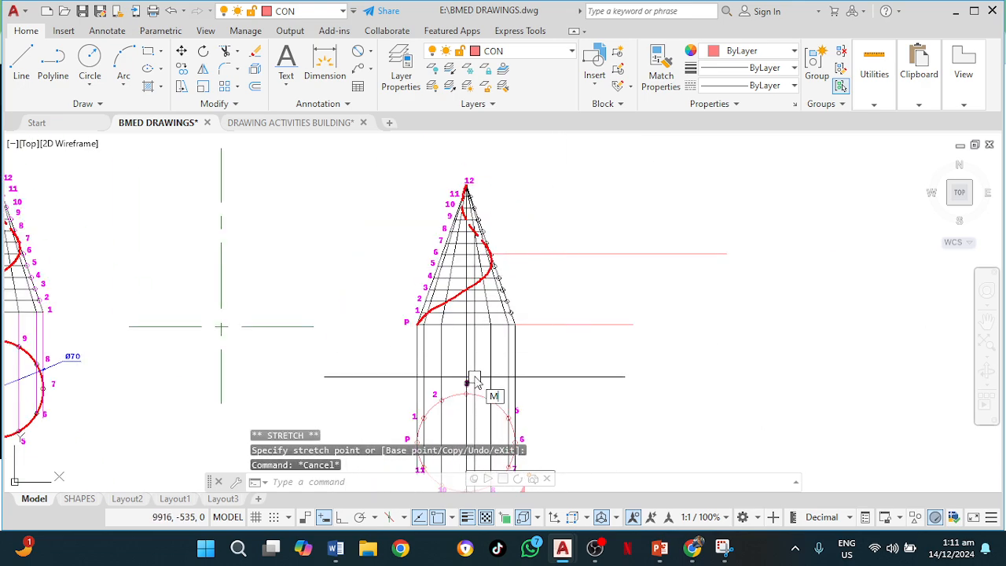
text(ma)
key(Return)
scroll(455, 313, up, 4)
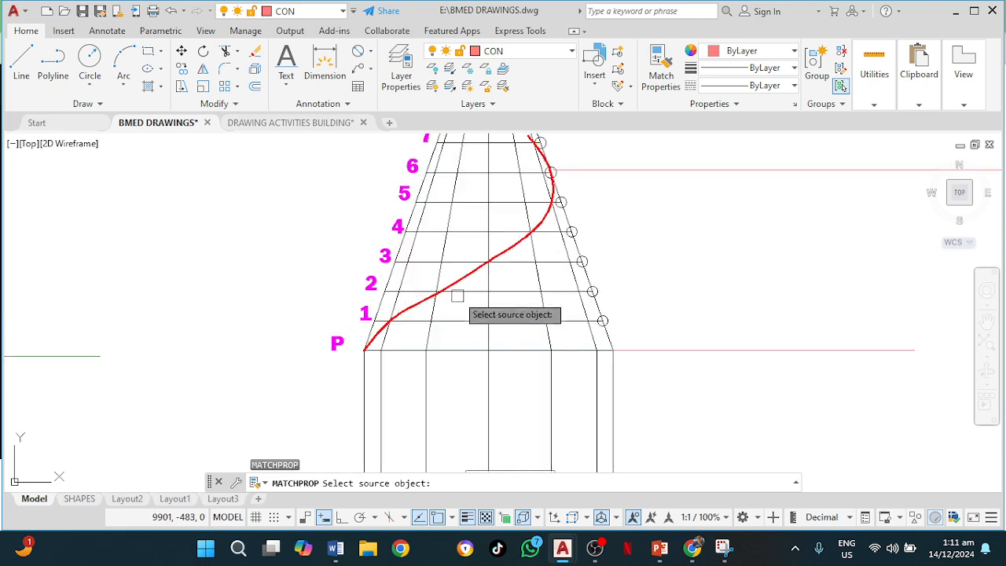
click(469, 279)
scroll(473, 355, down, 4)
mouse_move(470, 364)
middle_down()
mouse_move(449, 382)
mouse_move(472, 285)
middle_up()
click(469, 318)
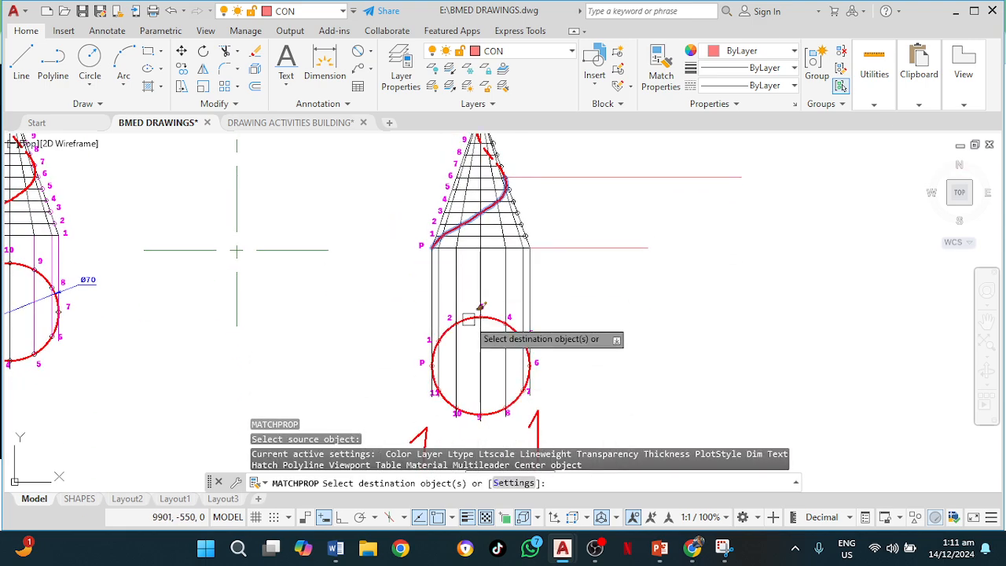
key(Escape)
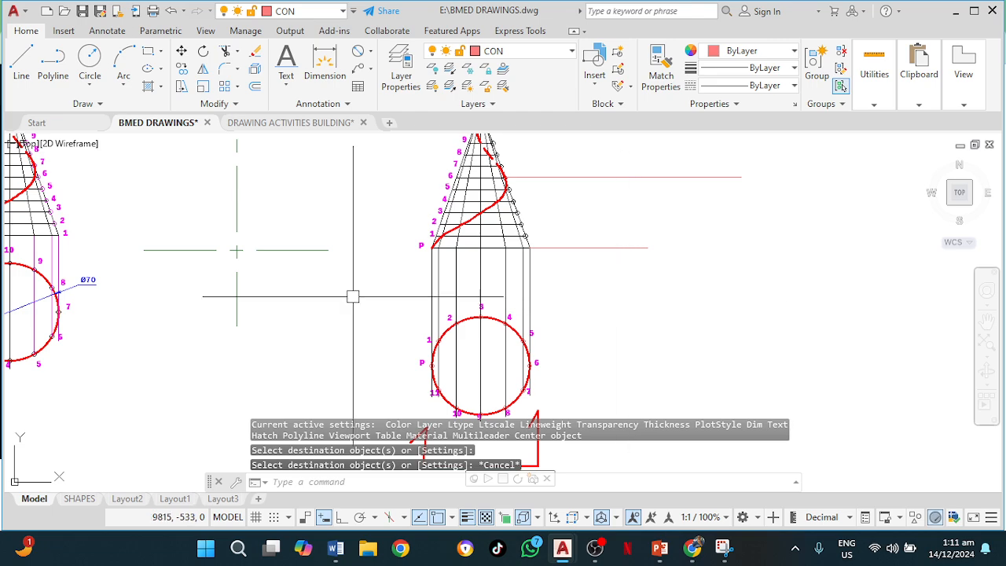
Try erasing the spare green centre lines together with the black vertical axis line, and undo the erasure
click(237, 199)
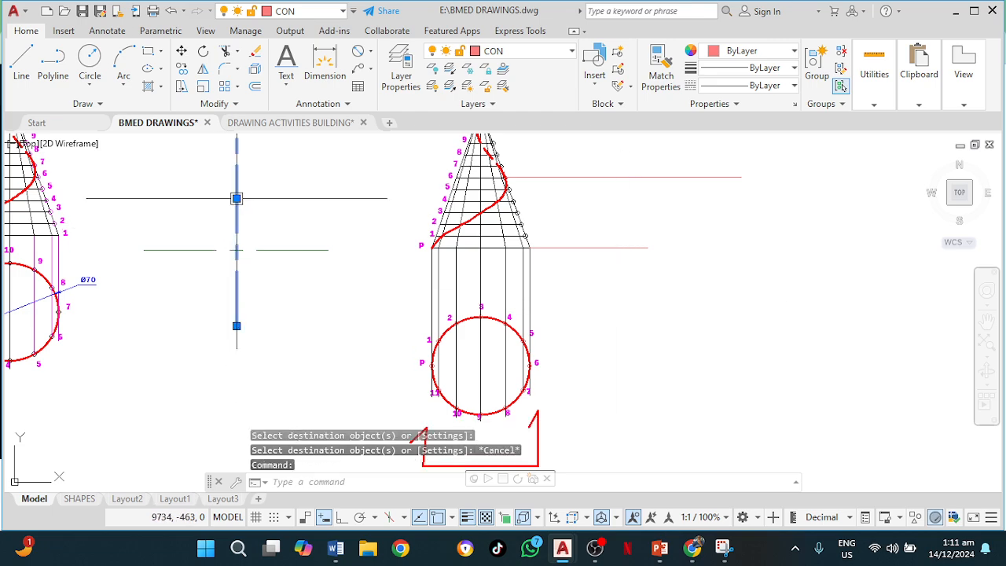
click(294, 250)
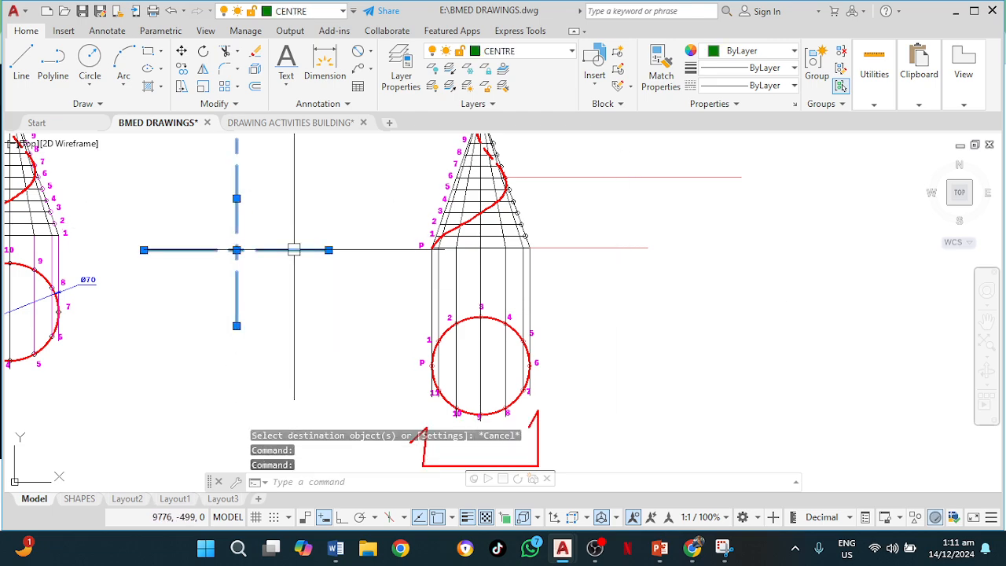
click(480, 267)
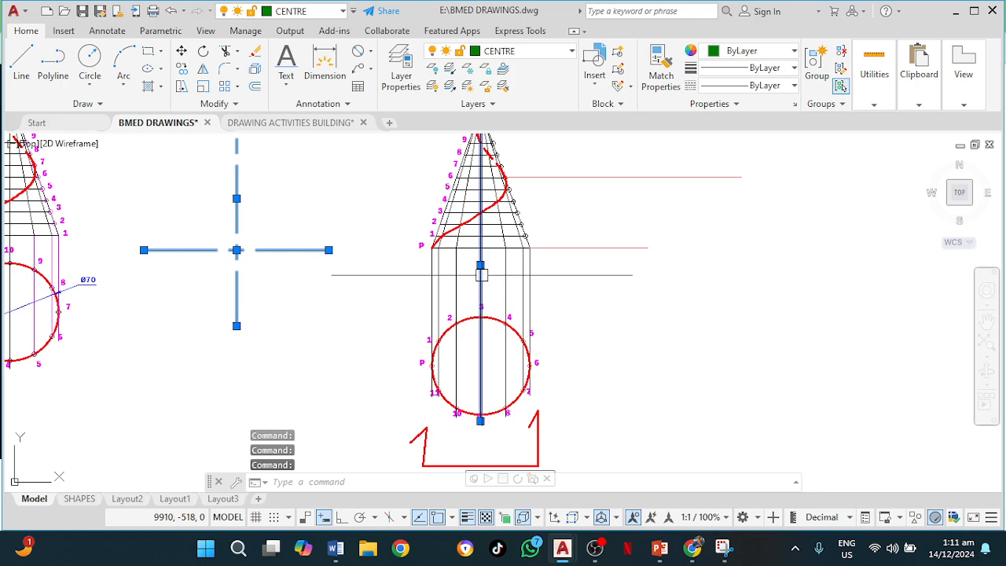
key(Delete)
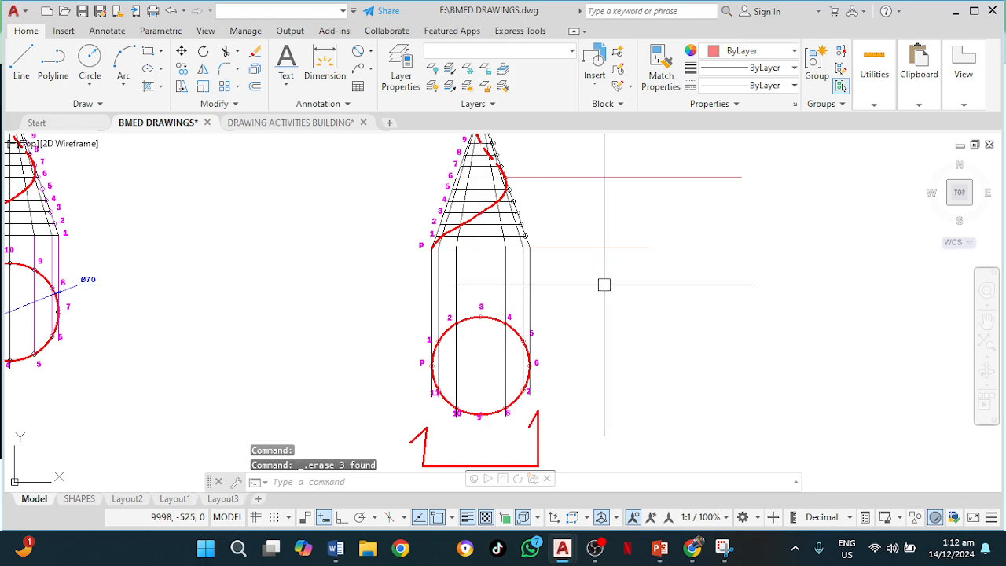
click(170, 11)
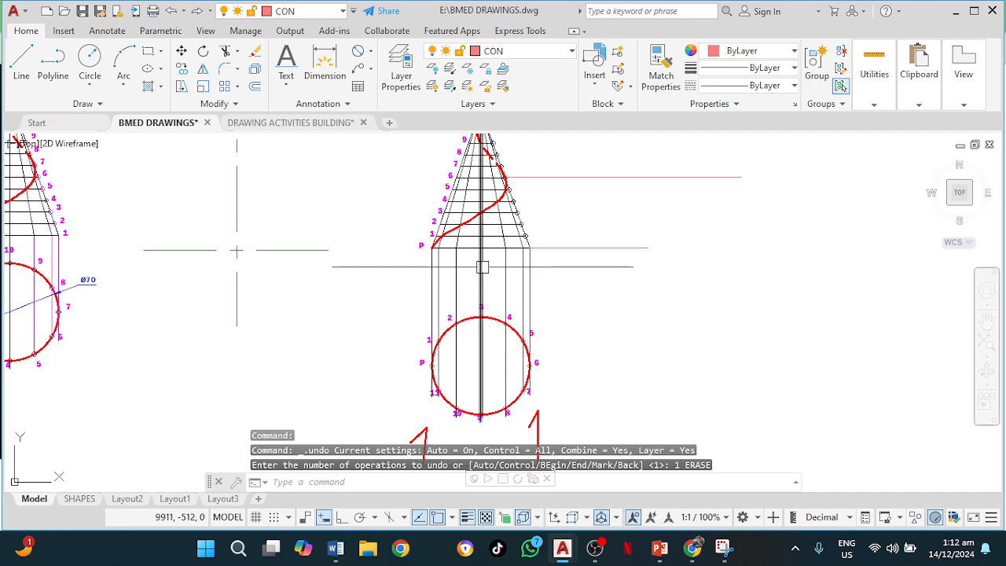
Delete the black vertical axis line and move the two green centre lines by their intersection onto the centre of the plan circle
click(480, 265)
key(Delete)
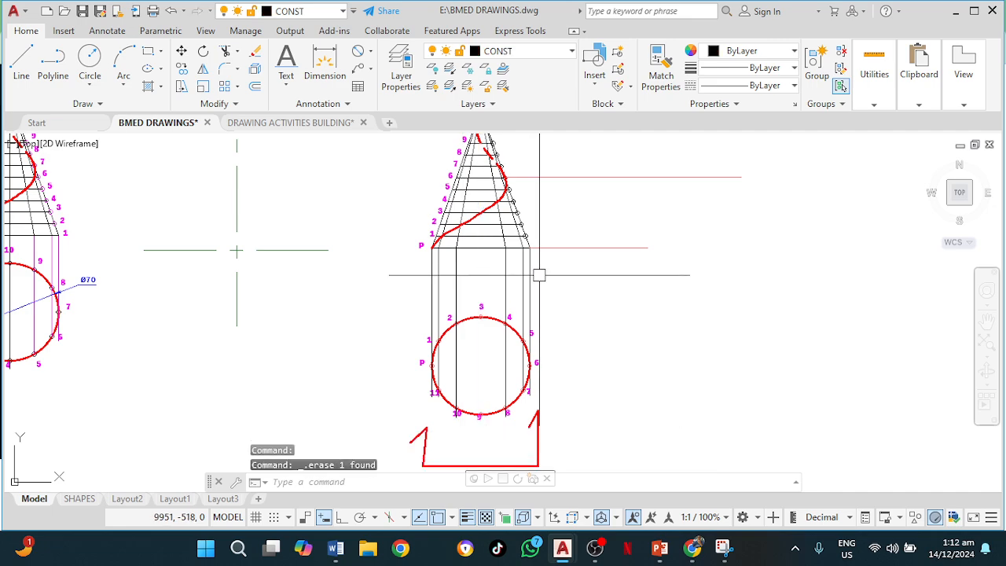
click(288, 251)
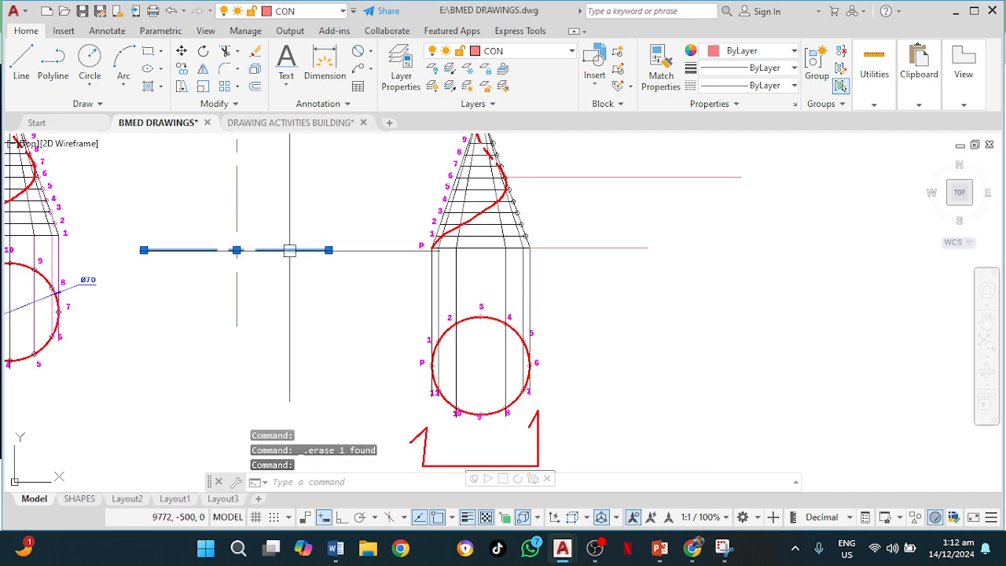
click(241, 214)
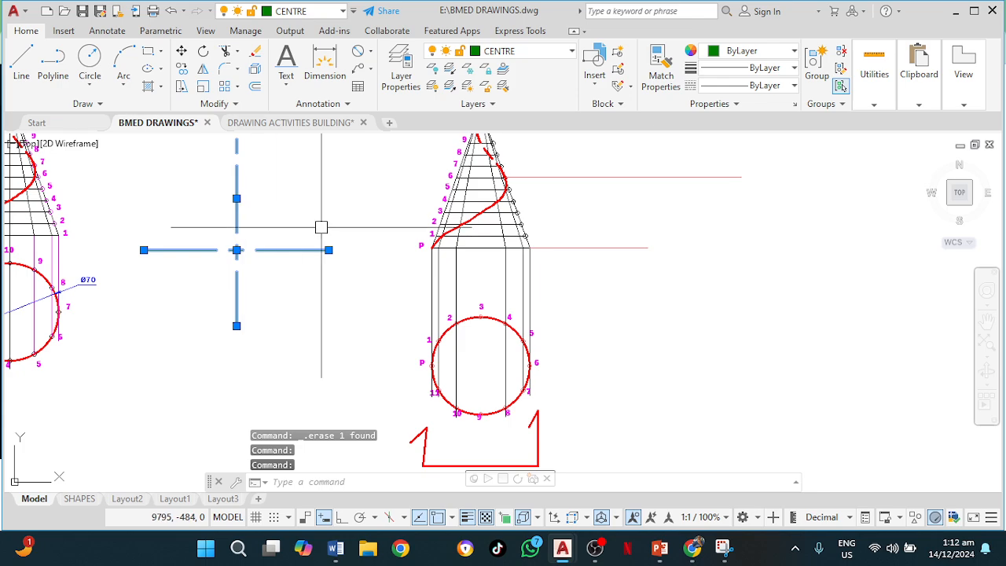
text(M)
key(Return)
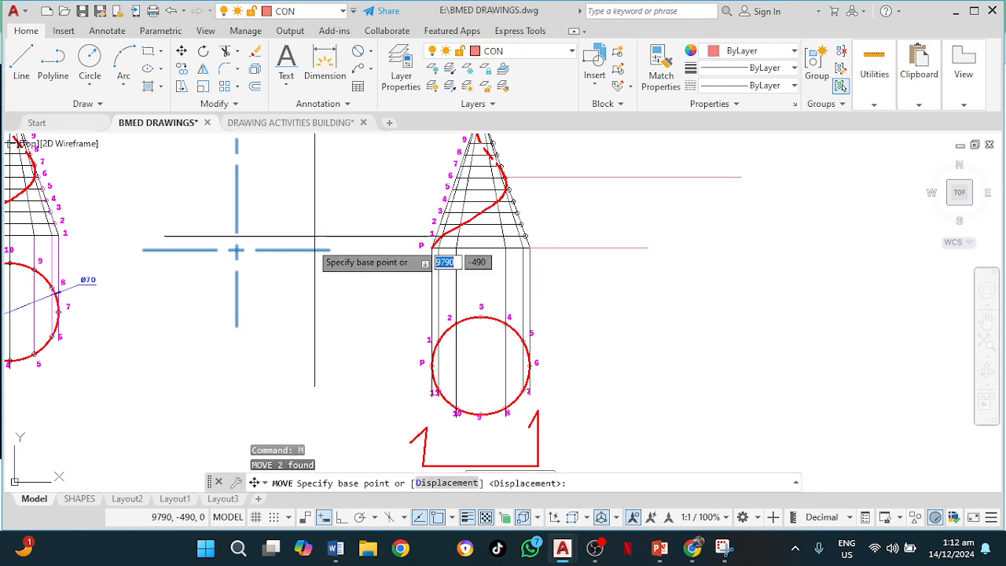
click(236, 250)
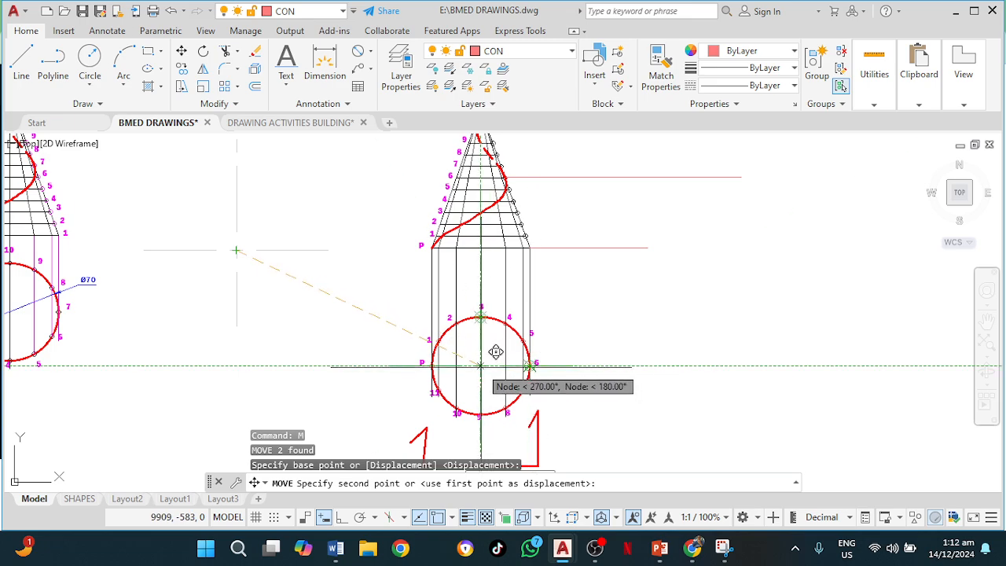
click(495, 352)
scroll(615, 319, down, 2)
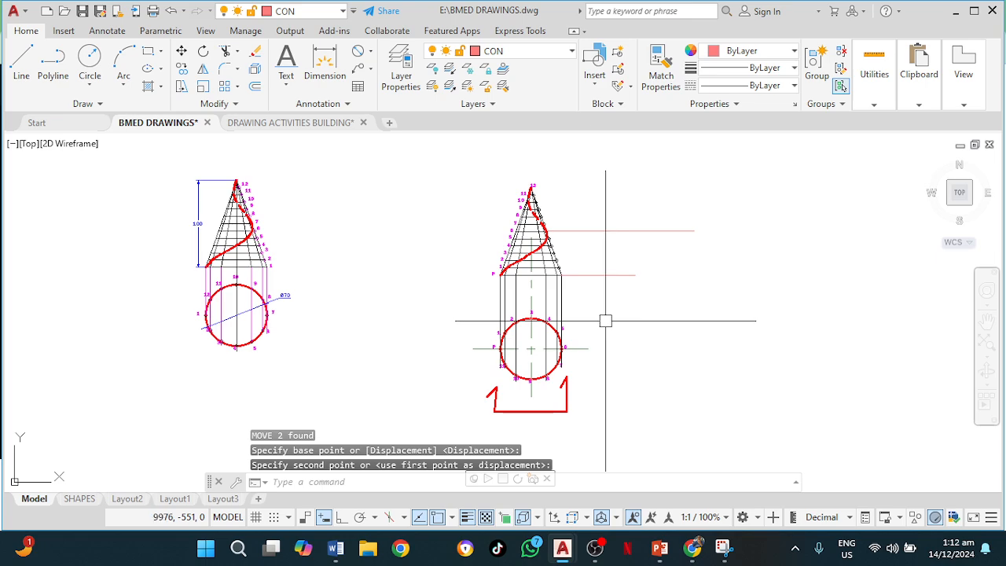
Stretch the upper end of the vertical centre line straight up to a point above the cone's apex
scroll(505, 267, up, 4)
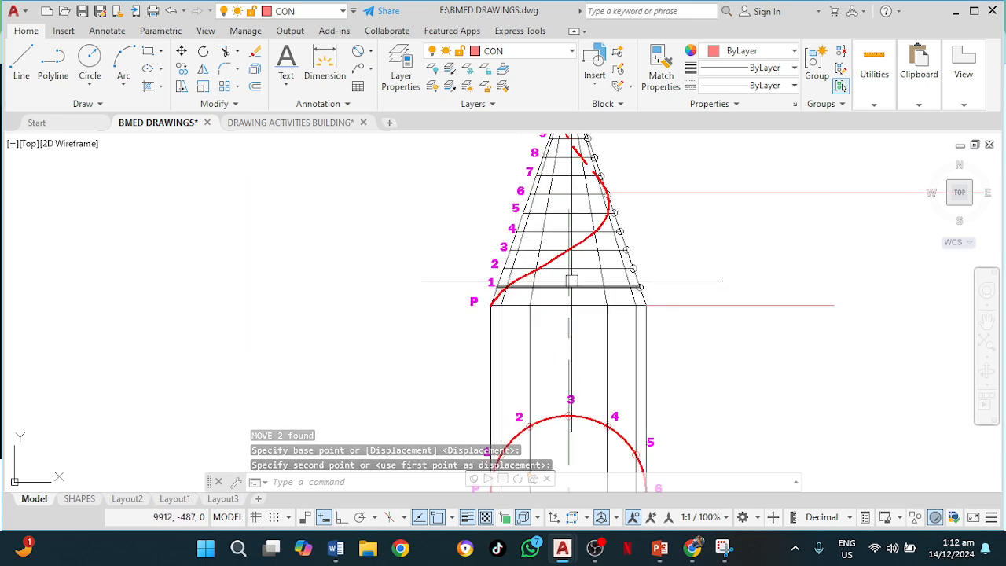
click(569, 267)
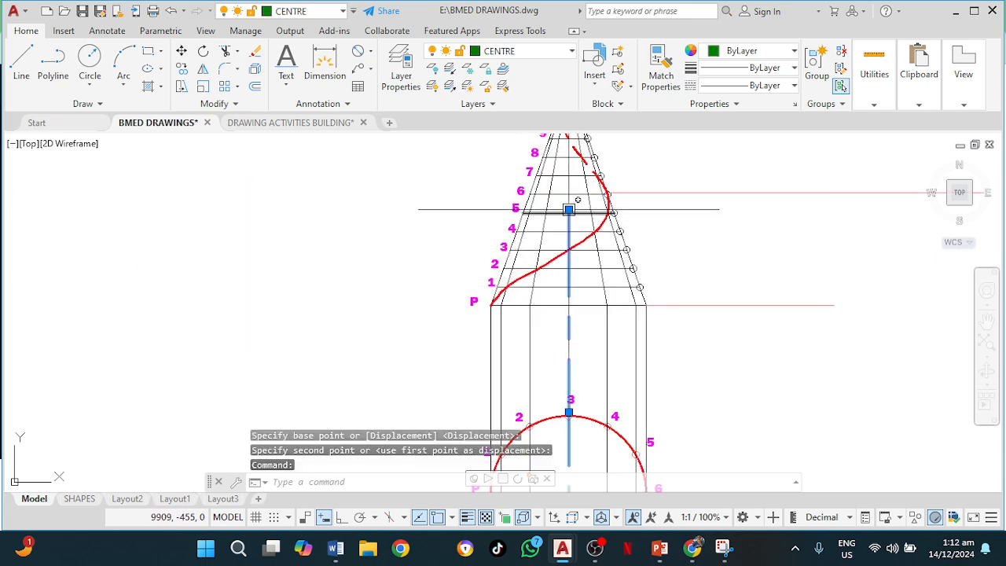
click(570, 212)
middle_drag(569, 156, 534, 312)
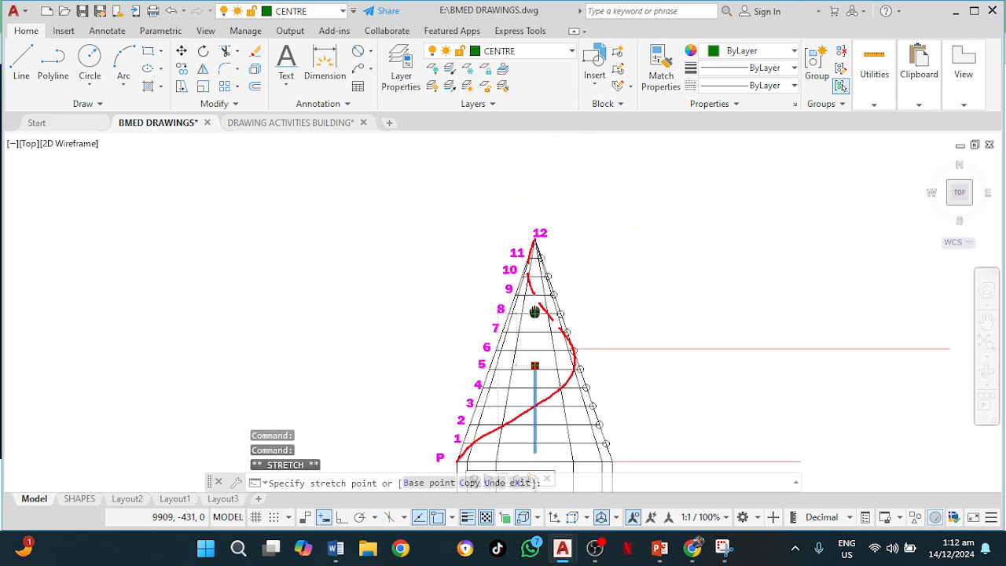
click(535, 177)
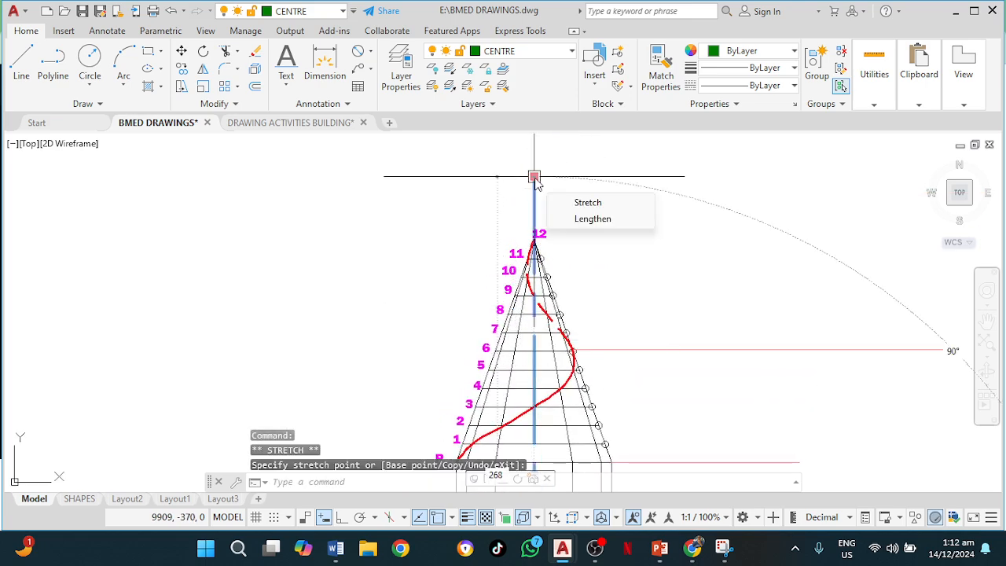
key(Escape)
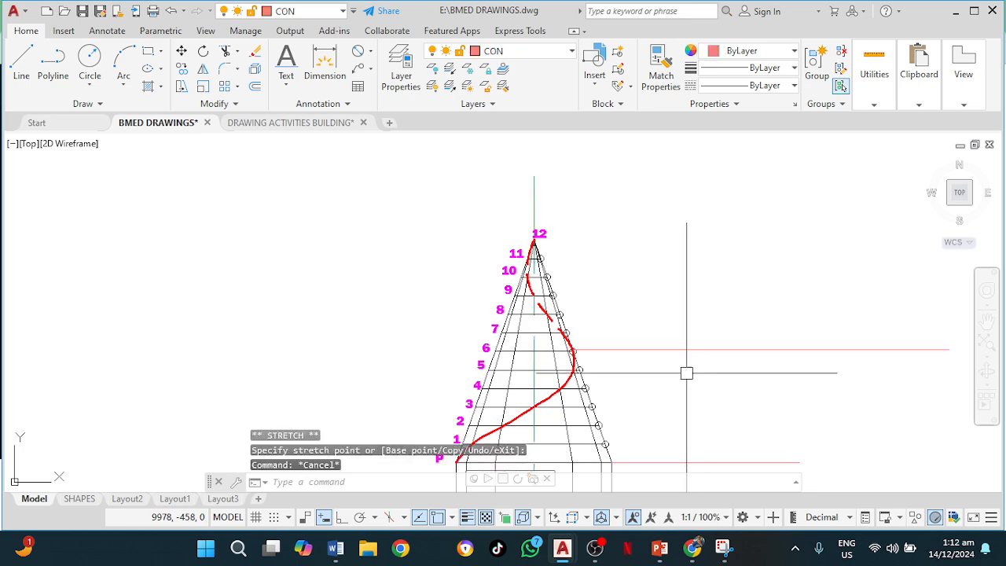
scroll(687, 371, down, 2)
middle_drag(685, 407, 611, 259)
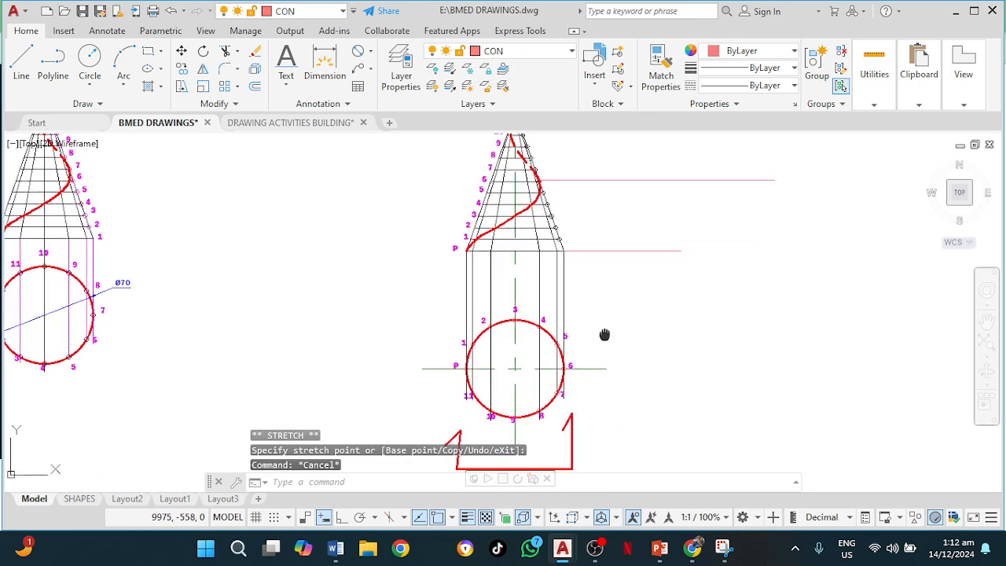
middle_drag(605, 337, 595, 280)
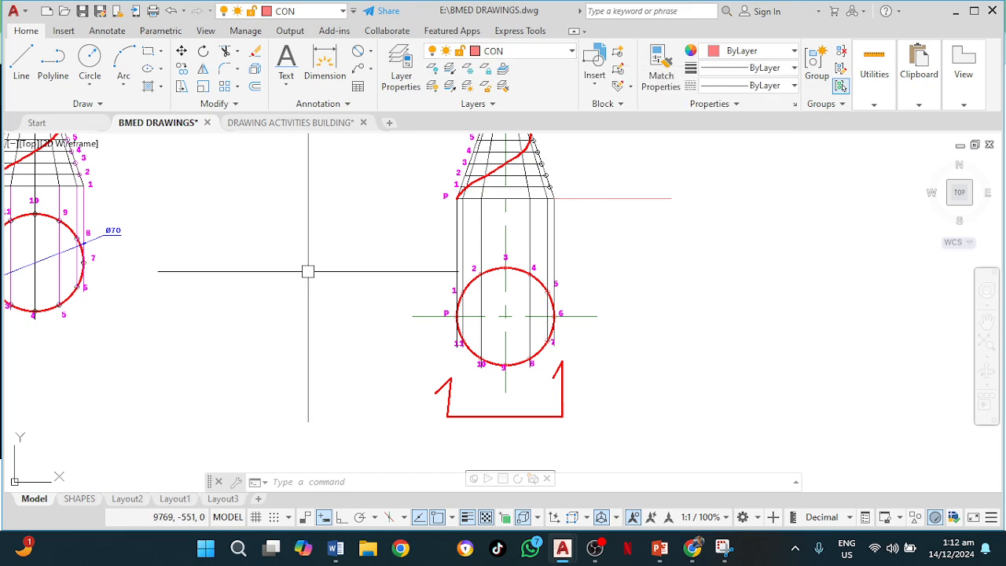
mouse_move(313, 276)
middle_down()
mouse_move(353, 366)
mouse_move(407, 380)
mouse_move(234, 357)
middle_up()
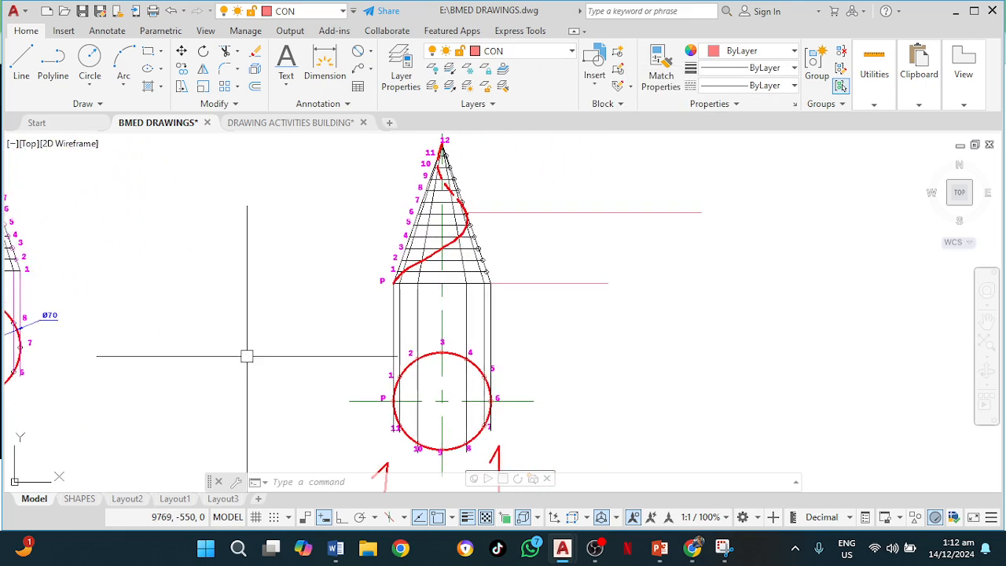
click(598, 548)
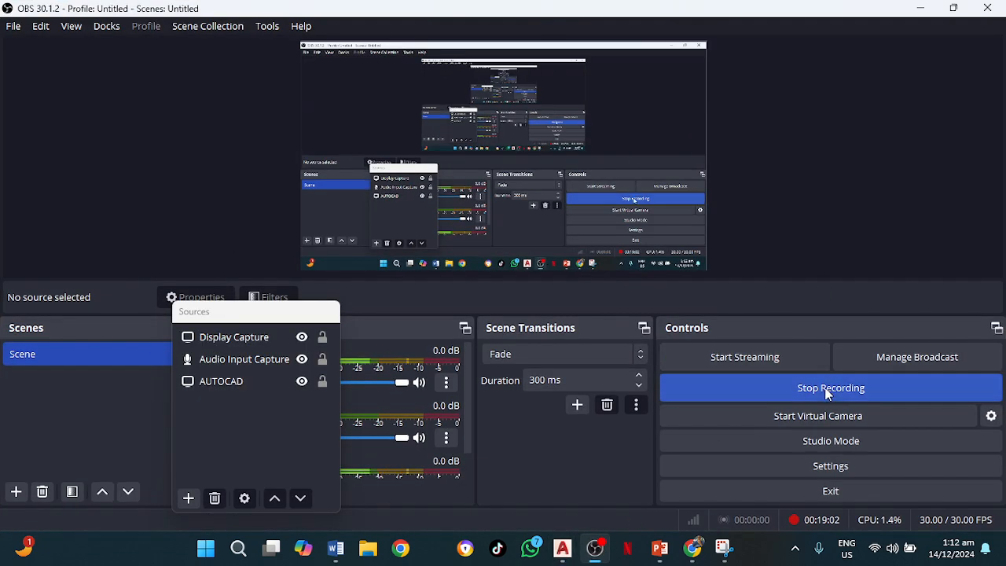